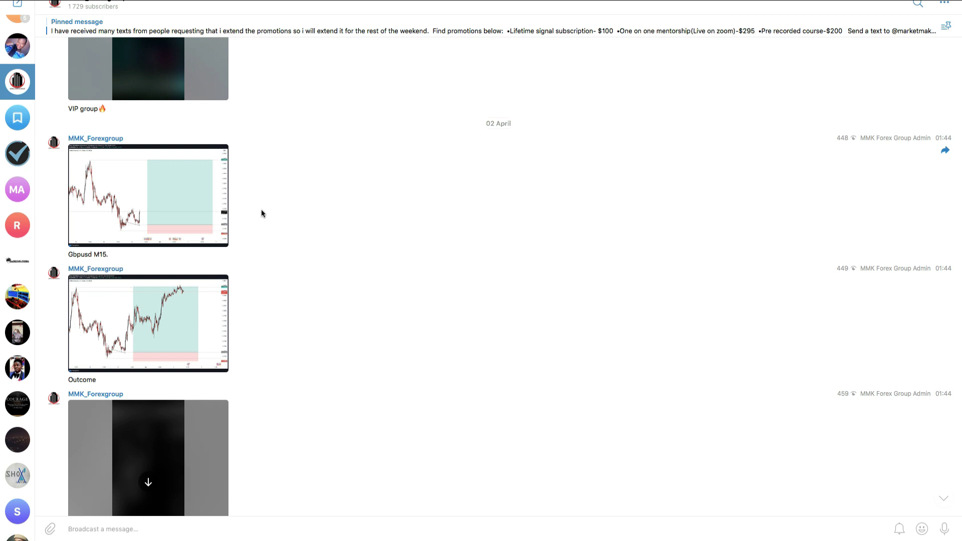
View the Gbpusd M15 setup image and its Outcome image enlarged in the MMK_Forexgroup channel.
scroll(225, 197, up, 3)
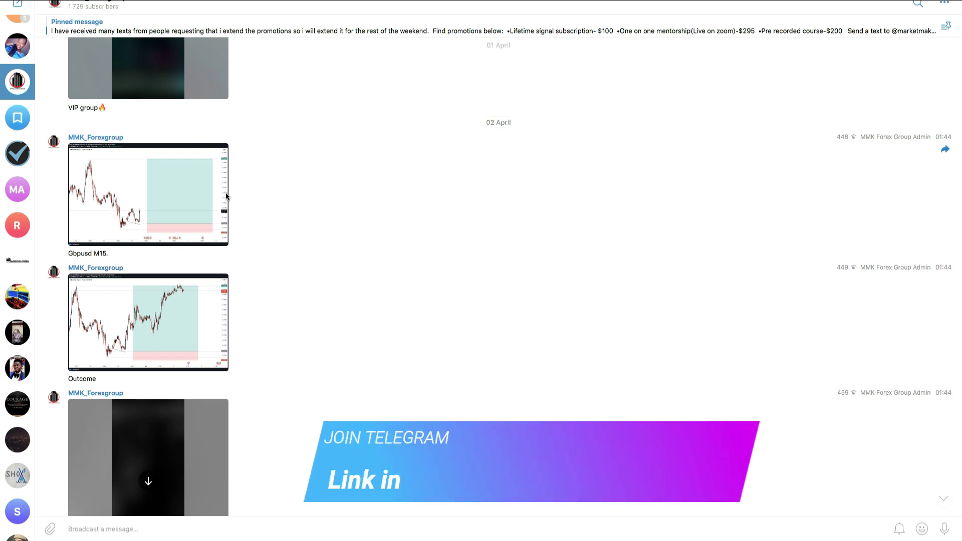
scroll(219, 203, down, 2)
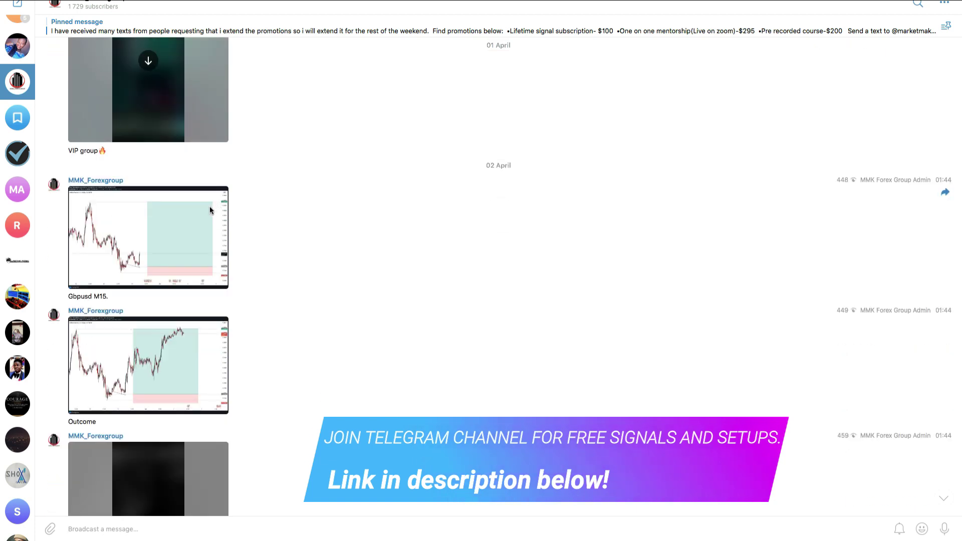
click(184, 233)
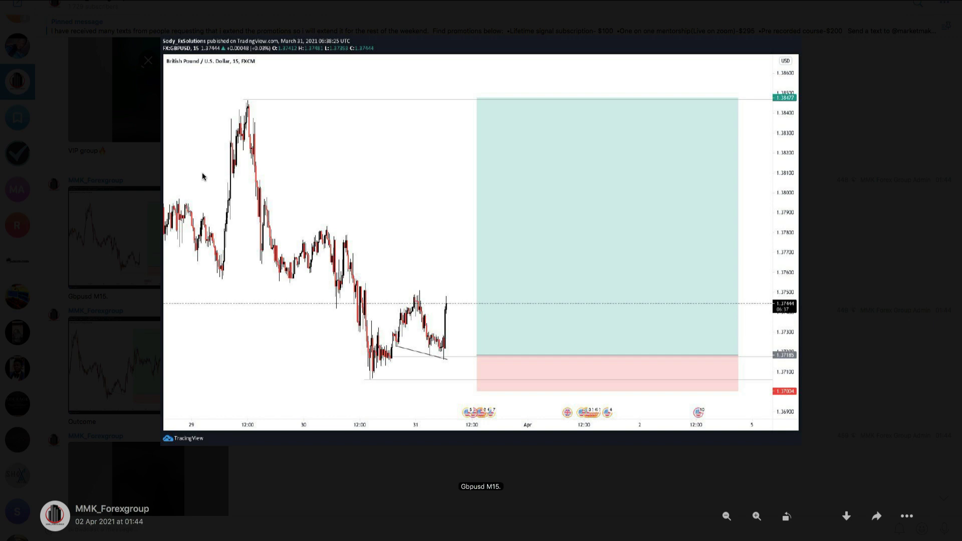
click(254, 184)
click(195, 343)
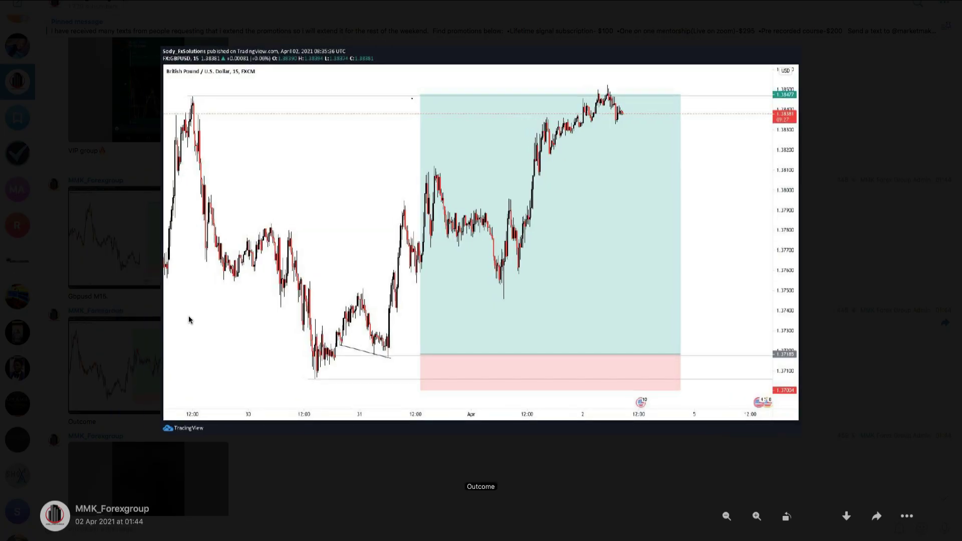
click(184, 278)
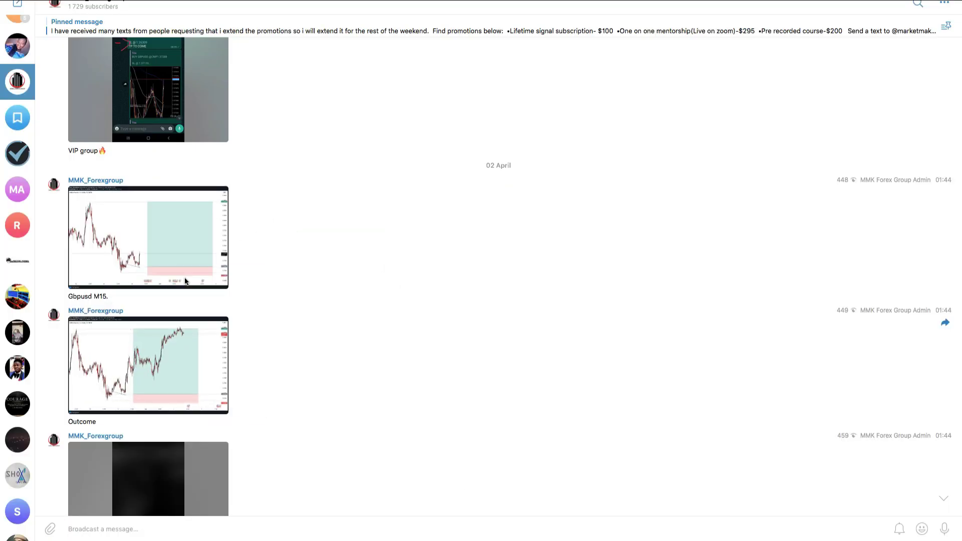
View the Usdcad H1 setup image and the "Good pips" follow-up image enlarged, closing each one.
scroll(183, 281, down, 2)
scroll(184, 281, down, 6)
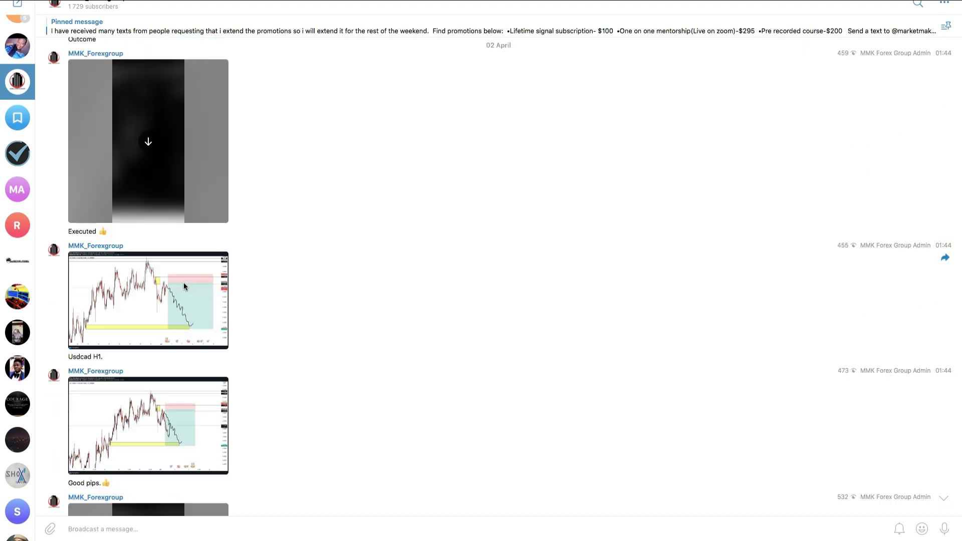
click(181, 284)
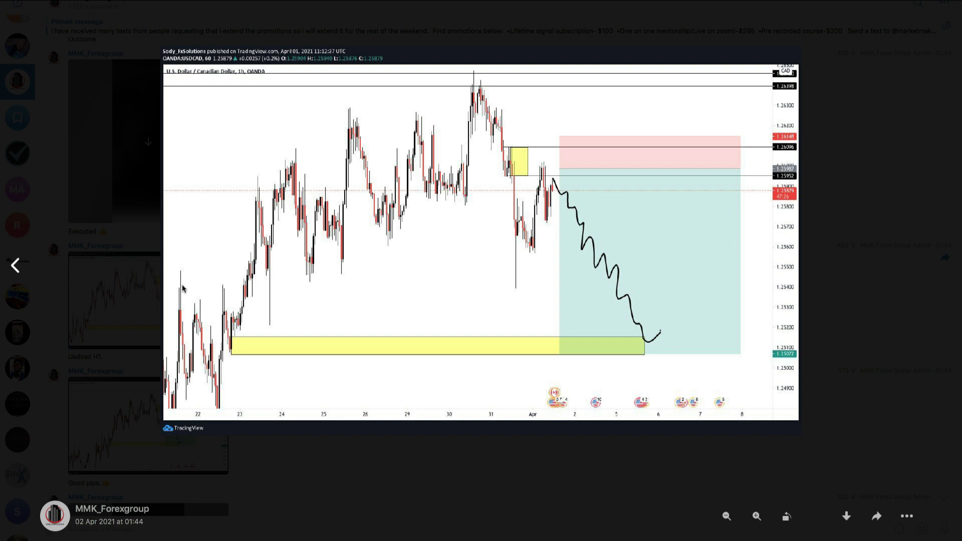
key(Escape)
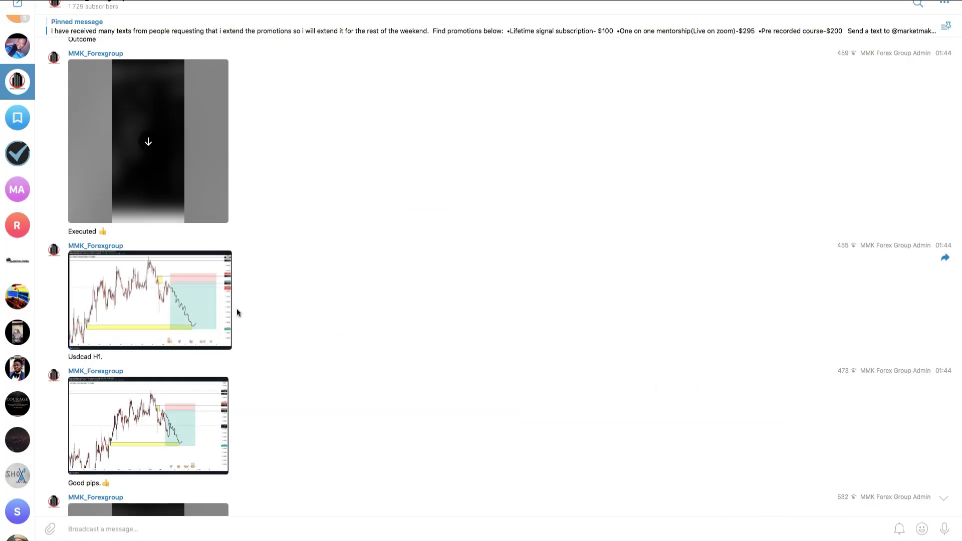
click(184, 411)
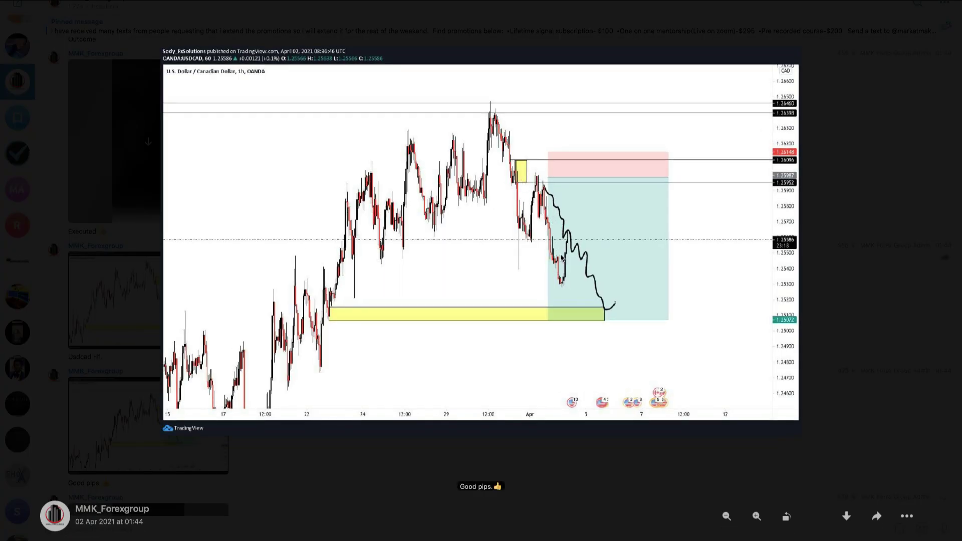
key(Escape)
Go to the channel's recent messages and view both trade screenshots in today's "Last weeks trades still moving" post.
scroll(259, 278, down, 8)
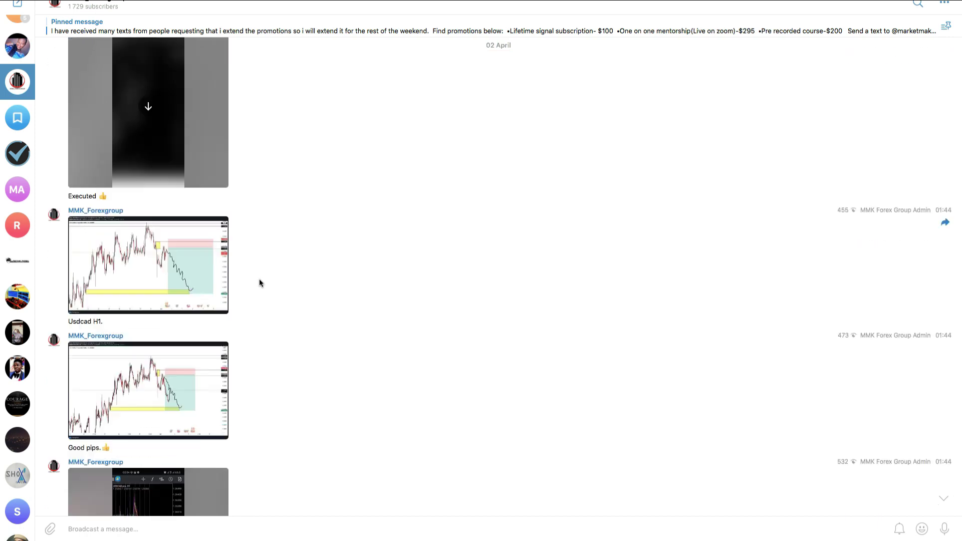
scroll(258, 281, down, 5)
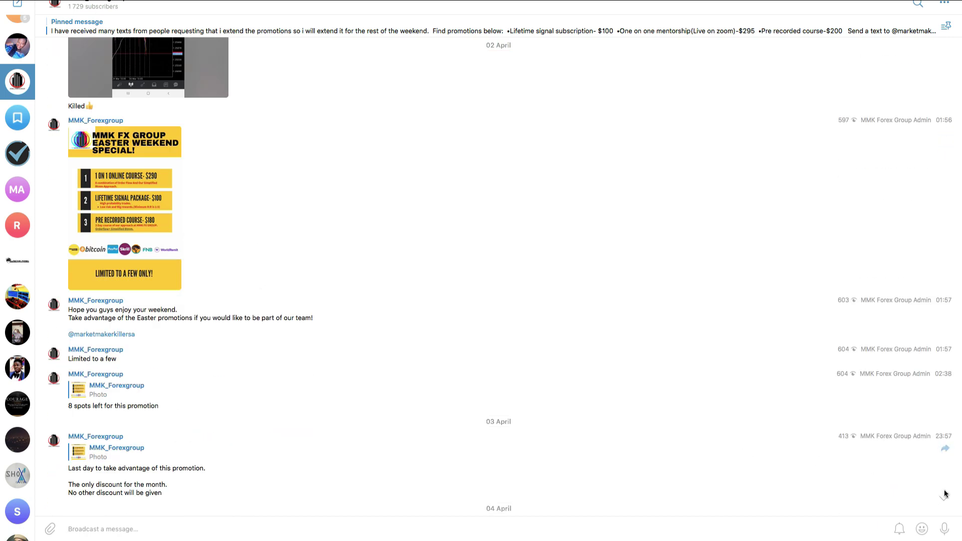
click(944, 495)
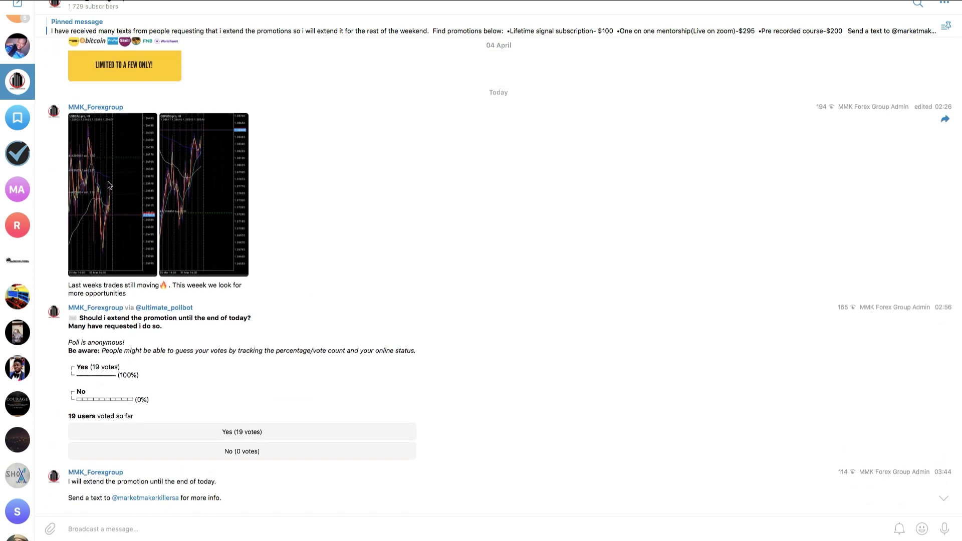
click(110, 185)
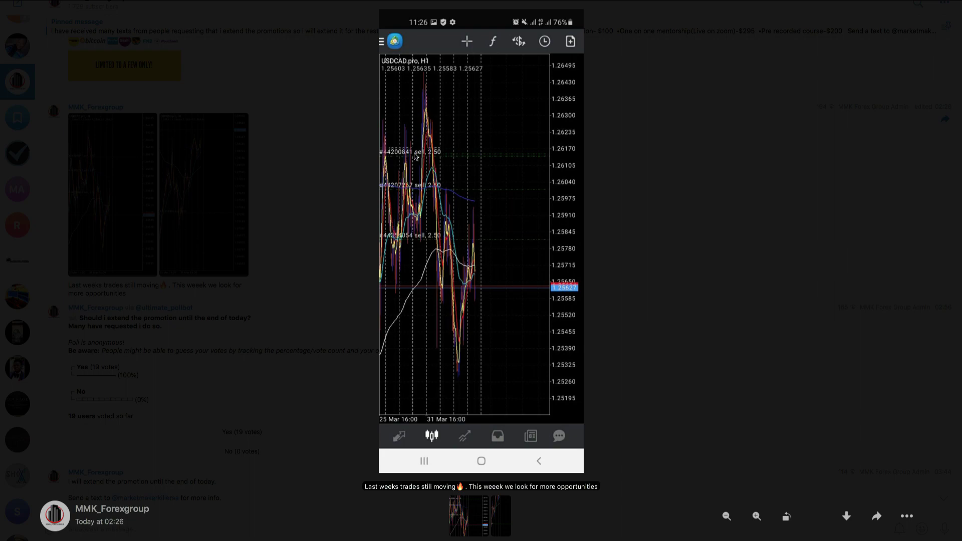
click(444, 211)
click(228, 199)
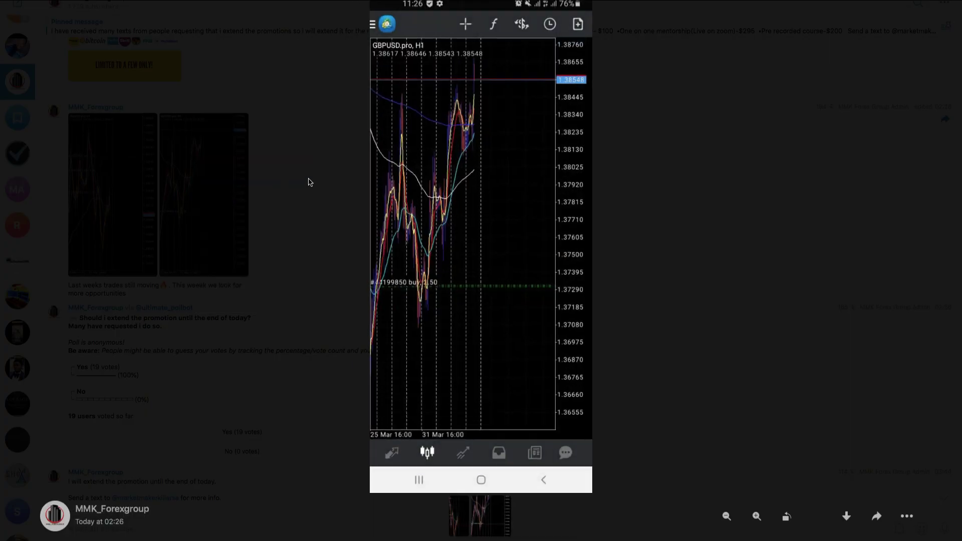
click(330, 141)
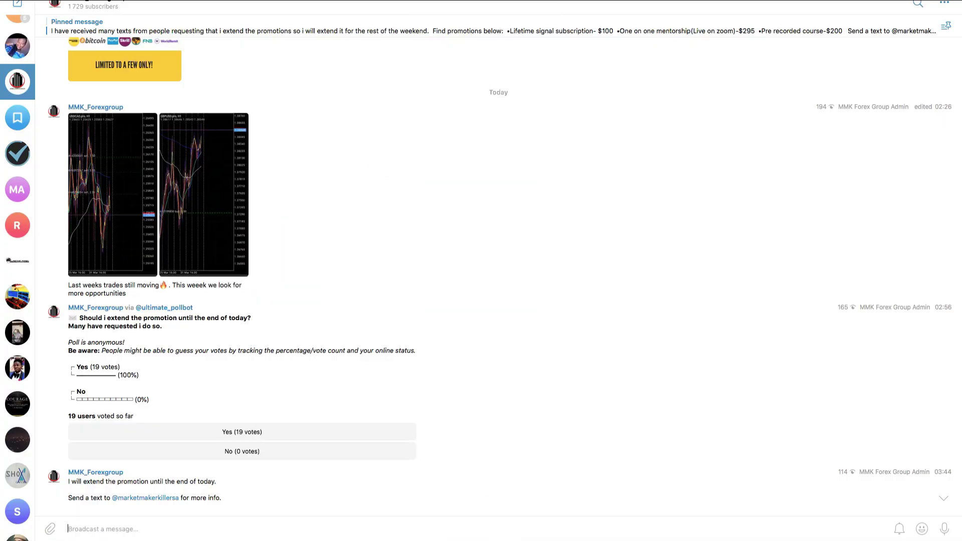
Switch from Telegram to the TradingView browser window, show it full screen, and load the flagged FXCM GBPUSD chart from the watchlist.
mouse_move(57, 2)
key(ctrl+super+f)
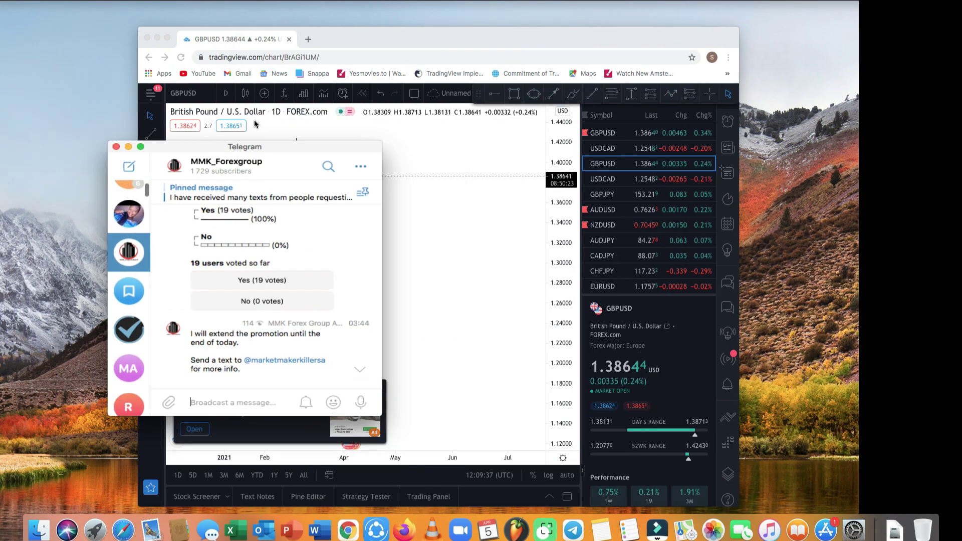
click(293, 39)
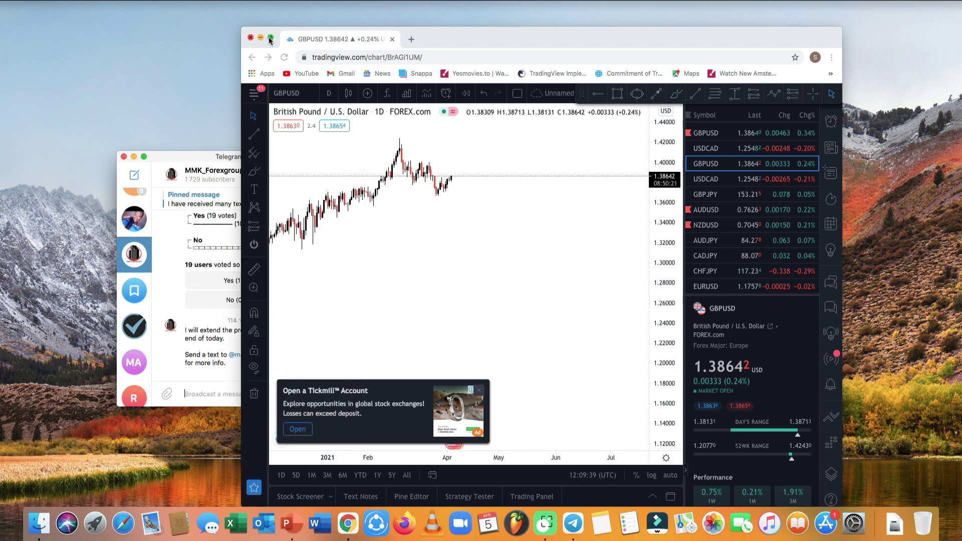
key(ctrl+super+f)
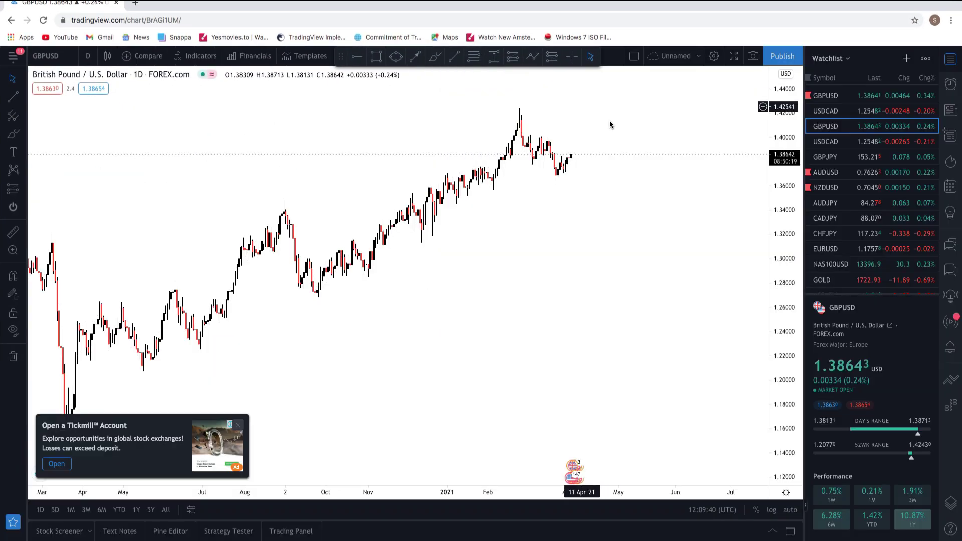
click(835, 98)
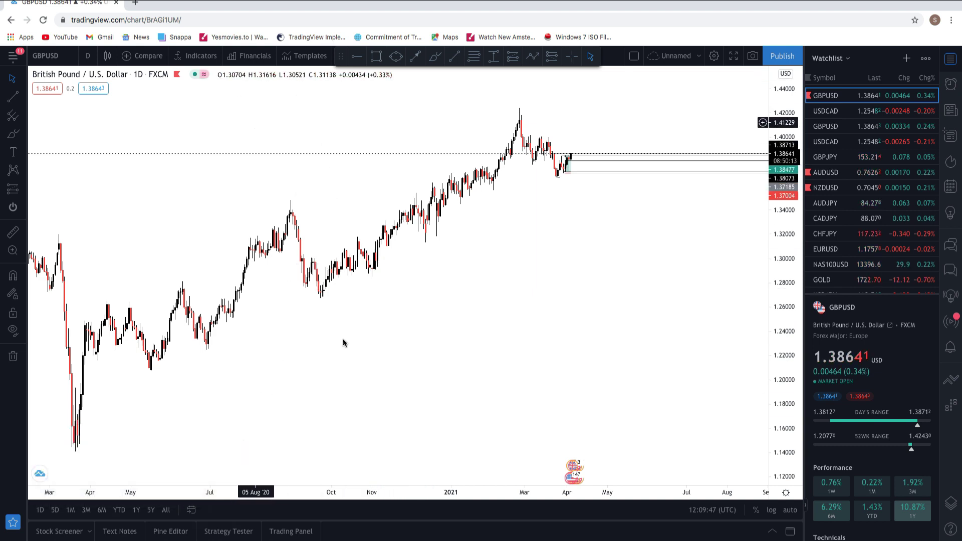
Draw a rectangle on the daily GBPUSD chart from about 4 February to 24 March 2021, between about 1.3568 and 1.3690.
click(390, 462)
drag(365, 353, 305, 370)
drag(618, 364, 564, 319)
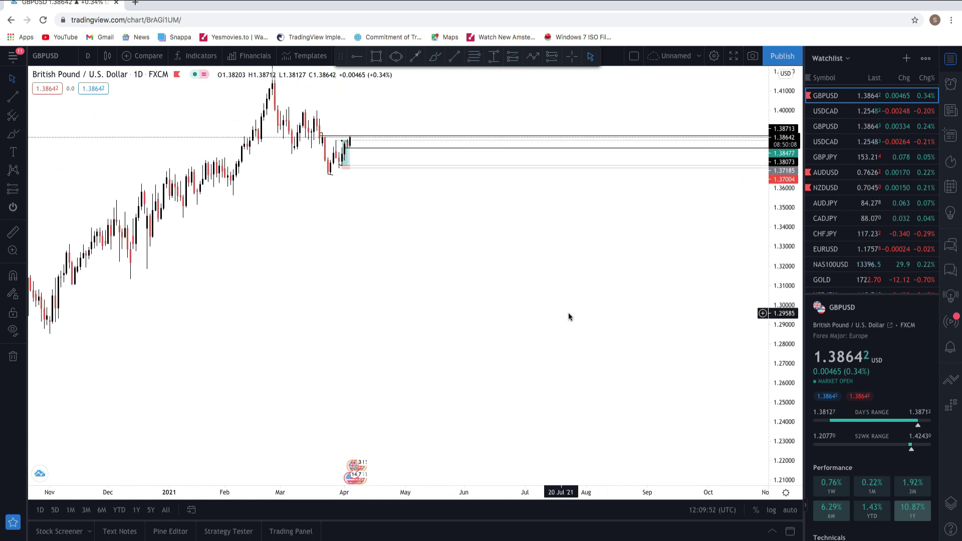
click(24, 137)
click(65, 193)
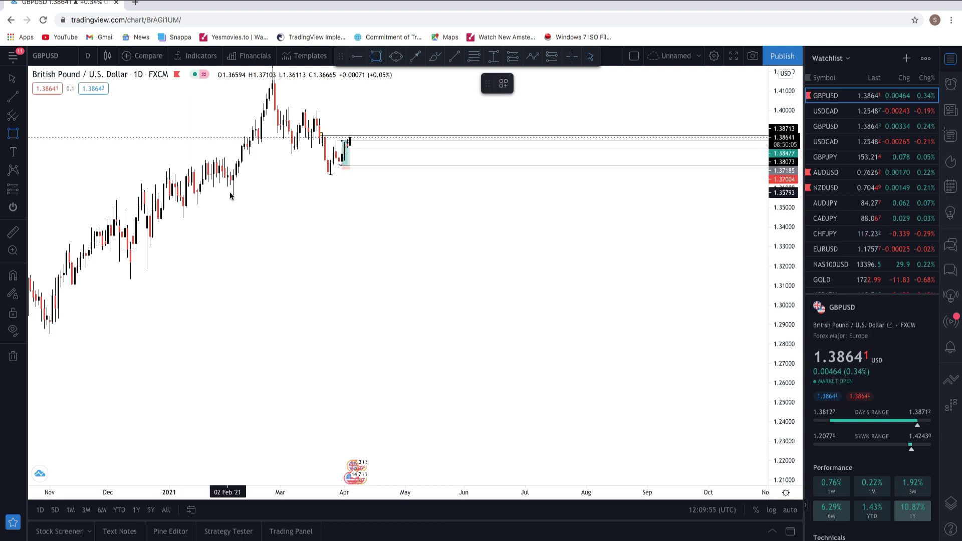
mouse_move(234, 197)
mouse_down()
mouse_move(354, 197)
mouse_move(390, 183)
mouse_move(322, 169)
mouse_up()
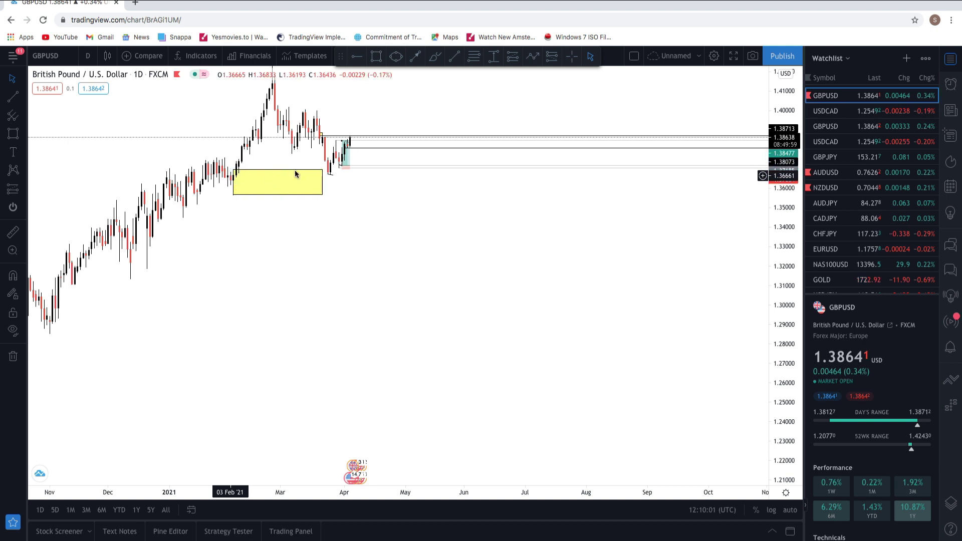
drag(323, 171, 330, 172)
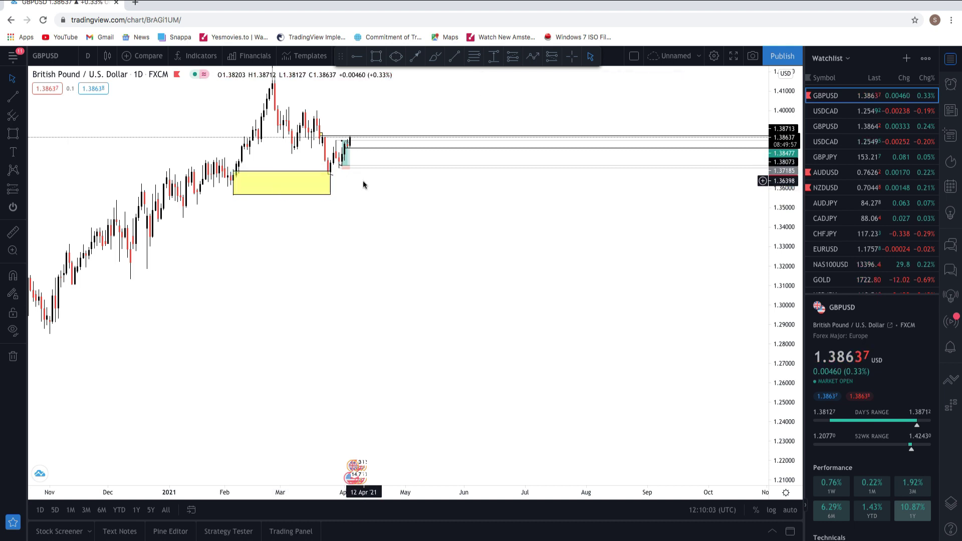
Switch the GBPUSD chart's timeframe to 4 hours.
click(239, 176)
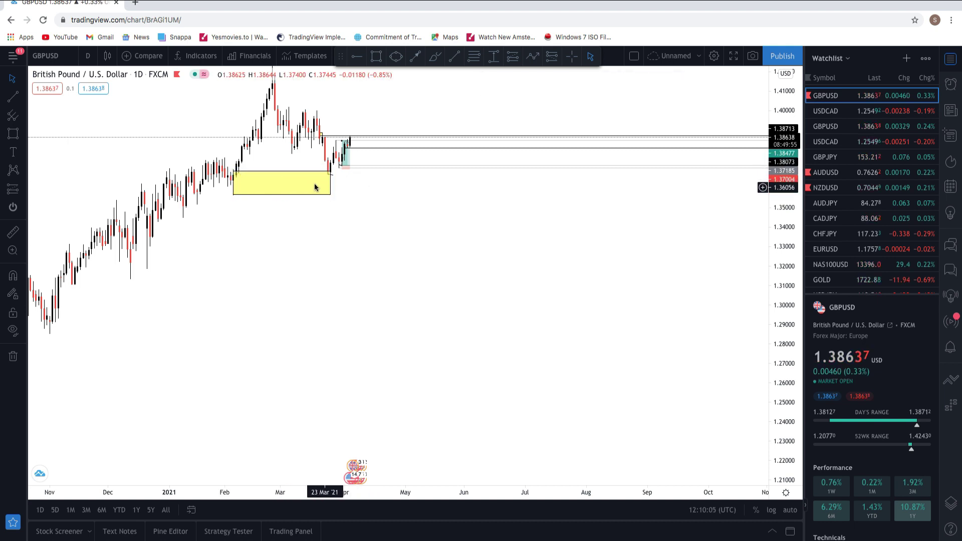
click(132, 122)
drag(307, 238, 375, 253)
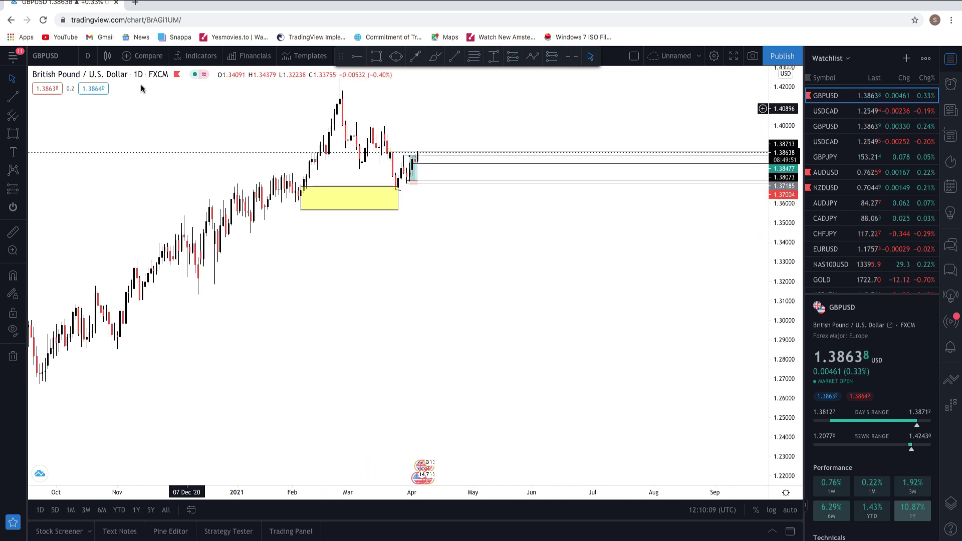
click(88, 56)
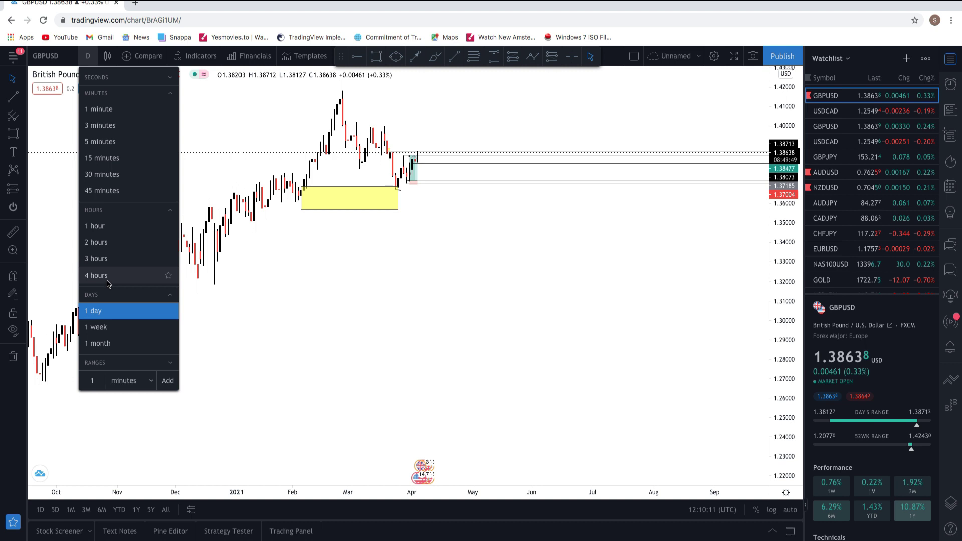
click(105, 281)
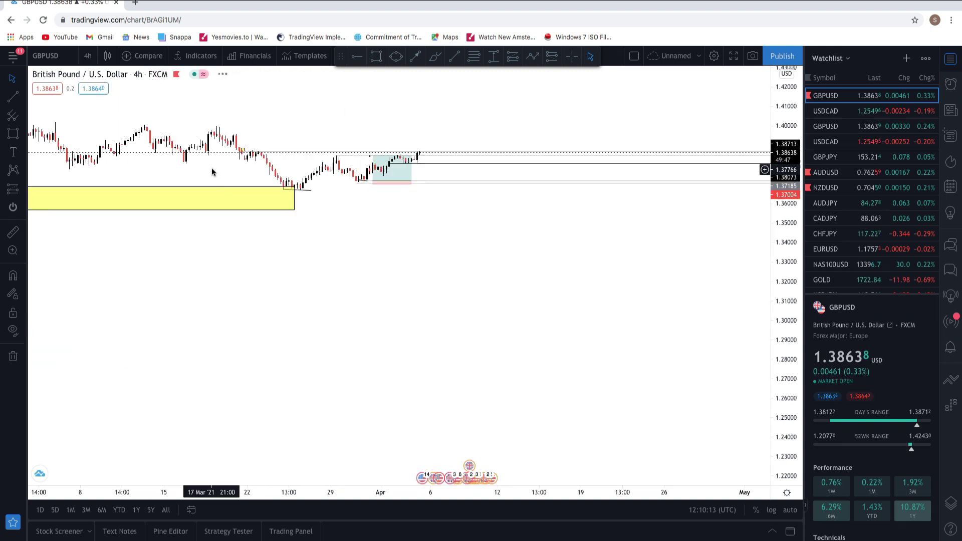
Examine the yellow zone's February origin and the price action from its late-March retest into early April.
drag(459, 268, 571, 396)
drag(779, 408, 741, 110)
scroll(633, 159, left, 10)
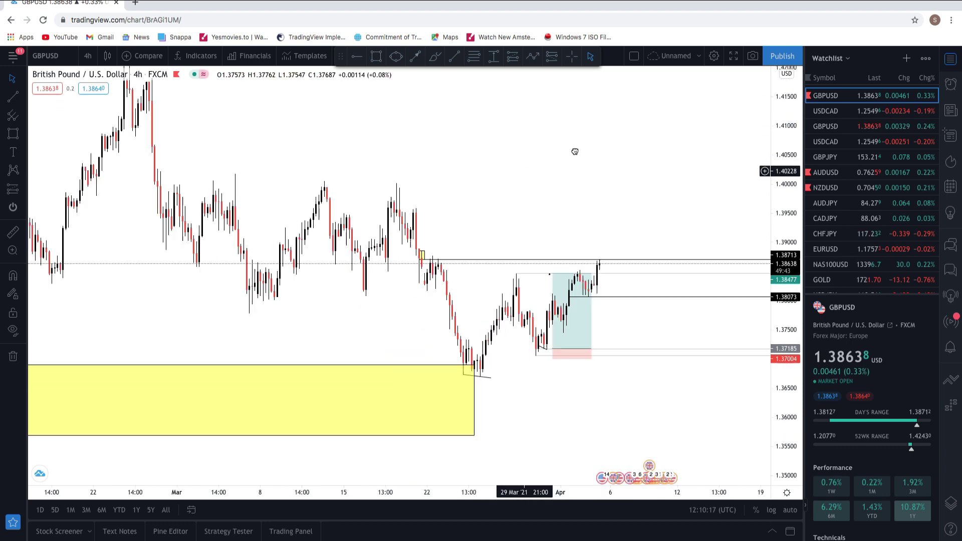
scroll(576, 234, right, 4)
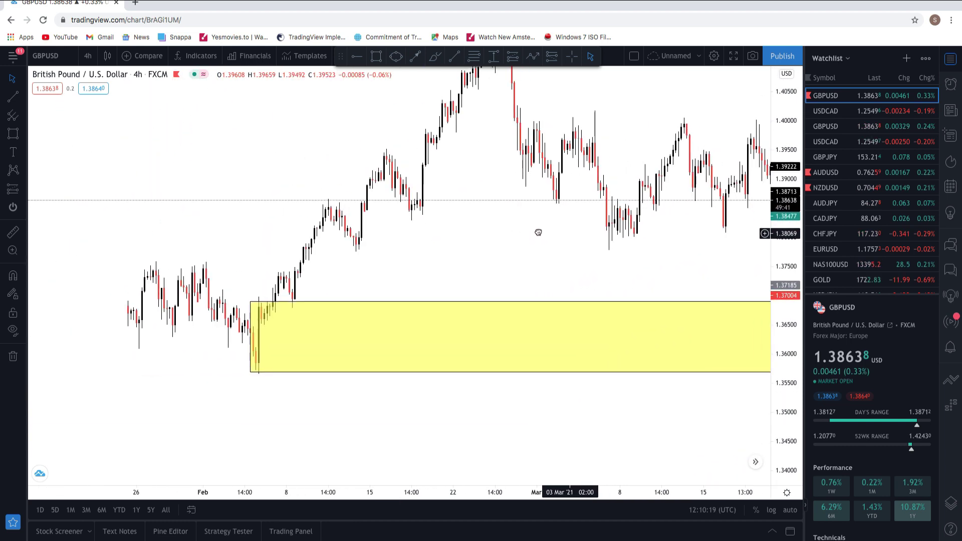
click(215, 368)
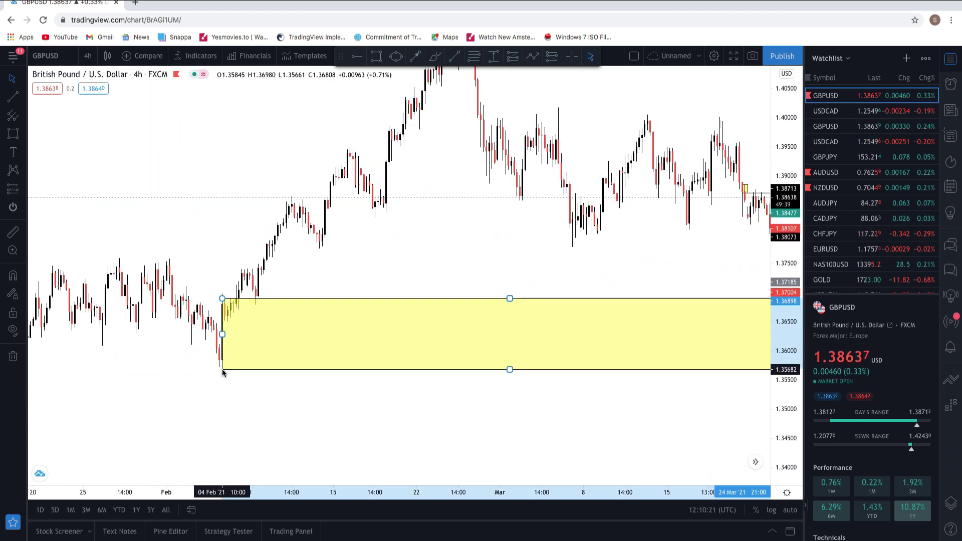
click(326, 275)
scroll(303, 232, right, 2)
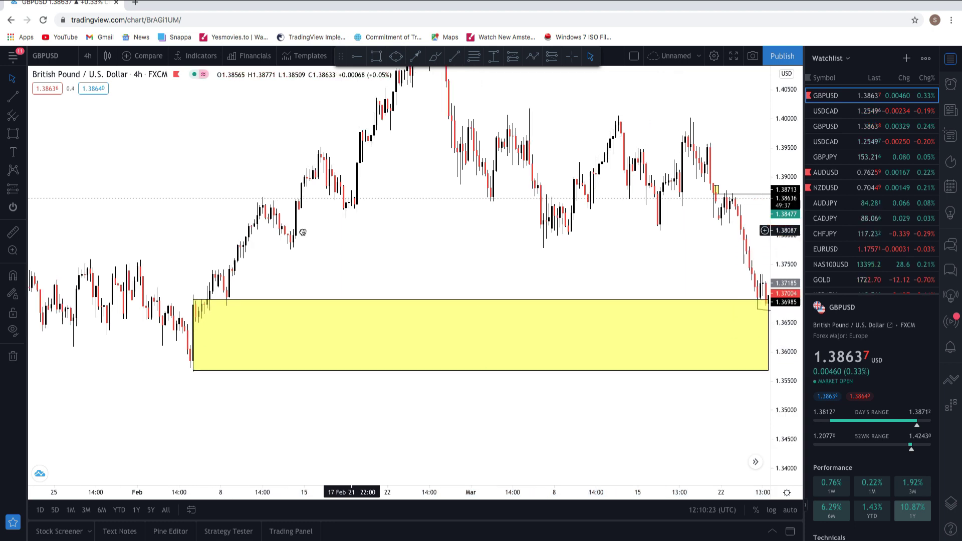
scroll(302, 232, right, 5)
scroll(240, 231, right, 7)
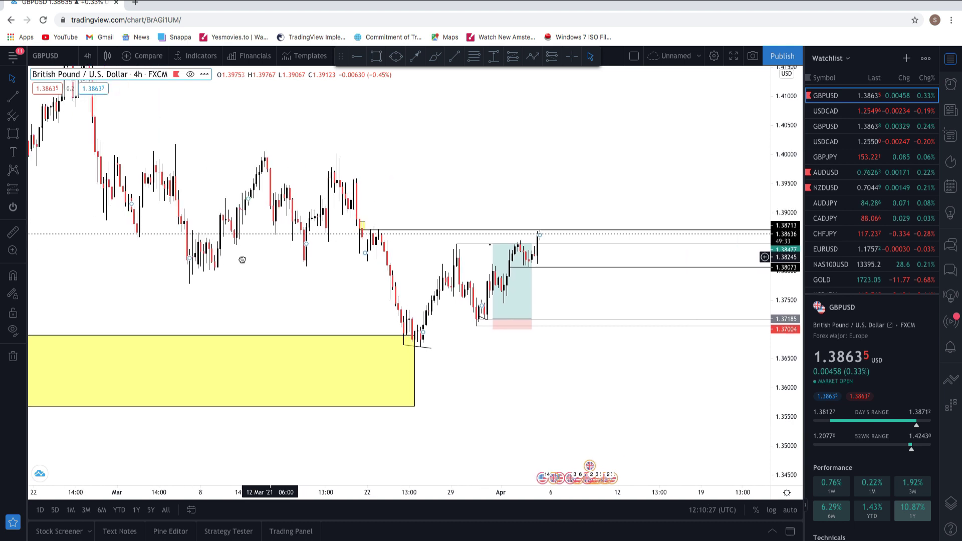
scroll(241, 259, right, 1)
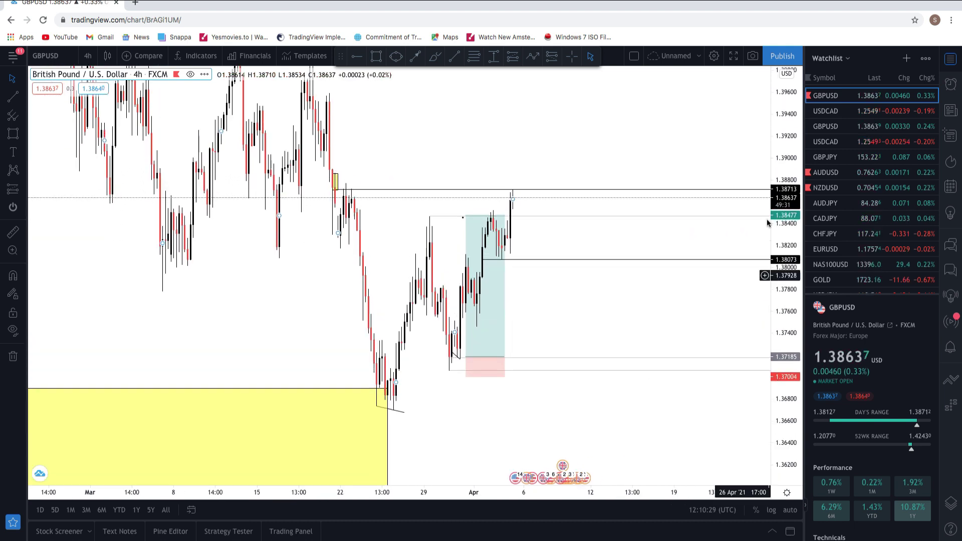
scroll(458, 395, right, 1)
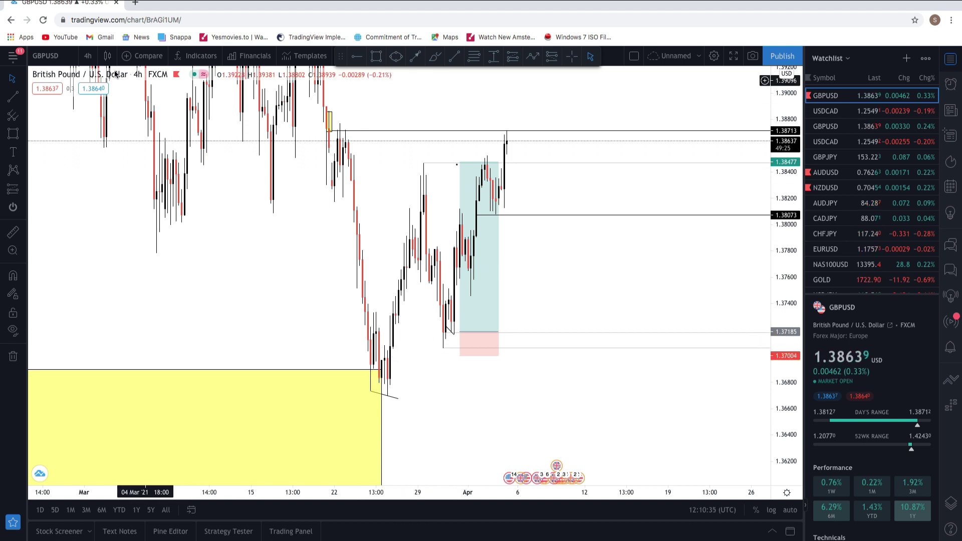
Draw a rectangle on the 4-hour GBPUSD chart from about 25 March to 1 April, between about 1.3670 and 1.3706.
click(13, 133)
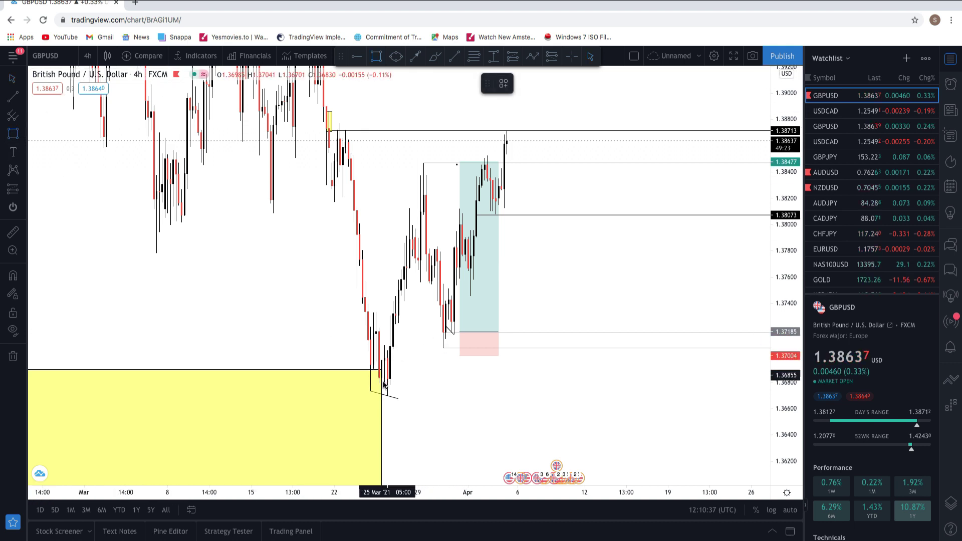
mouse_move(388, 395)
mouse_down()
mouse_move(427, 388)
mouse_move(492, 350)
mouse_move(474, 339)
mouse_move(471, 347)
mouse_up()
click(519, 374)
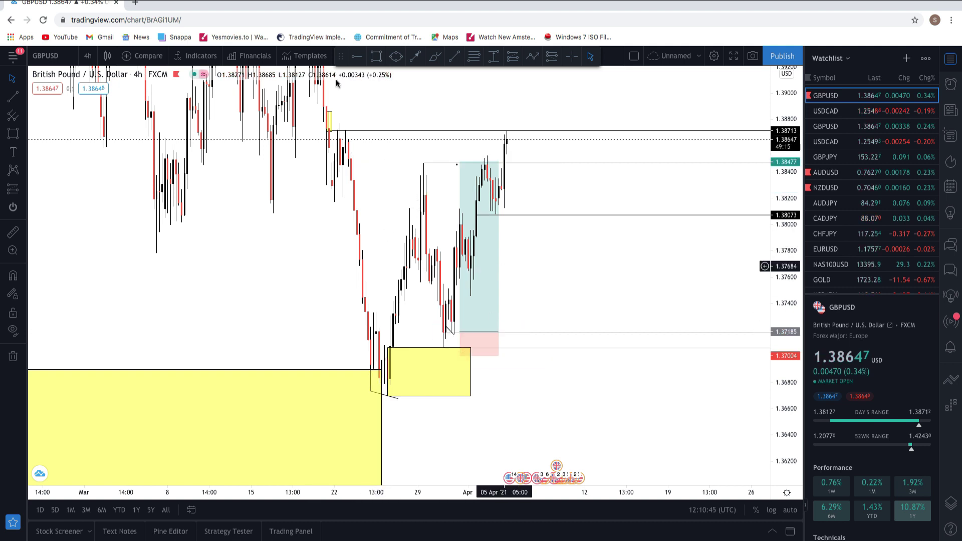
Switch the GBPUSD chart's timeframe to 2 hours and on to 1 hour, and stretch its price scale.
click(87, 55)
click(108, 242)
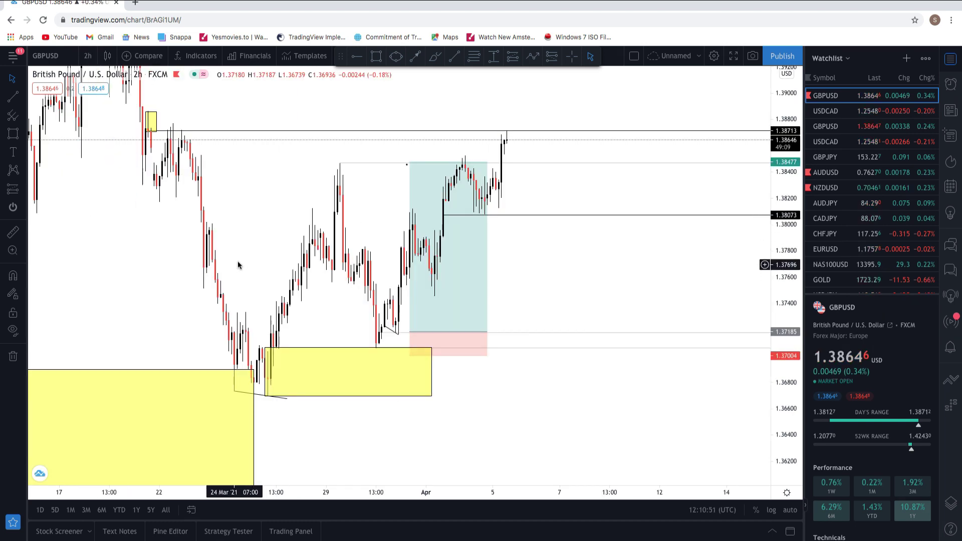
click(87, 55)
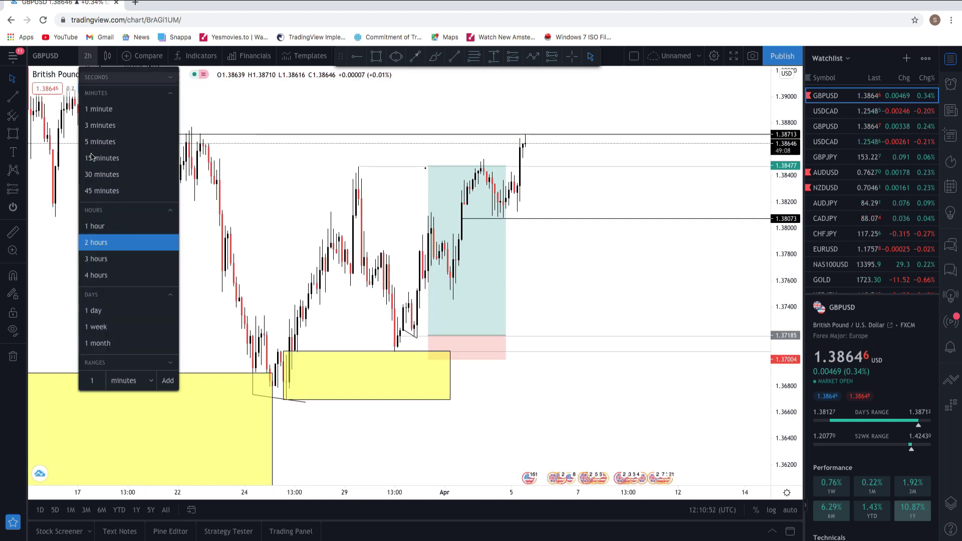
click(107, 216)
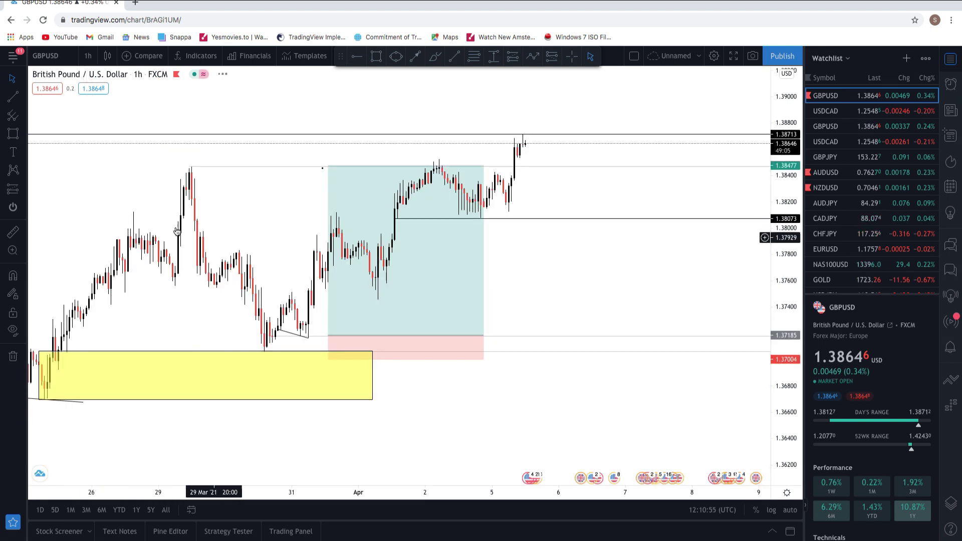
scroll(441, 245, up, 3)
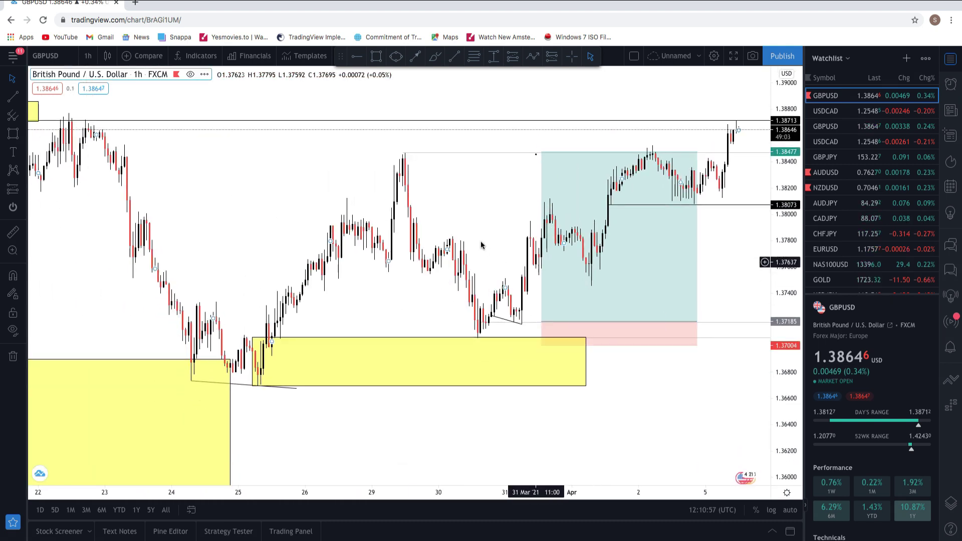
drag(723, 277, 686, 289)
drag(784, 321, 768, 210)
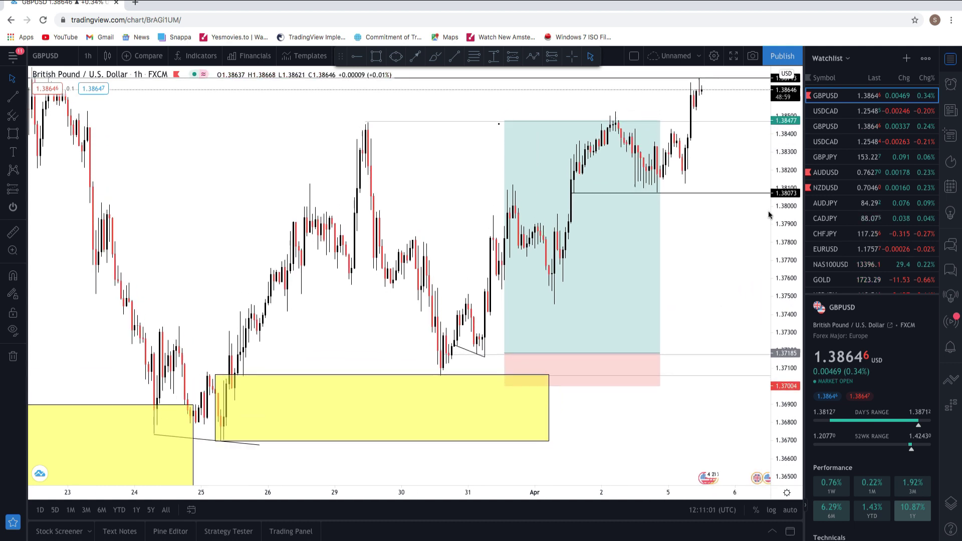
drag(358, 307, 346, 305)
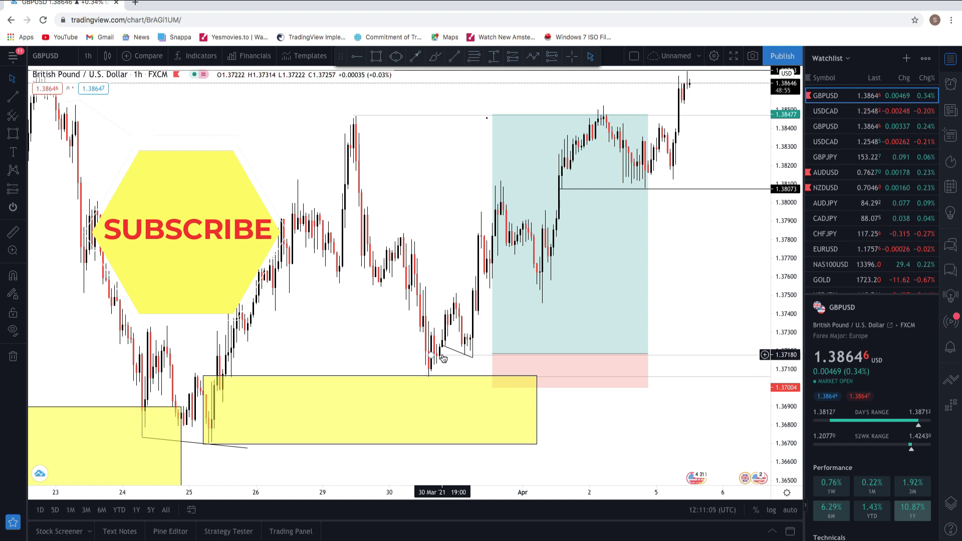
Draw a thin rectangle on 30 March from about 14:00 to 21:00, between about 1.3734 and 1.3737.
click(13, 134)
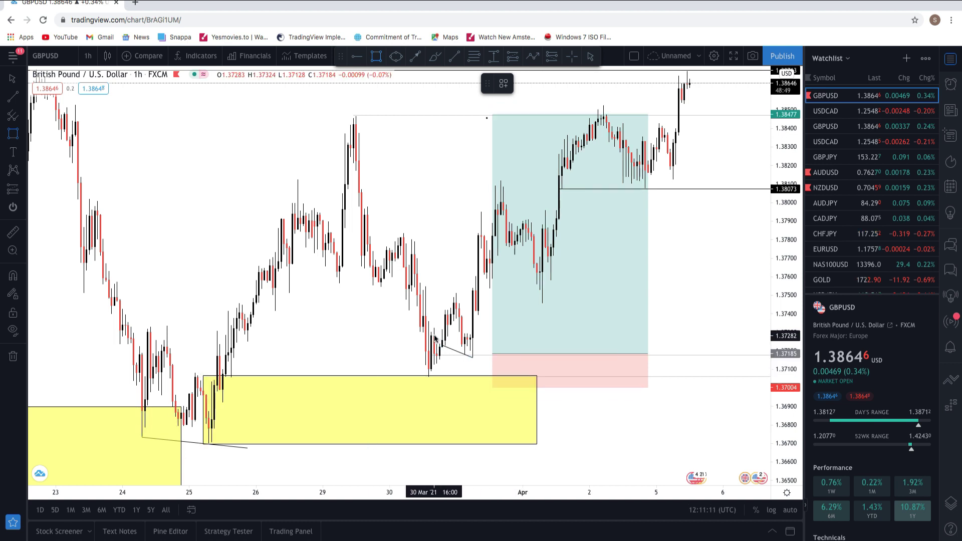
click(428, 319)
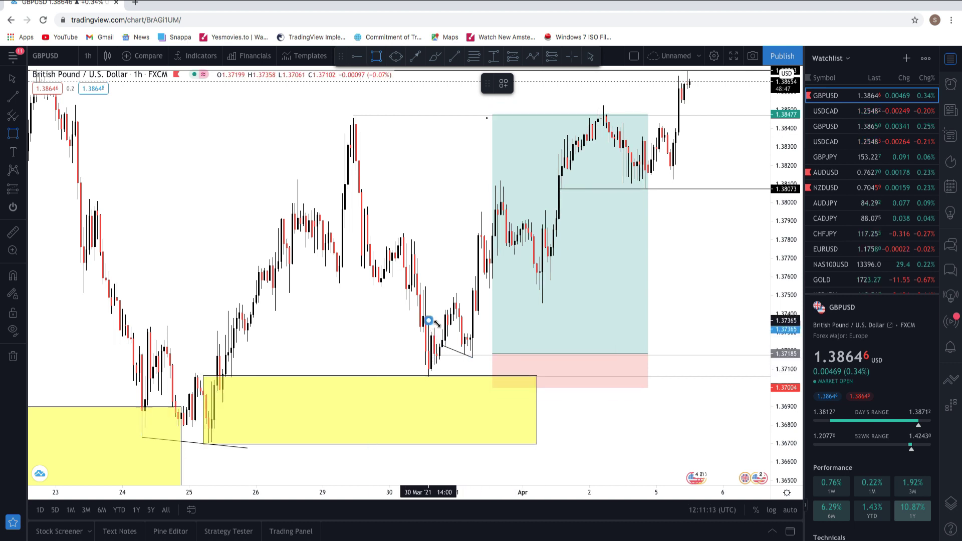
click(448, 326)
click(439, 335)
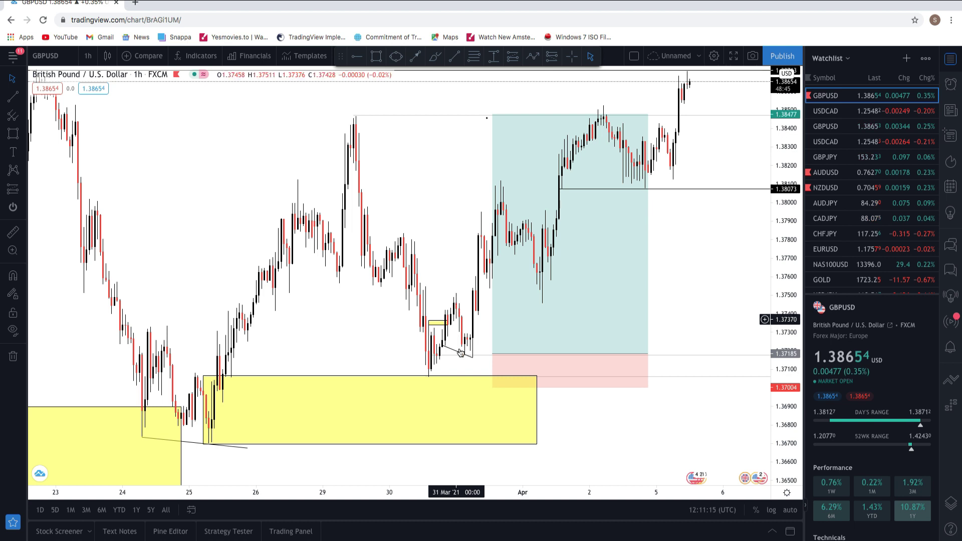
Draw a rectangle over the 30 March low until about 09:00 on 31 March, between about 1.3709 and 1.3719.
click(19, 136)
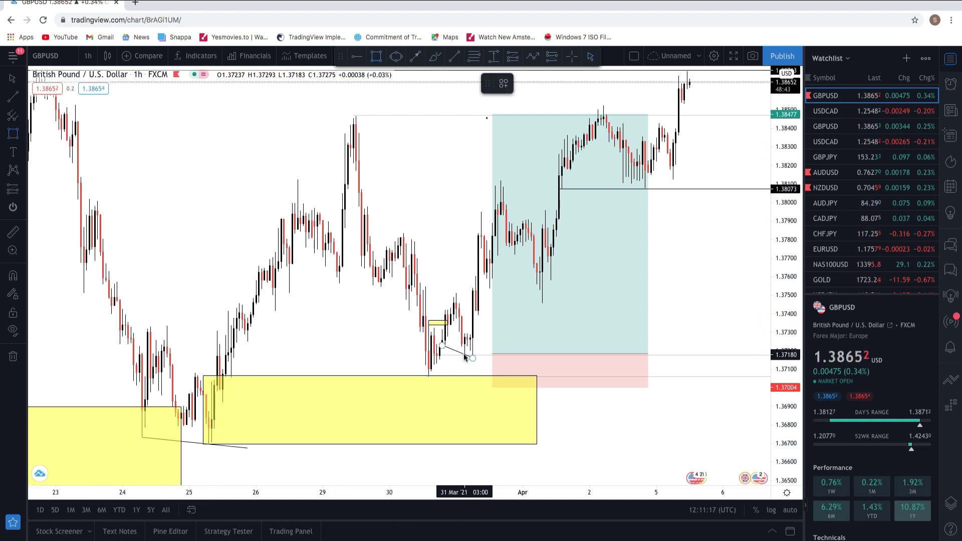
click(447, 373)
click(481, 373)
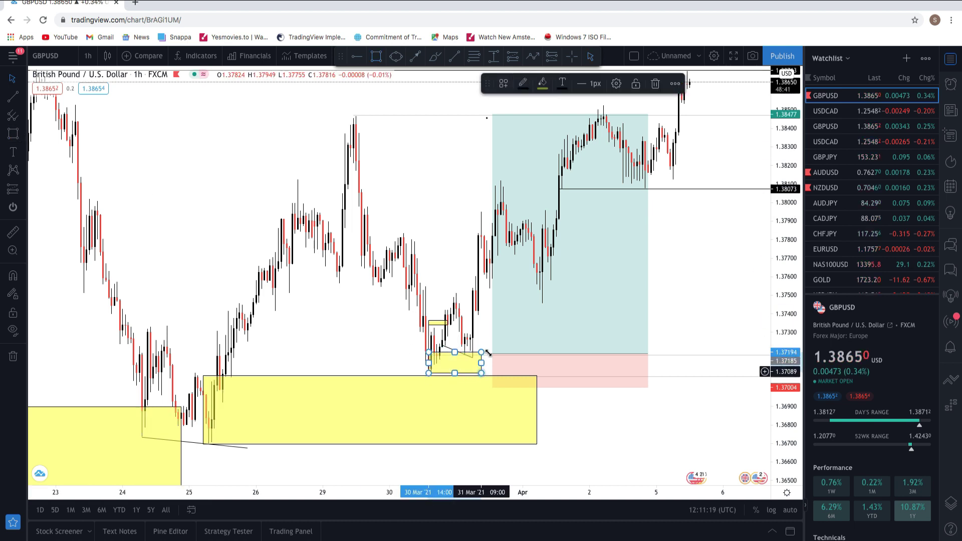
click(482, 338)
Switch the GBPUSD chart's timeframe to 15 minutes and bring the late-March rectangles into view.
drag(473, 323, 458, 325)
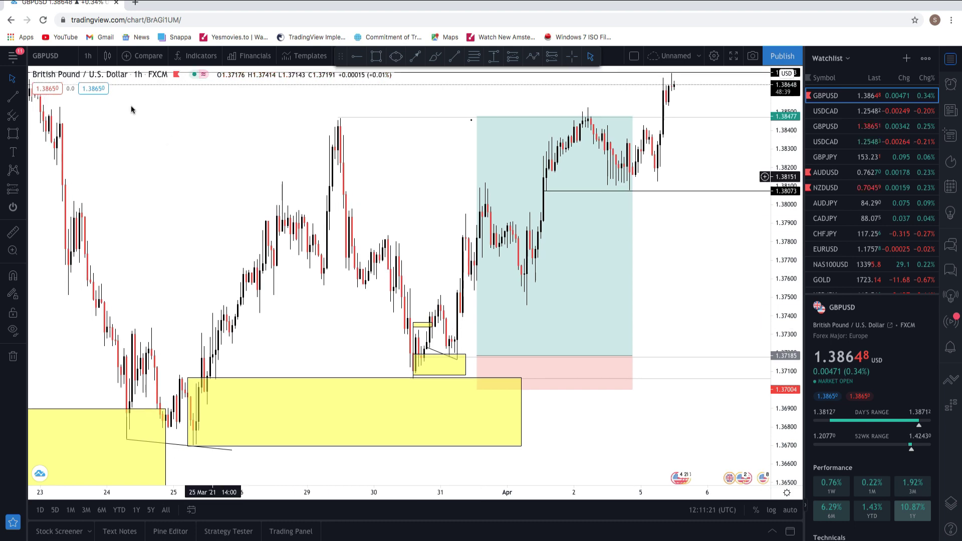
click(88, 55)
click(97, 161)
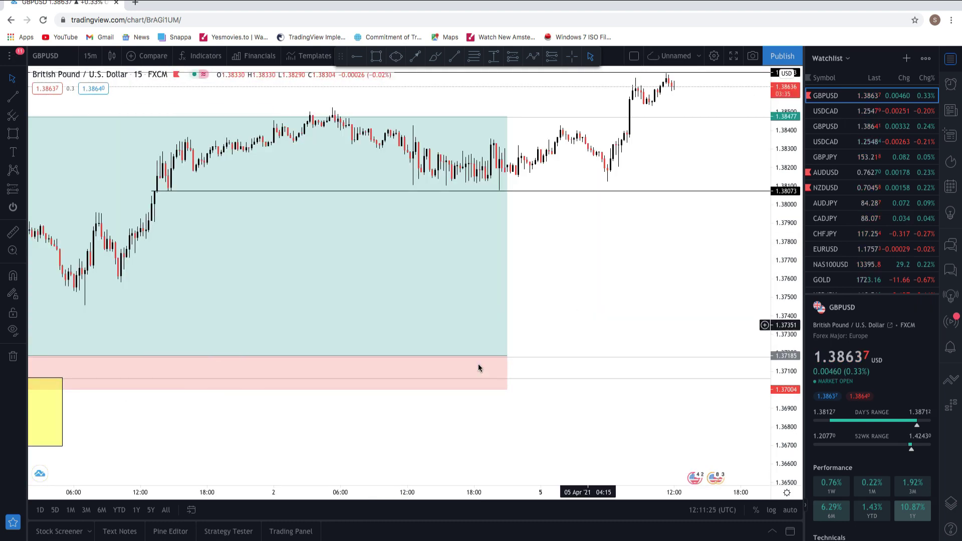
click(373, 462)
click(373, 461)
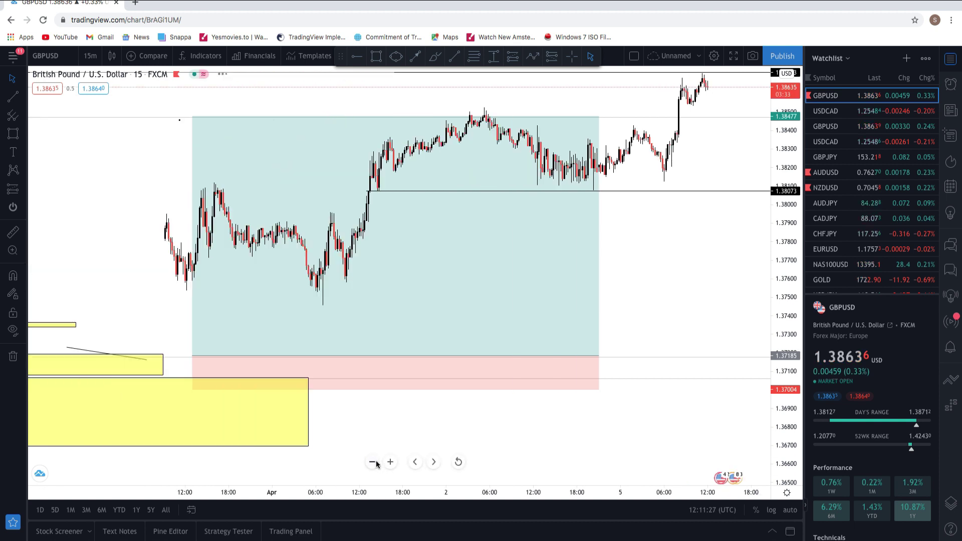
drag(389, 425, 509, 425)
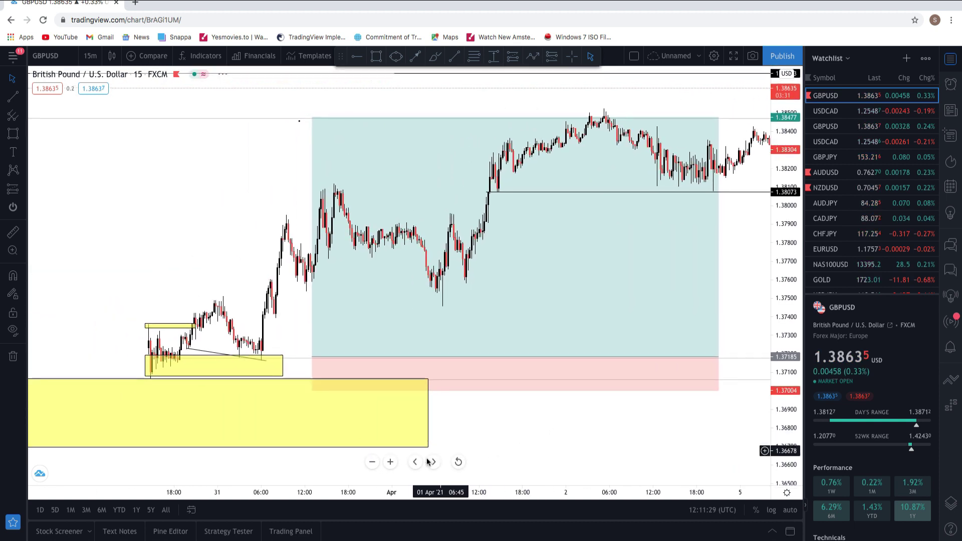
click(373, 461)
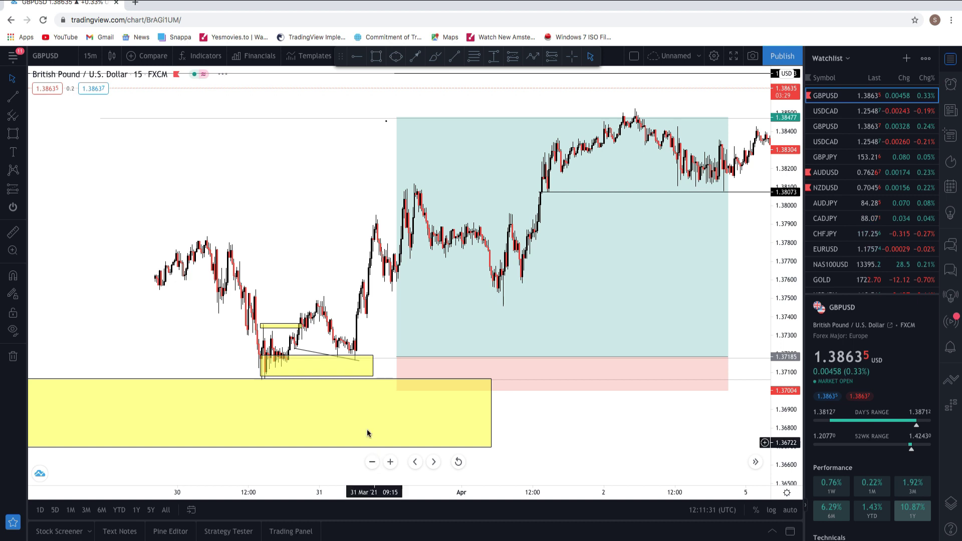
scroll(348, 355, left, 4)
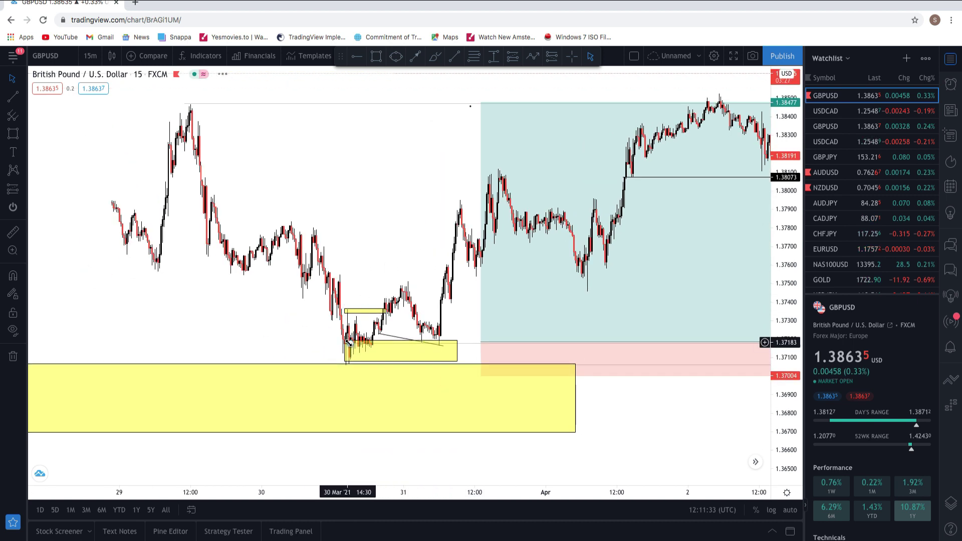
Shrink the small rectangle at the 30 March low slightly from its upper starting corner, lowering its top to about 1.3717.
click(352, 345)
drag(352, 345, 351, 347)
click(333, 322)
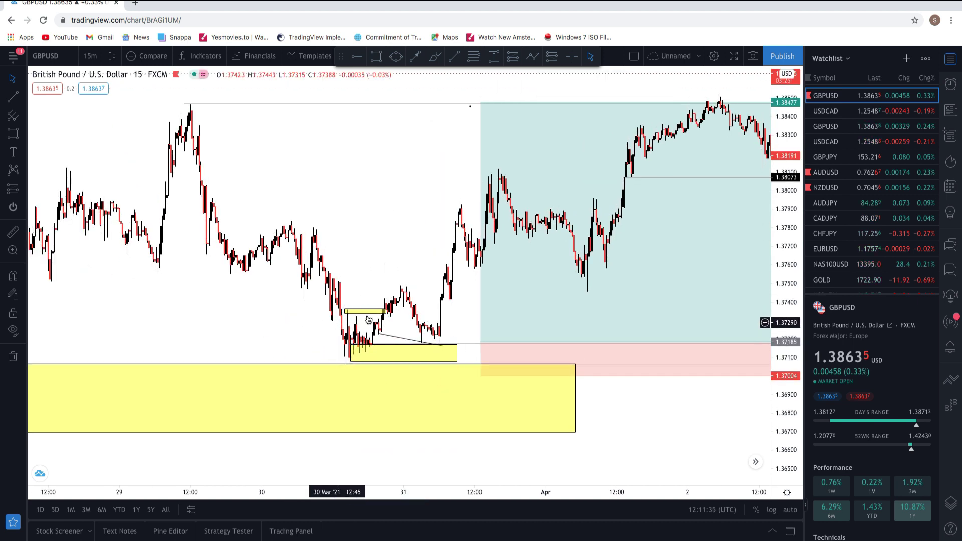
Draw two trend lines, rising from the 30 March low to about 1.3748 and falling to about 1.3715 on 31 March.
click(13, 97)
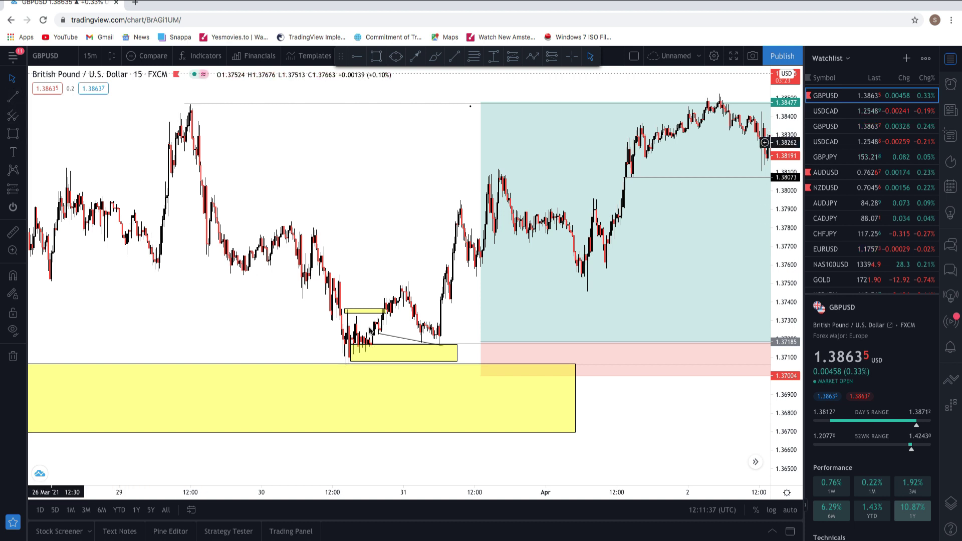
click(370, 271)
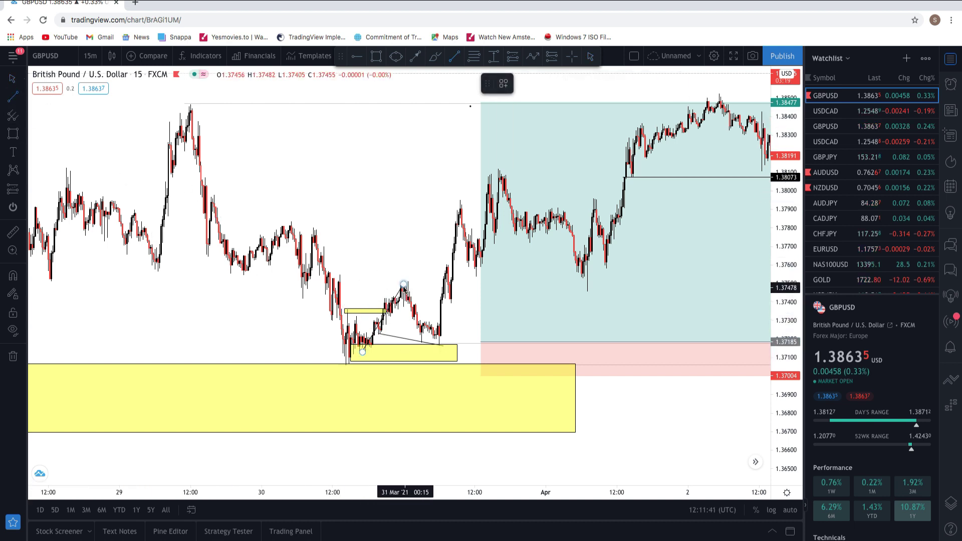
click(403, 287)
click(433, 348)
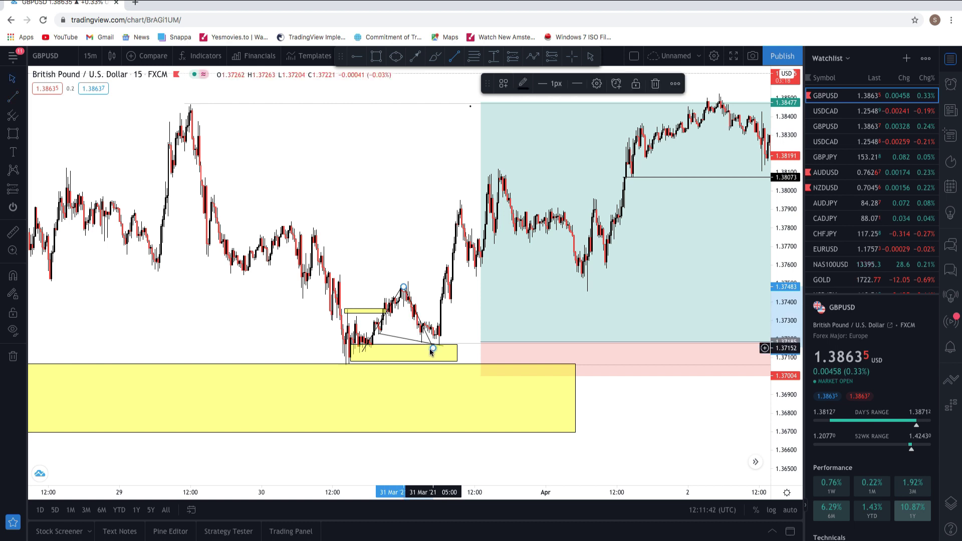
click(378, 344)
click(376, 340)
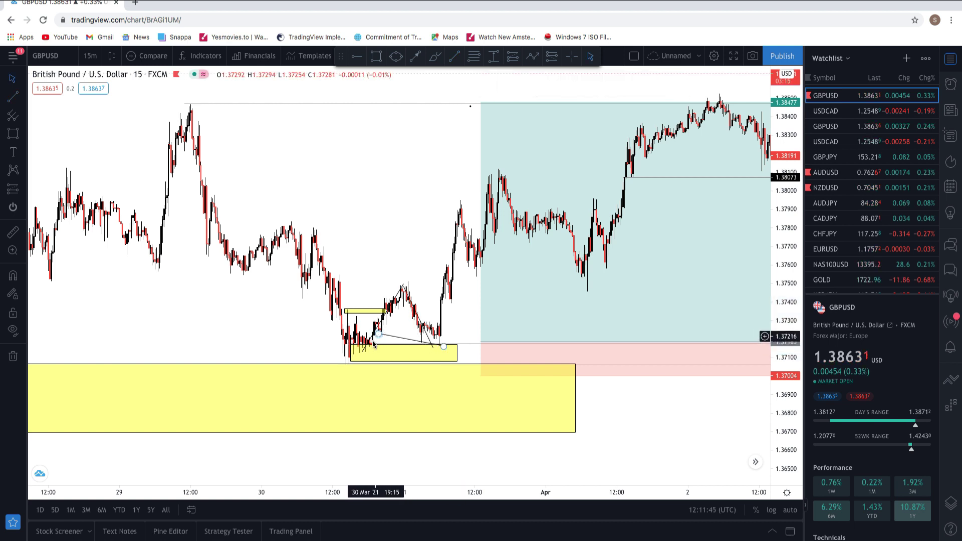
Draw a thin rectangle at the 30 March high, from about 04:45 to 09:00 on 31 March, near 1.3782.
drag(431, 310, 392, 321)
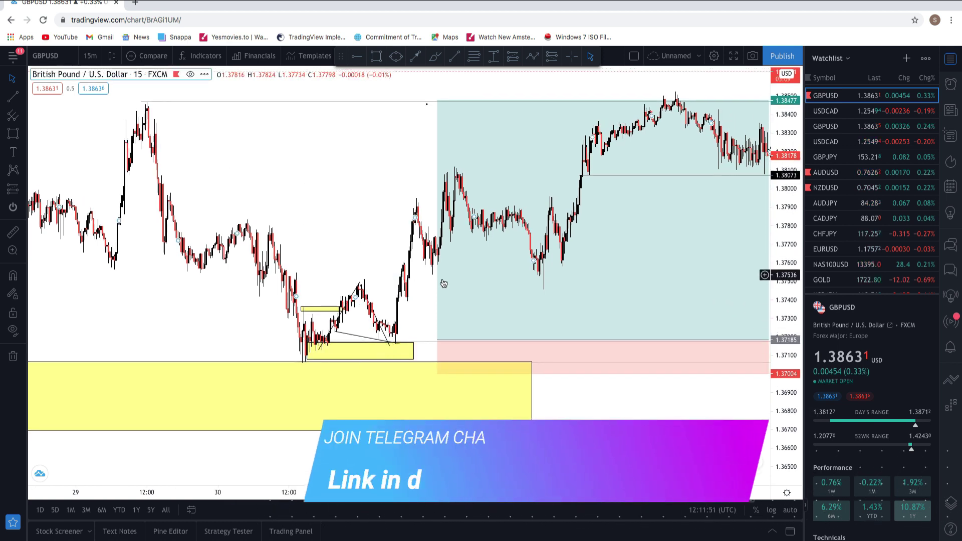
scroll(382, 265, right, 3)
click(13, 133)
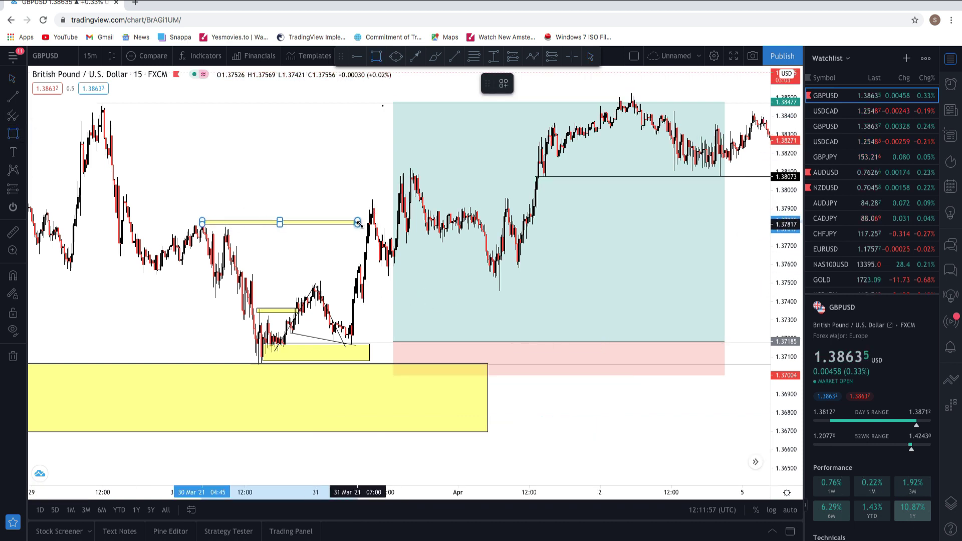
drag(368, 223, 369, 224)
Draw a rectangle from about 08:00 on 31 March to 08:00 on 1 April, between about 1.3740 and 1.3753.
key(alt+shift+r)
drag(364, 301, 505, 278)
drag(290, 182, 226, 205)
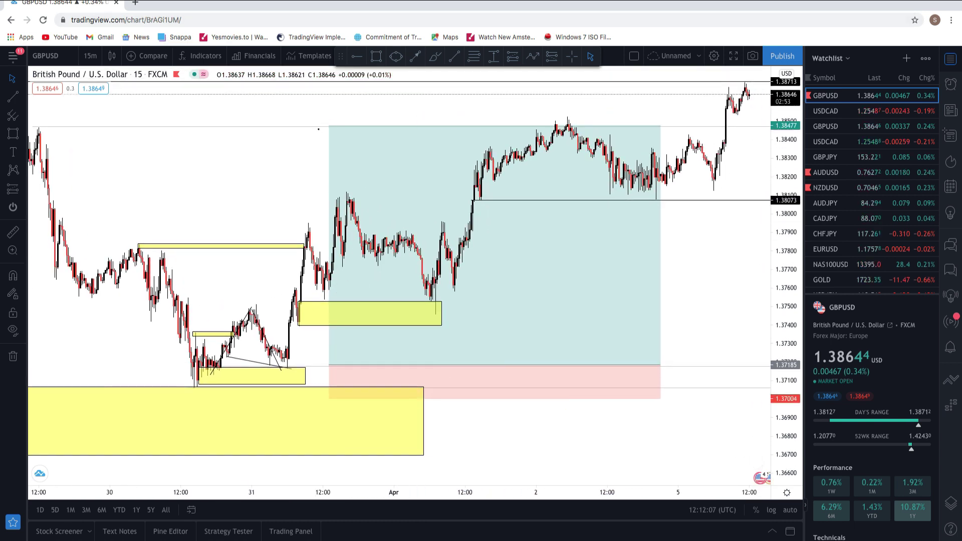
Switch to Telegram and view the GBPUSD trade screenshot posted today in the MMK_Forexgroup channel.
click(29, 6)
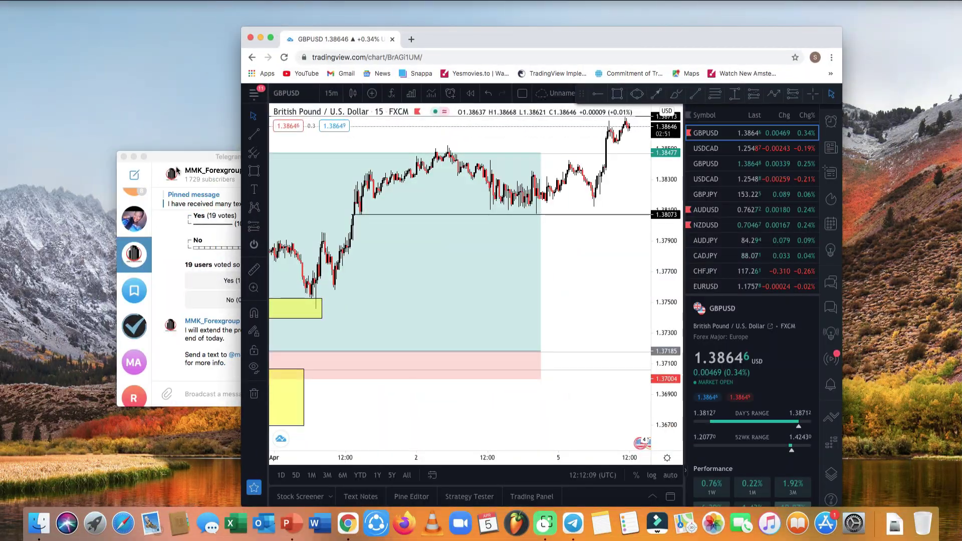
click(145, 161)
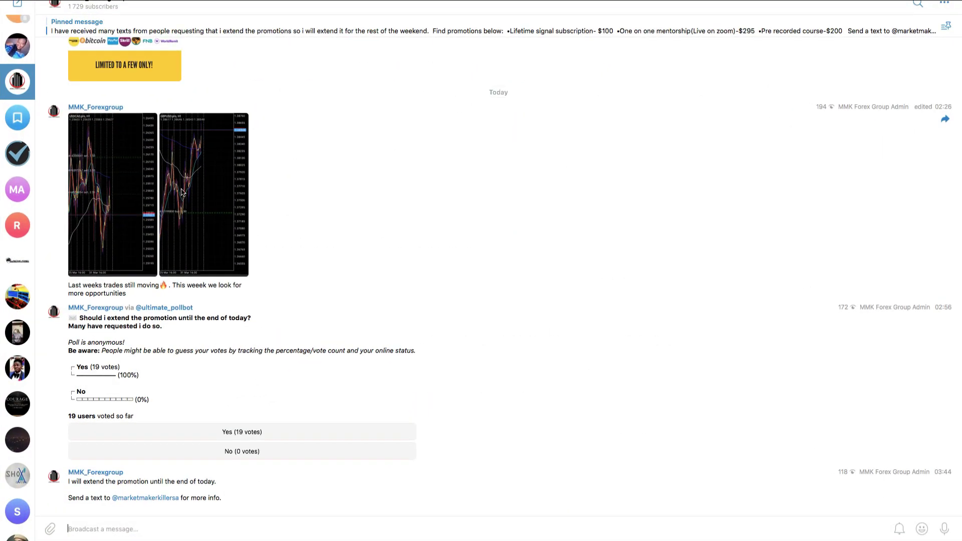
click(198, 189)
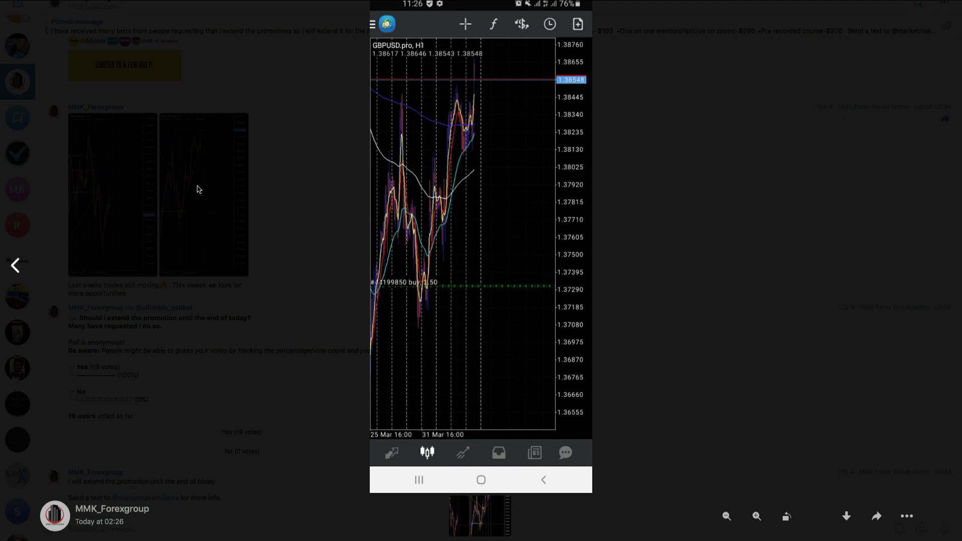
click(405, 218)
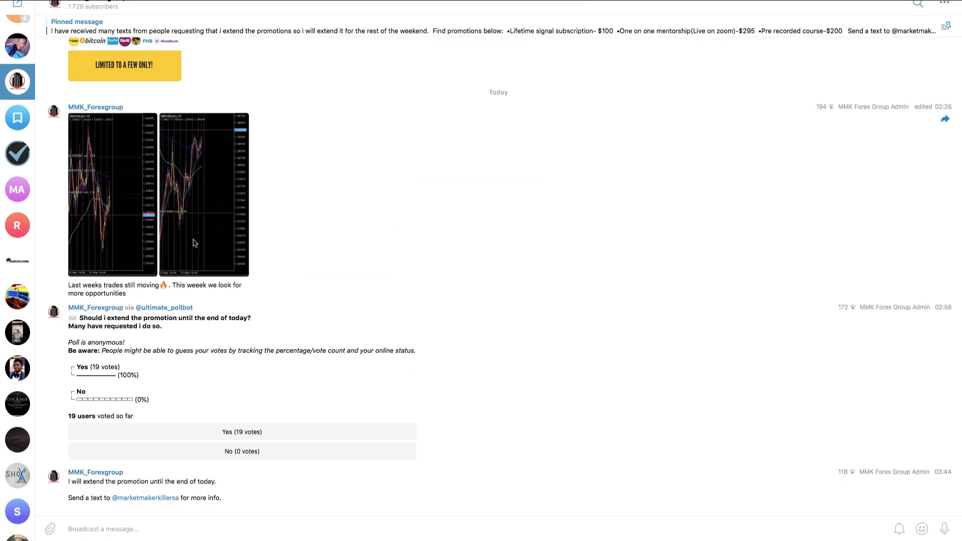
click(140, 213)
click(154, 213)
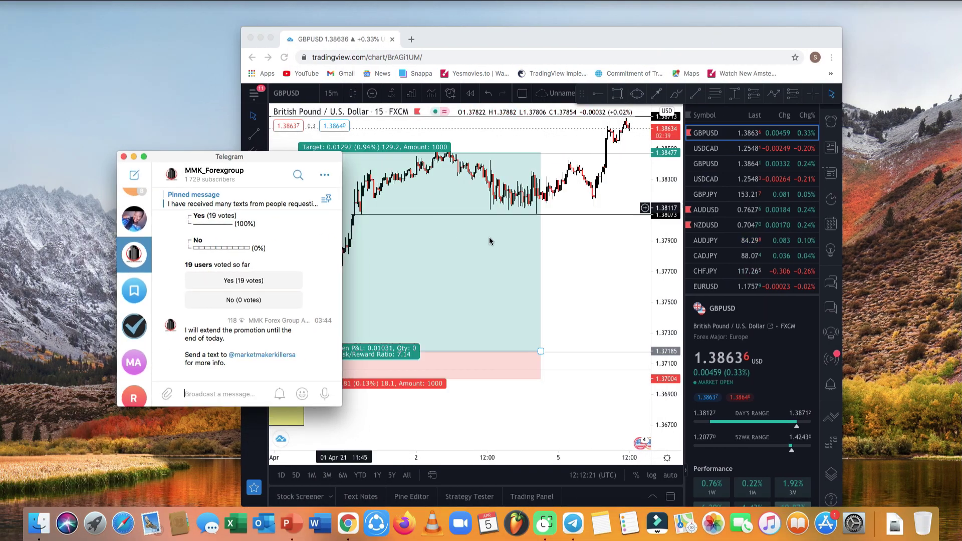
Switch back to the TradingView browser window, show it full screen, and load the OANDA USDCAD chart from the watchlist.
click(594, 263)
key(ctrl+super+f)
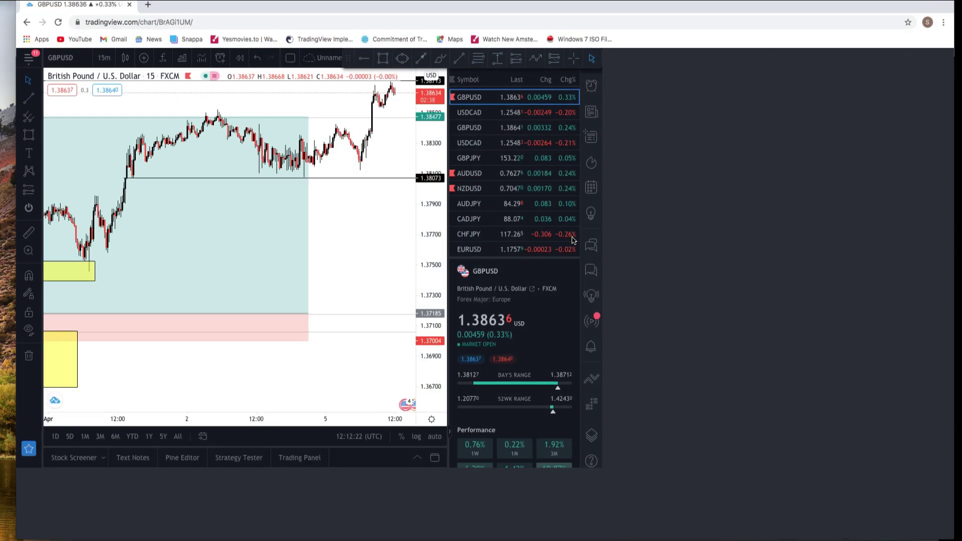
click(845, 116)
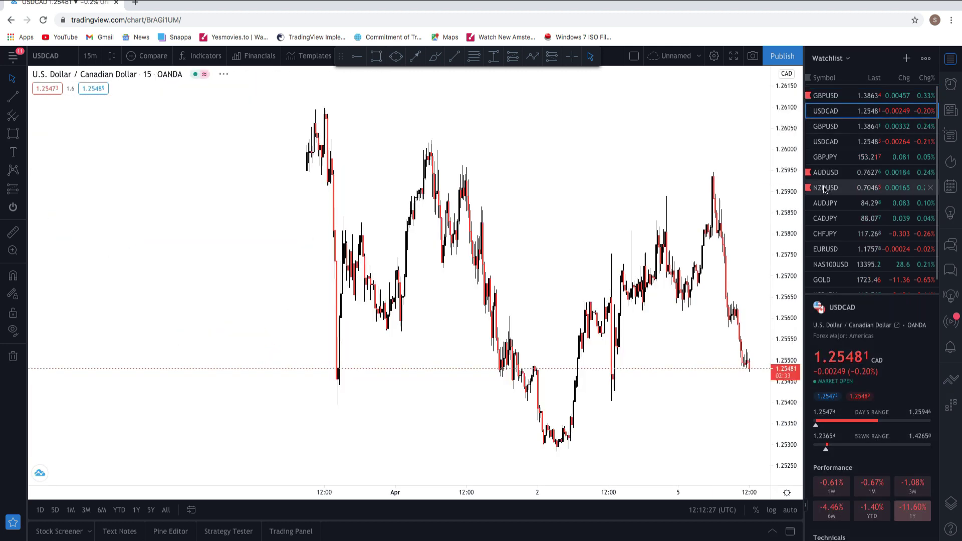
click(455, 322)
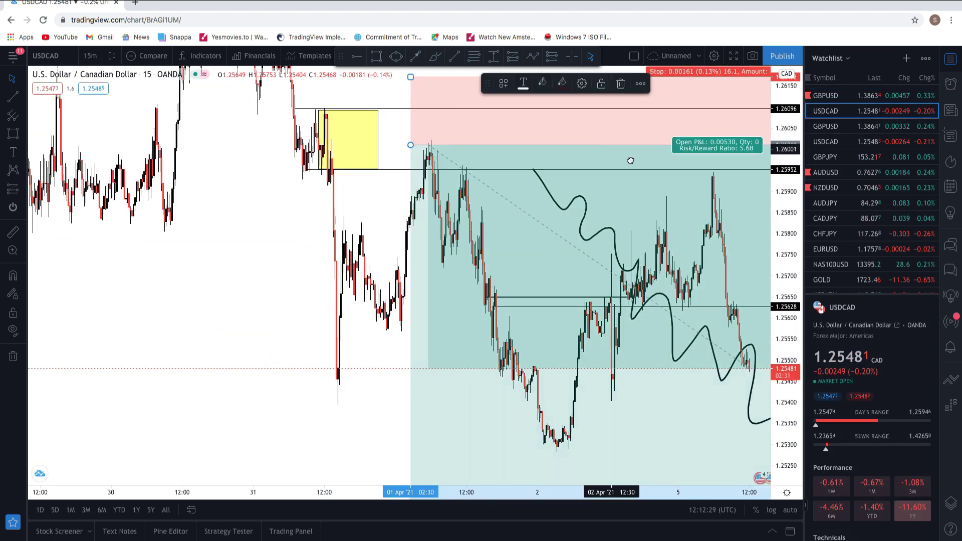
Switch the OANDA USDCAD chart to the 1-hour timeframe and examine the short trade down to the yellow target zone.
click(372, 461)
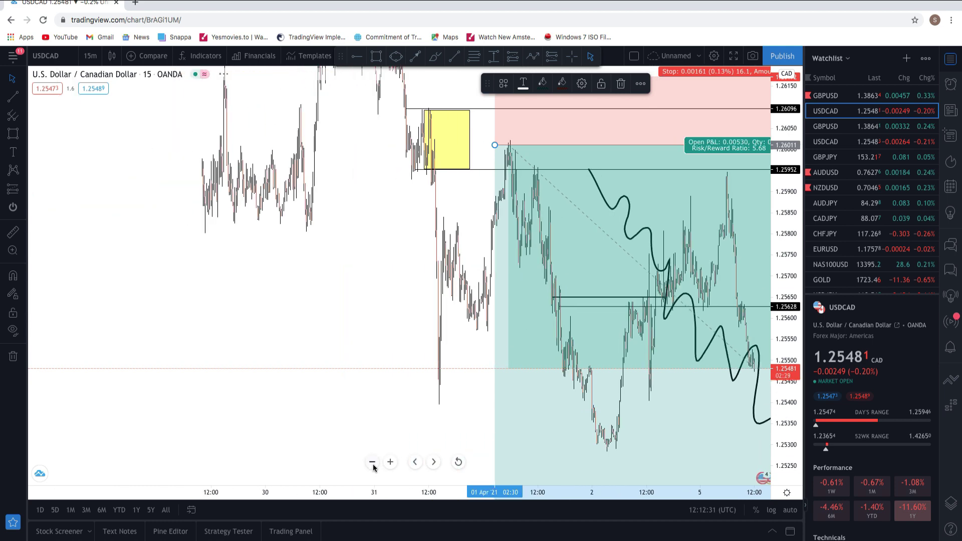
drag(274, 335, 124, 213)
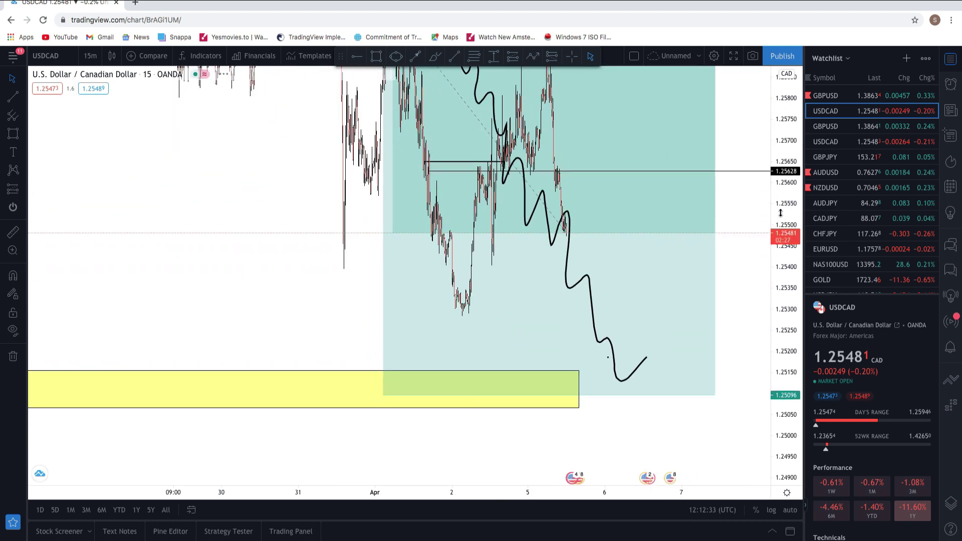
drag(780, 213, 780, 279)
click(90, 56)
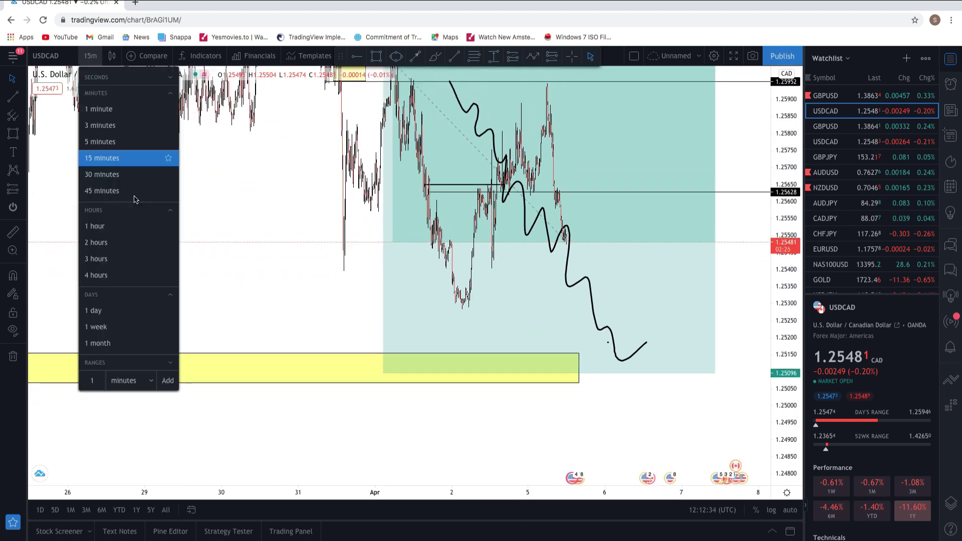
click(136, 227)
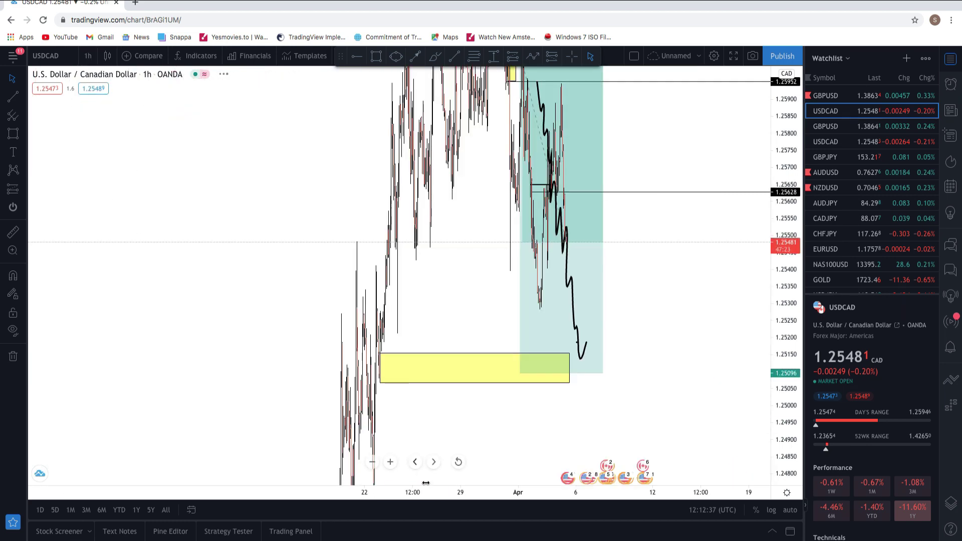
click(391, 463)
click(393, 466)
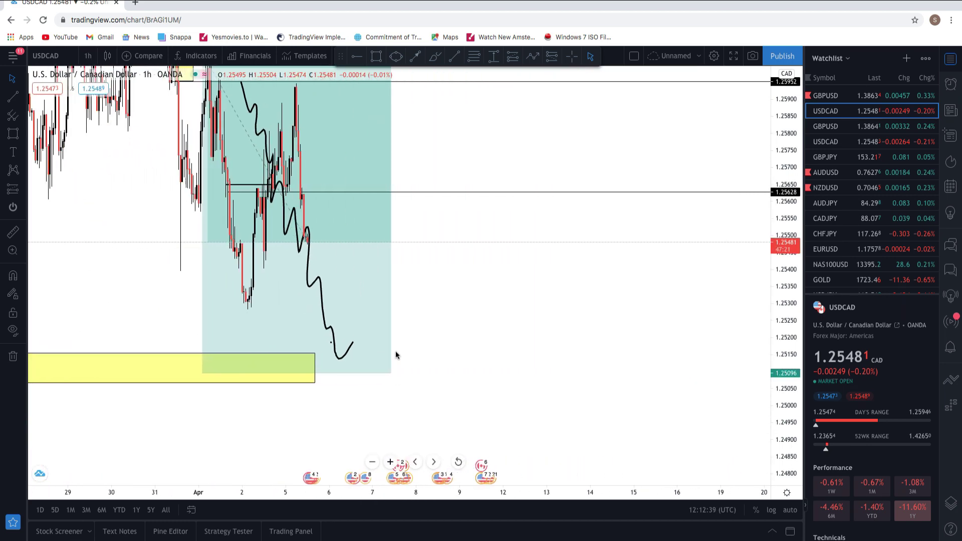
scroll(549, 335, left, 5)
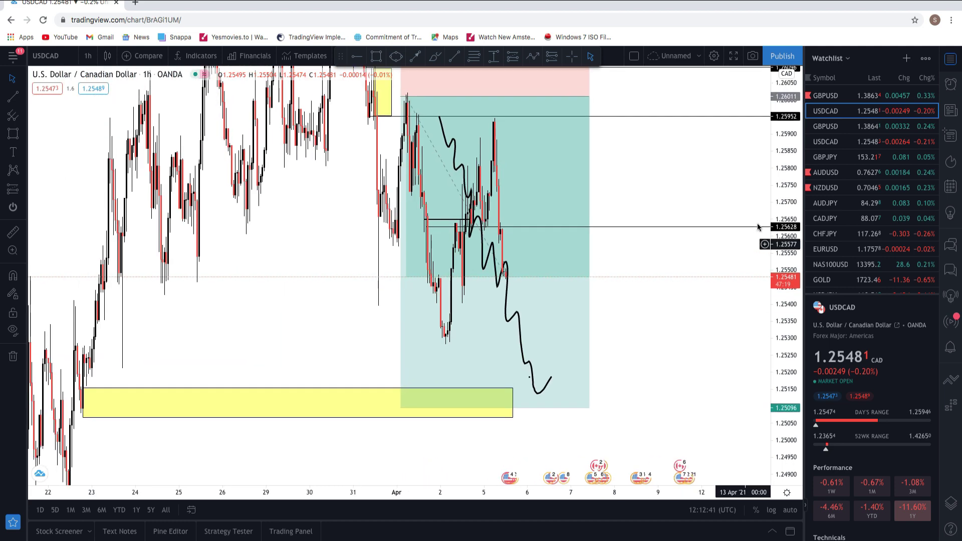
drag(792, 208, 791, 322)
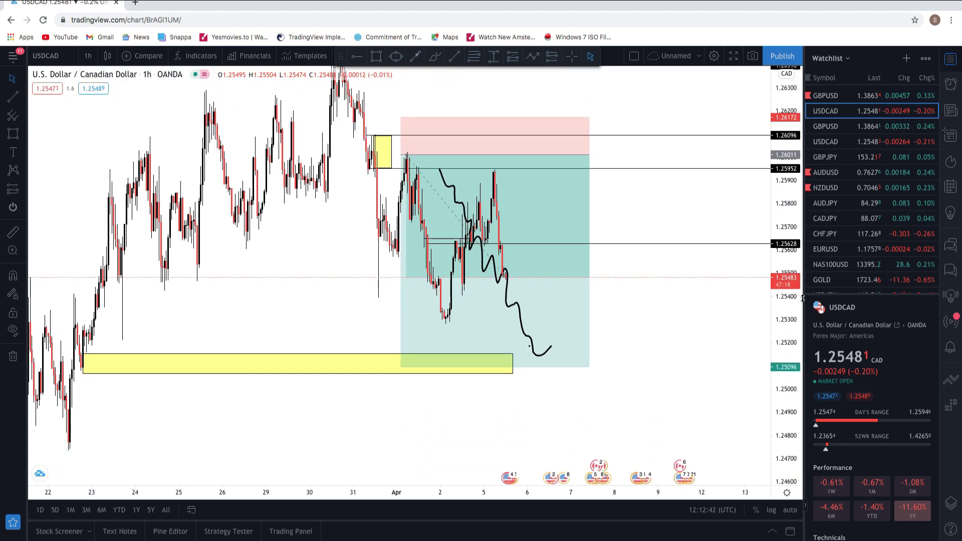
Load the FOREX.com USDCAD chart, set it to the 1-day timeframe and close the ad.
click(856, 144)
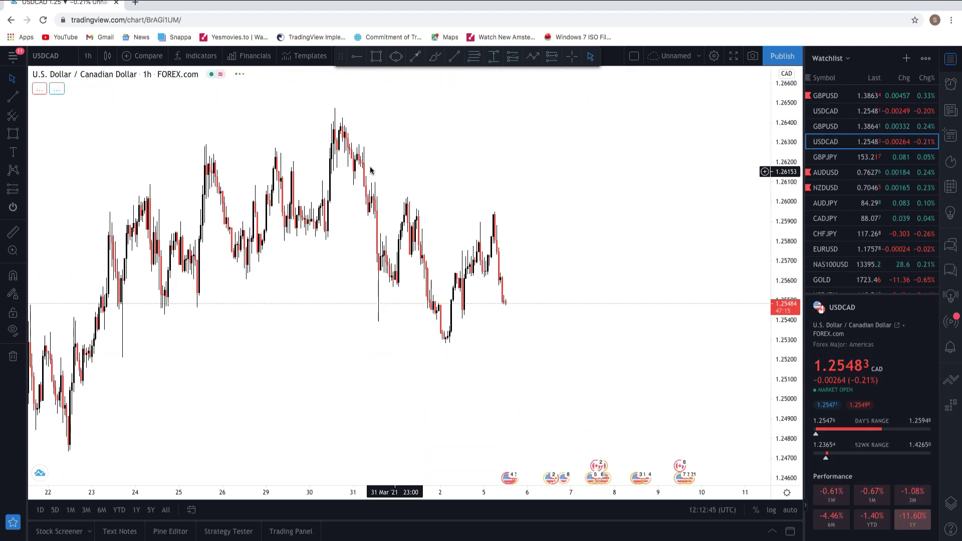
click(88, 55)
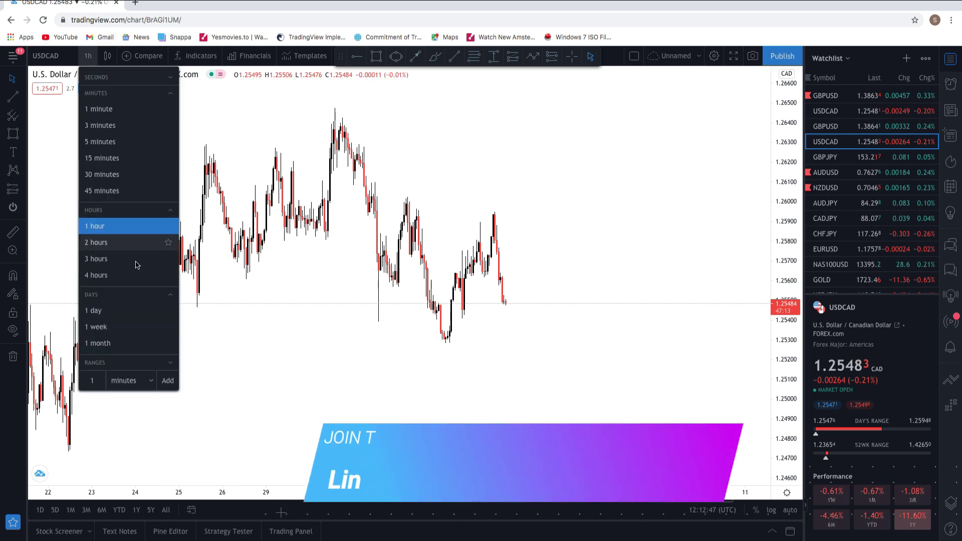
click(137, 317)
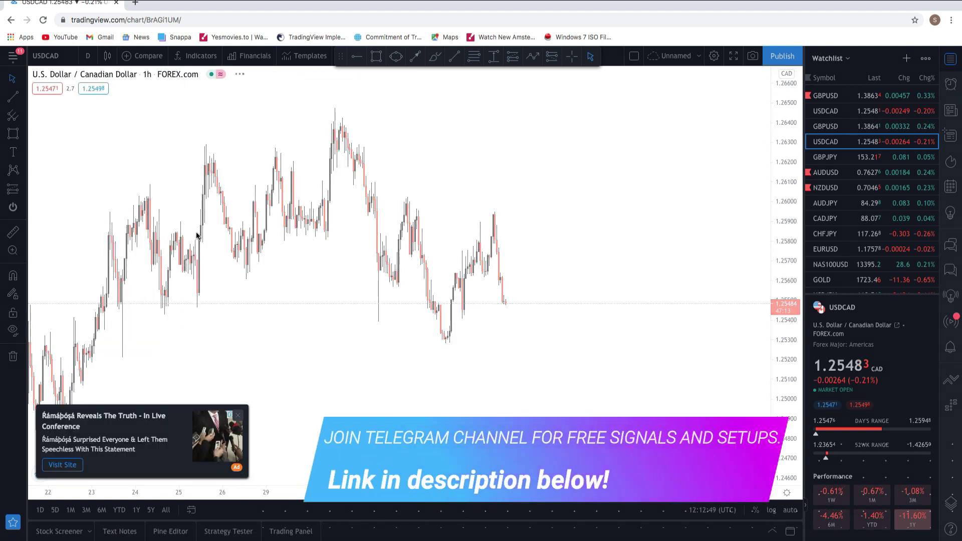
click(237, 416)
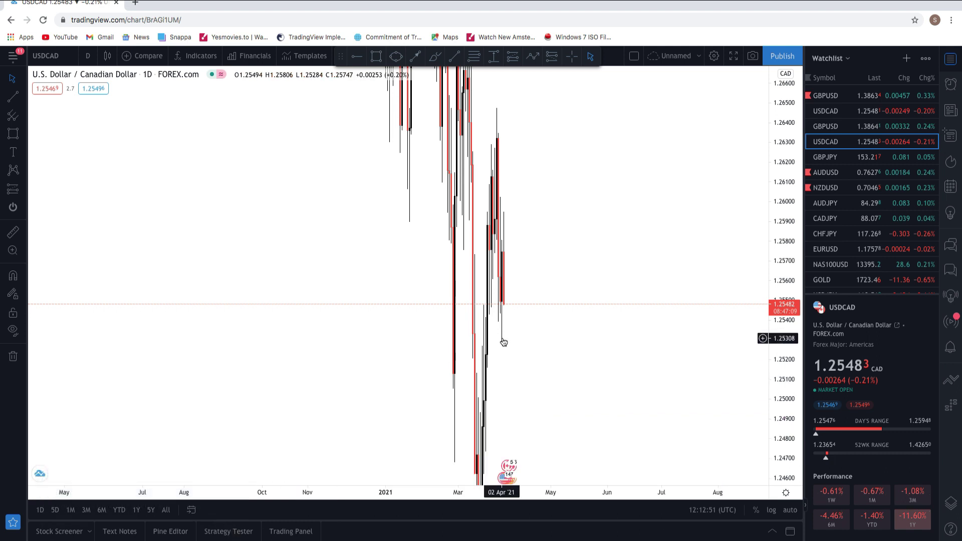
drag(778, 230, 776, 335)
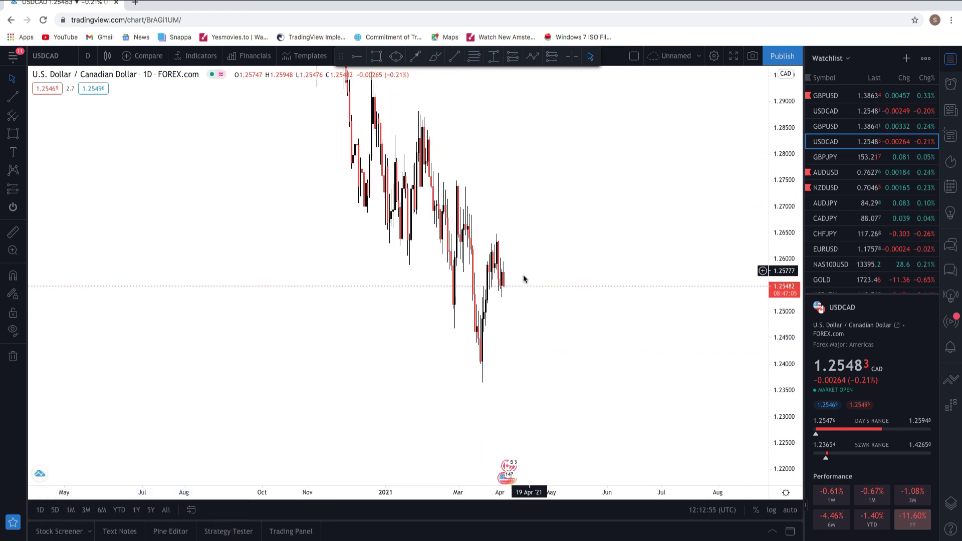
click(390, 463)
click(391, 462)
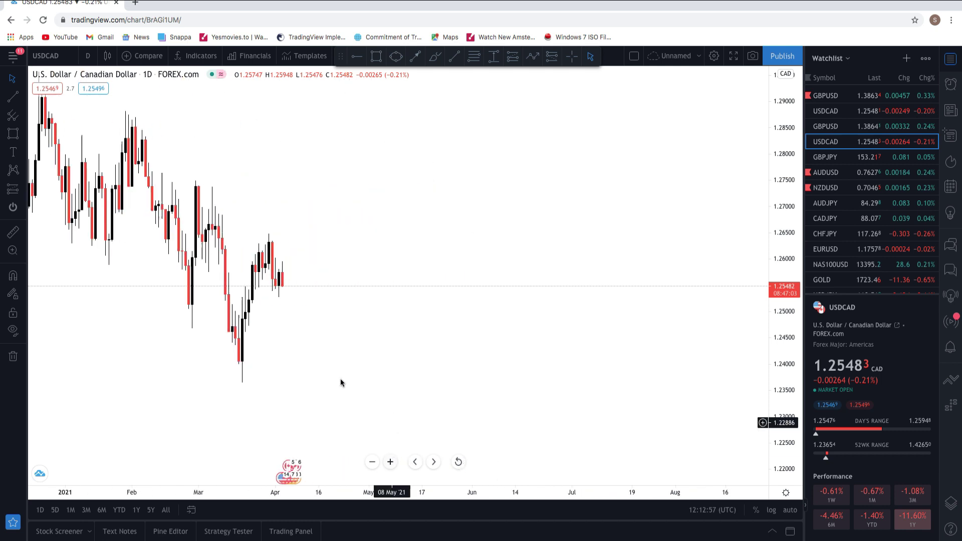
drag(339, 382, 530, 361)
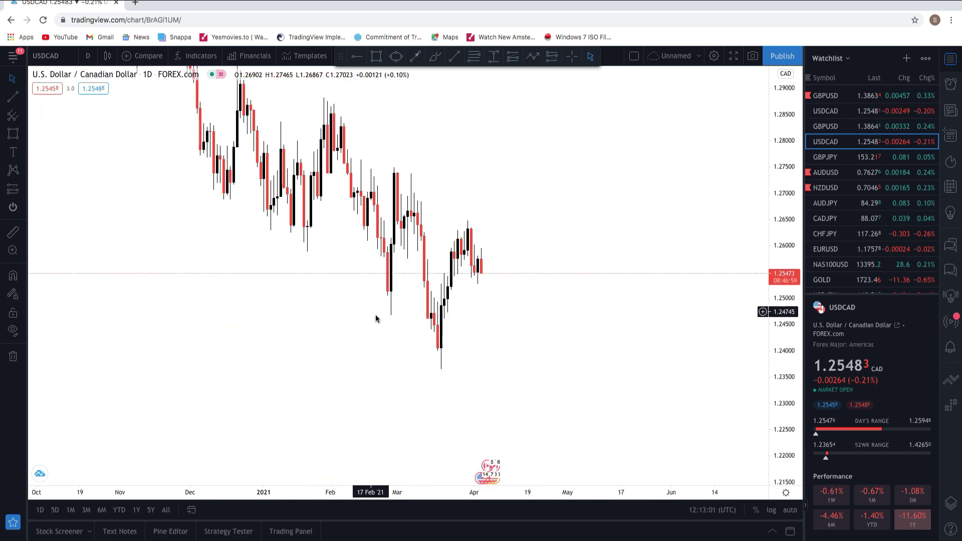
drag(388, 297, 382, 296)
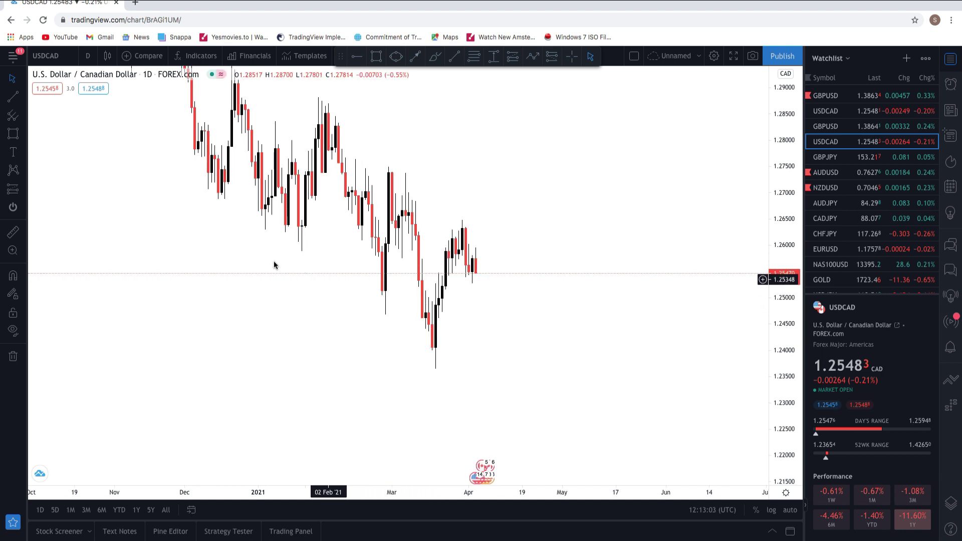
Draw a rectangle over the March highs, from about 8 to 29 March, between about 1.2625 and 1.2697.
click(23, 133)
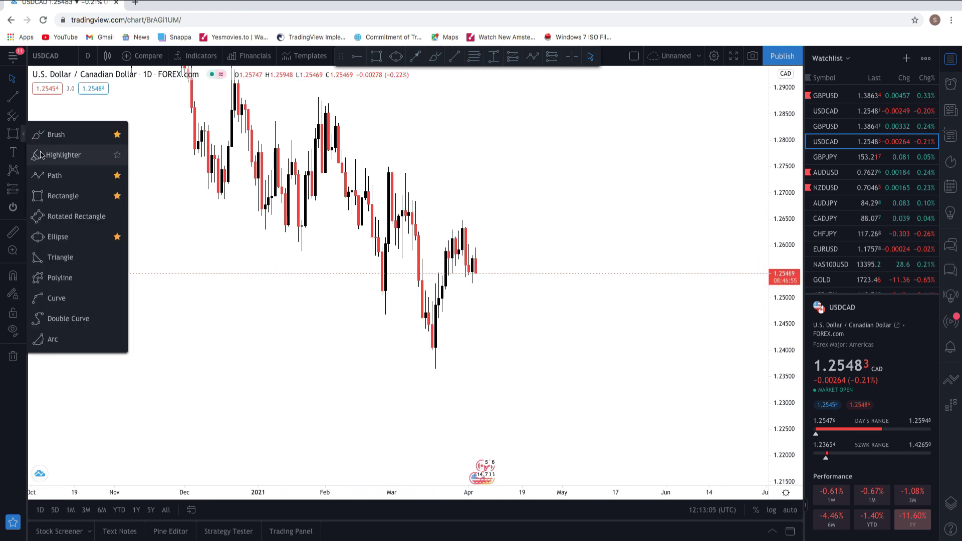
click(63, 196)
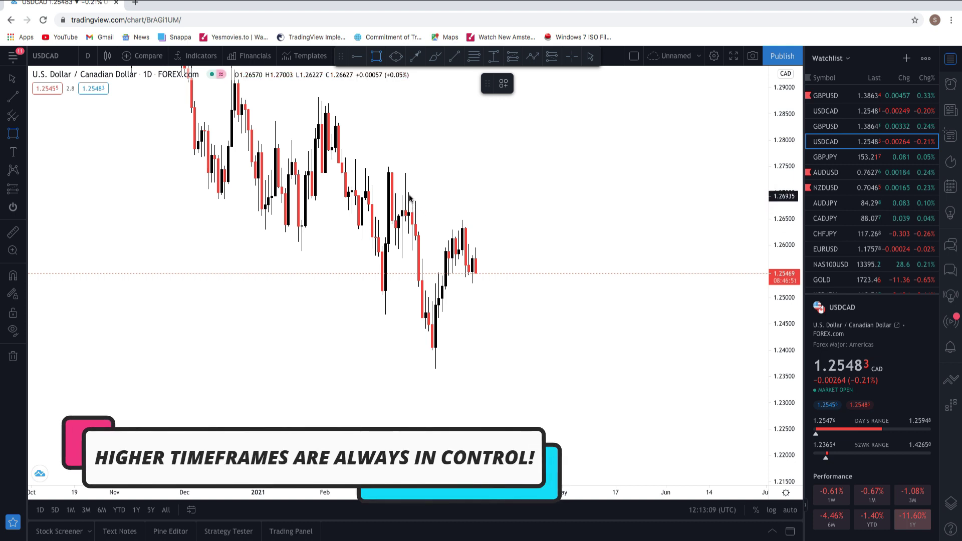
click(466, 234)
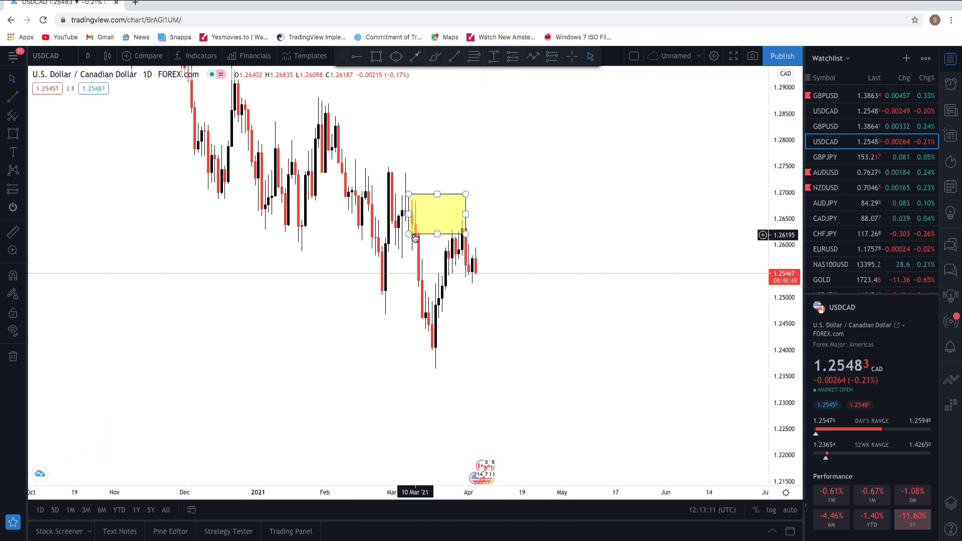
click(462, 232)
drag(461, 233, 458, 232)
click(503, 220)
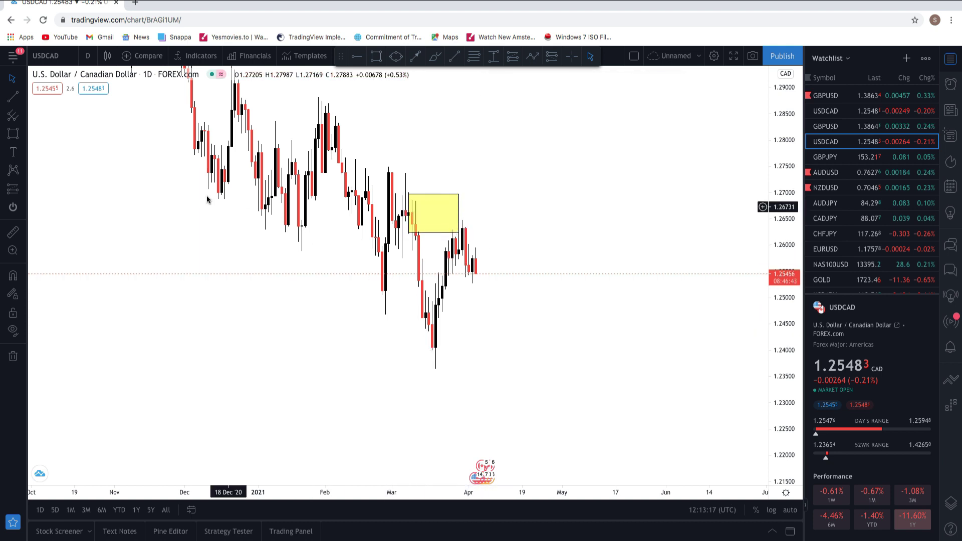
Draw a thin rectangle at the late-February low, extending to mid-March, between about 1.2460 and 1.2472.
click(13, 134)
click(376, 313)
click(423, 319)
click(470, 306)
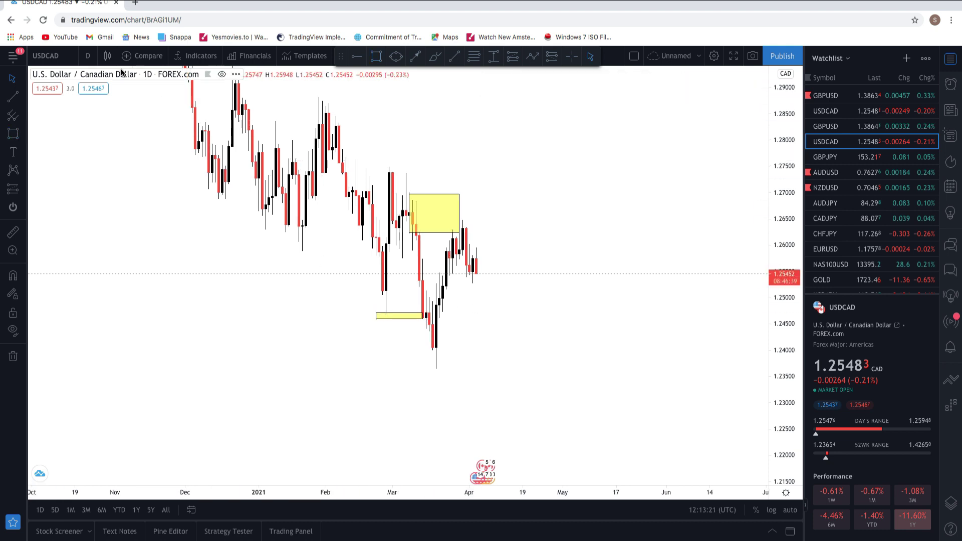
Switch to the 4-hour timeframe and resize the upper rectangle to span about 10 to 30 March, with its lower edge near 1.2640.
click(89, 56)
click(112, 277)
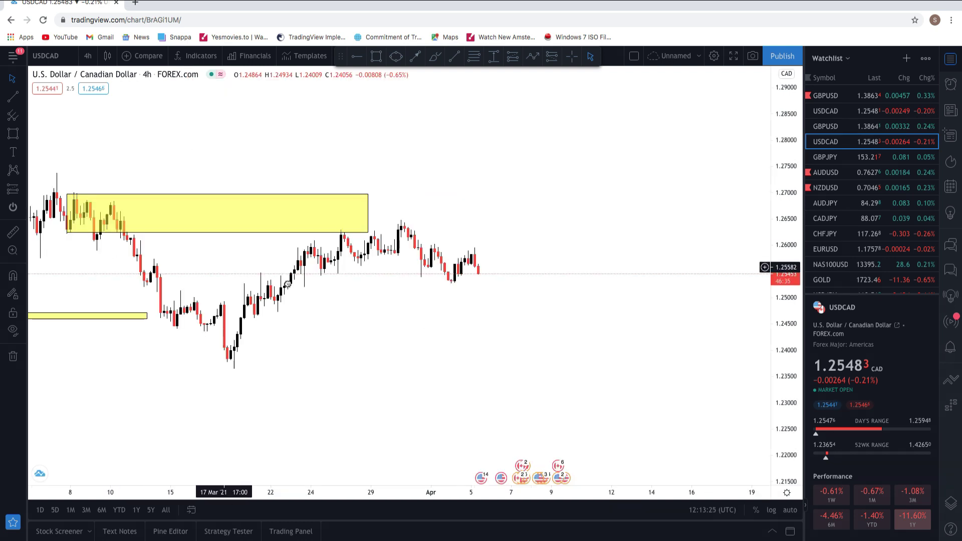
drag(286, 284, 345, 300)
drag(786, 378, 755, 172)
drag(498, 304, 511, 223)
drag(200, 171, 242, 145)
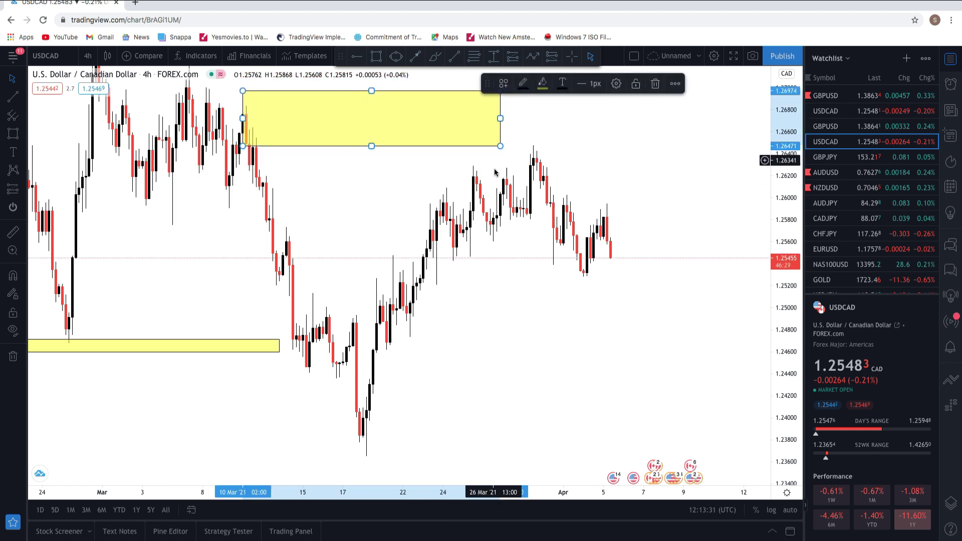
drag(500, 149, 537, 150)
drag(528, 234, 499, 236)
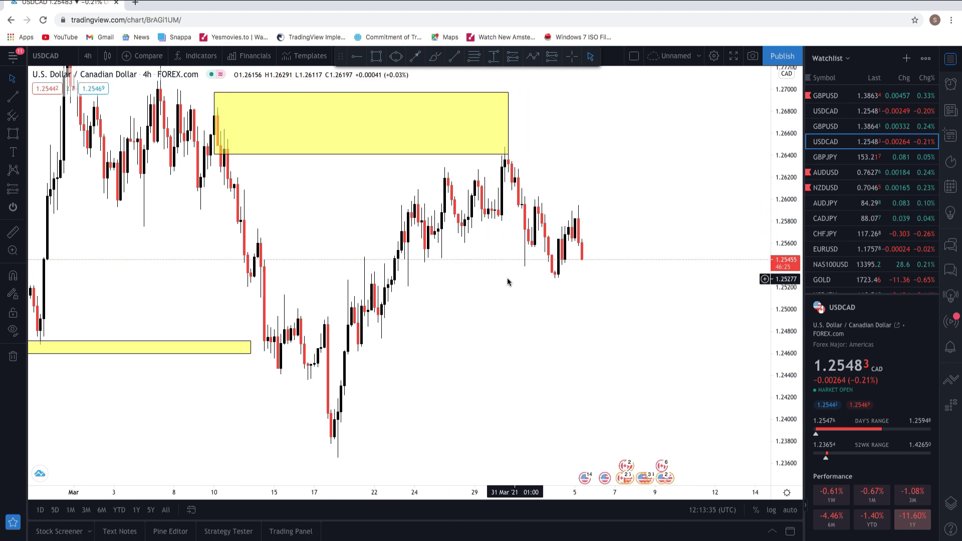
Trace the bearish swings with a path from the 30 March high to the 2 April low, and discard it.
mouse_move(435, 465)
click(391, 463)
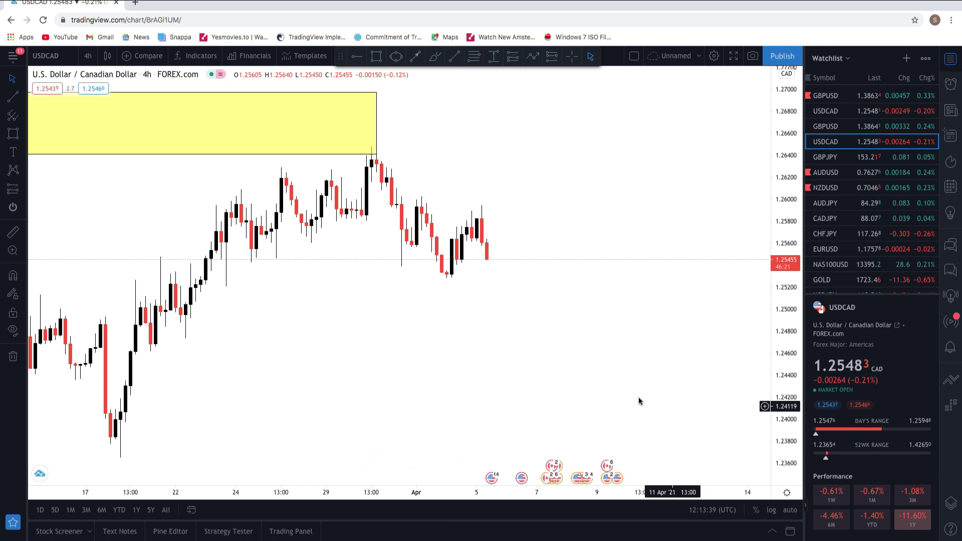
drag(801, 273, 797, 231)
drag(558, 292, 642, 345)
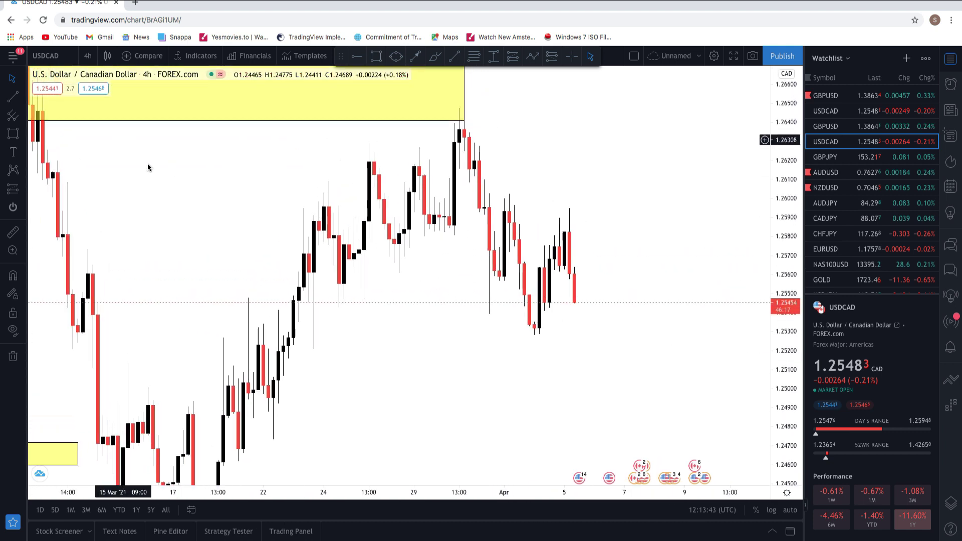
click(24, 139)
click(48, 131)
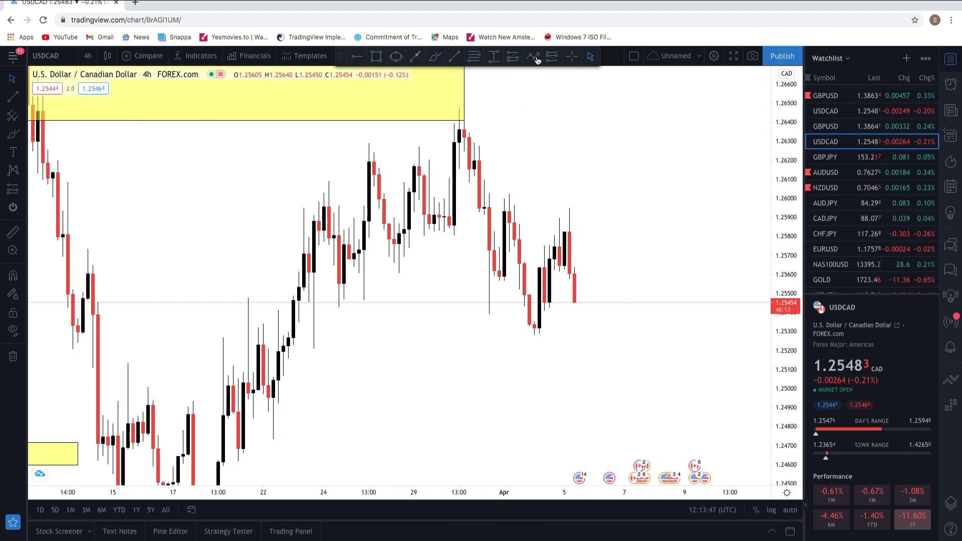
drag(458, 123, 489, 306)
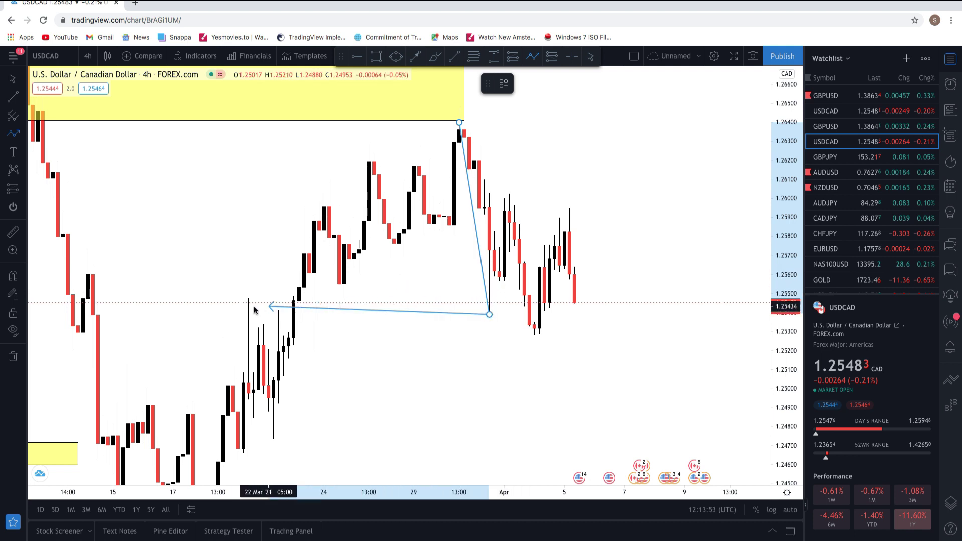
click(299, 284)
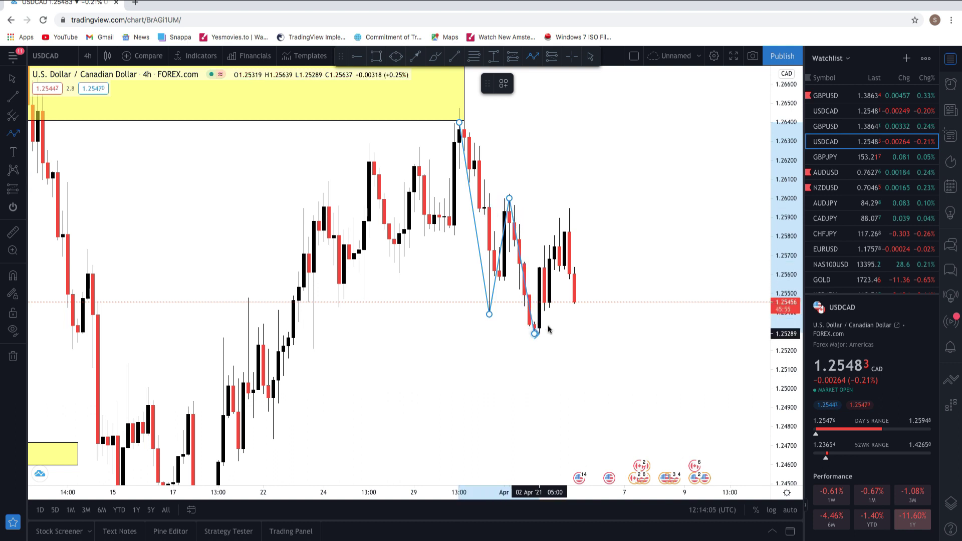
key(Escape)
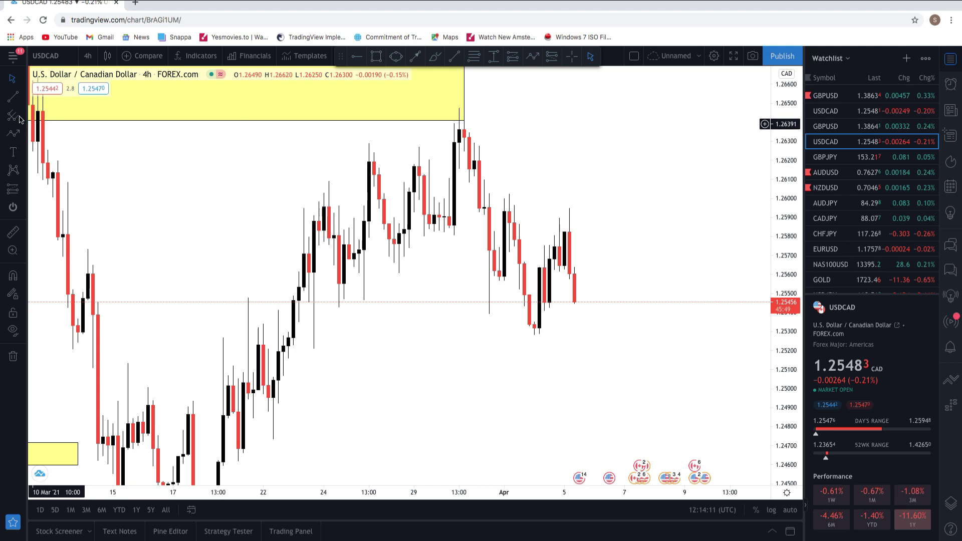
Draw a rectangle from about 09:00 on 31 March into 1 April, between about 1.2592 and 1.2610.
click(369, 59)
drag(484, 180, 520, 215)
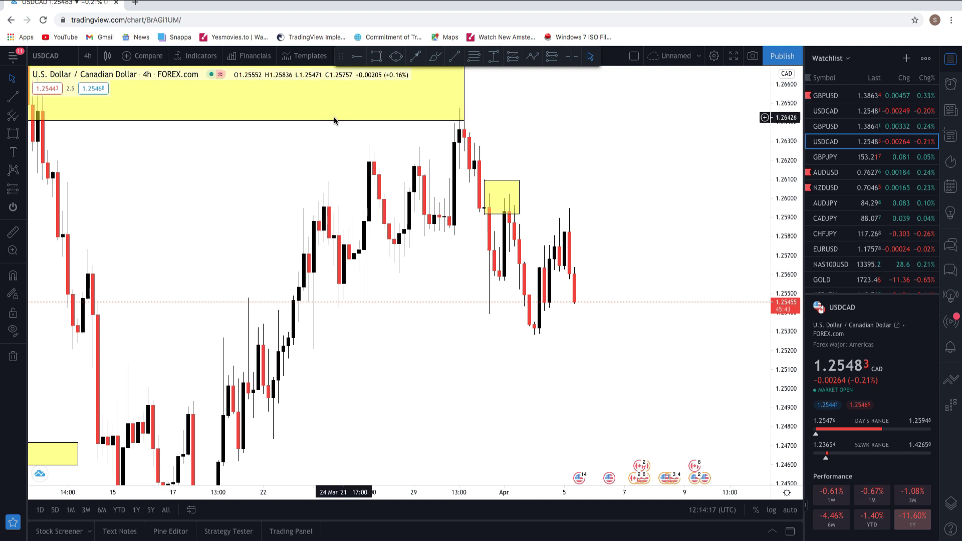
Switch the USDCAD chart to the 2-hour timeframe and review the price action around the 31 March rectangle.
click(89, 56)
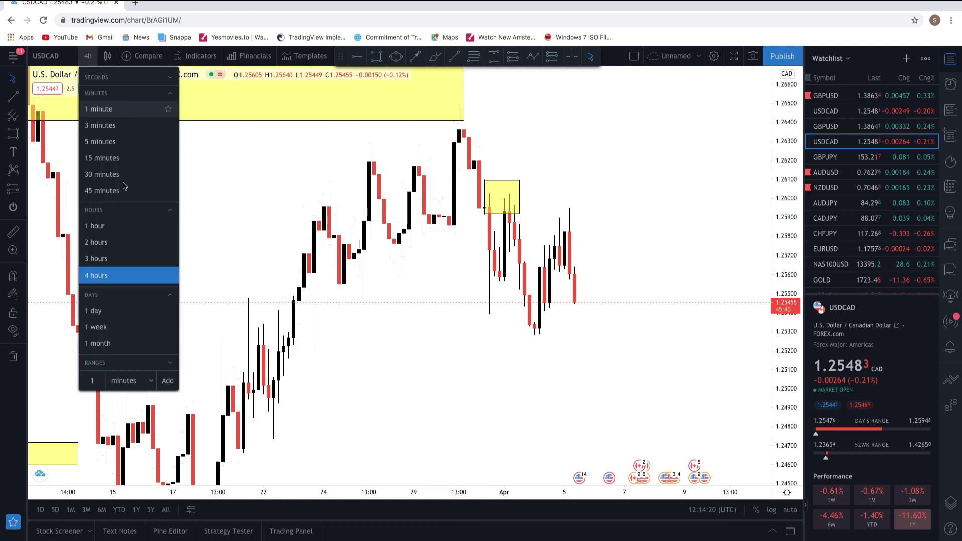
click(126, 243)
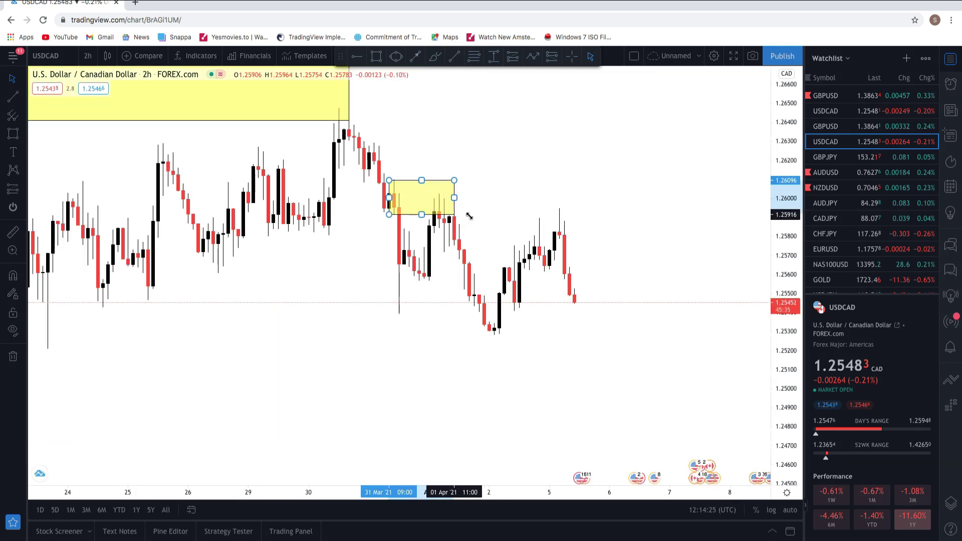
drag(376, 273, 457, 285)
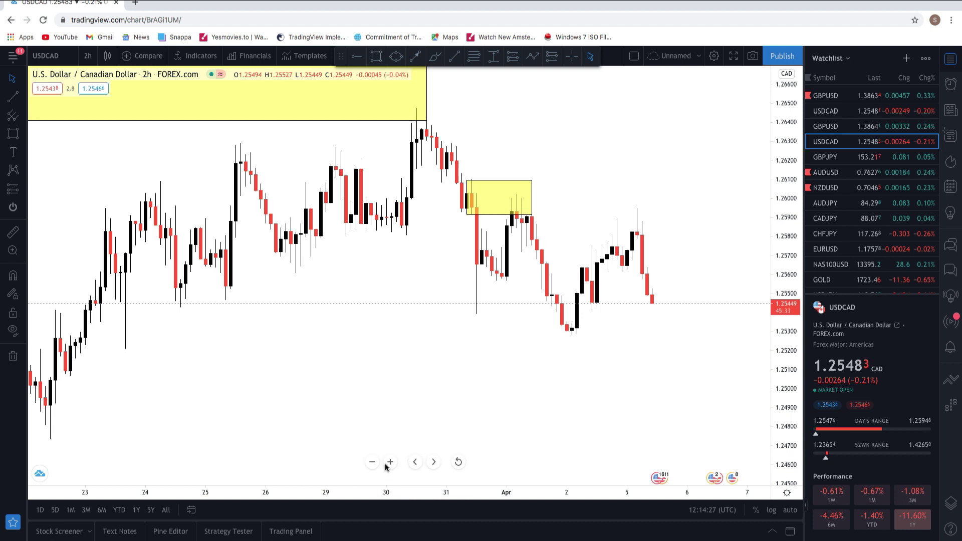
click(369, 461)
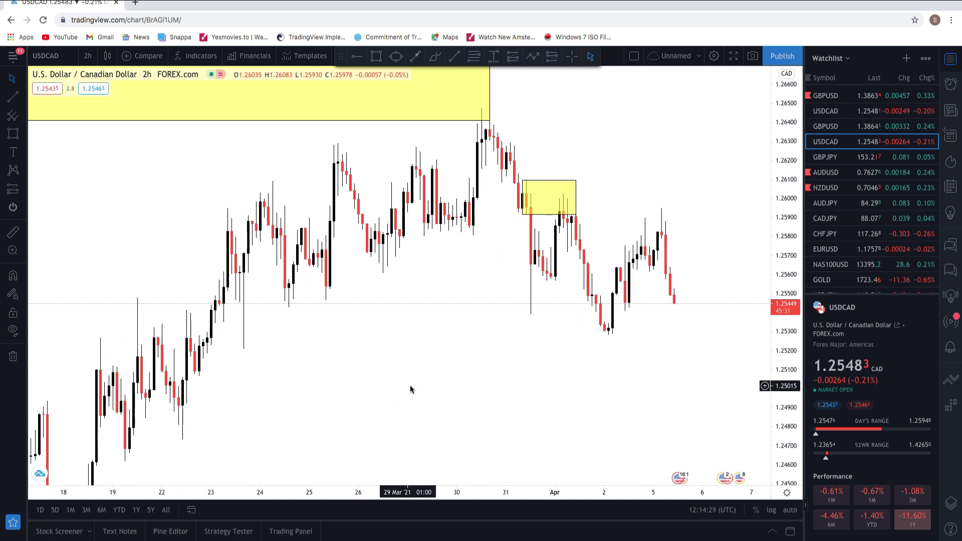
scroll(439, 362, right, 5)
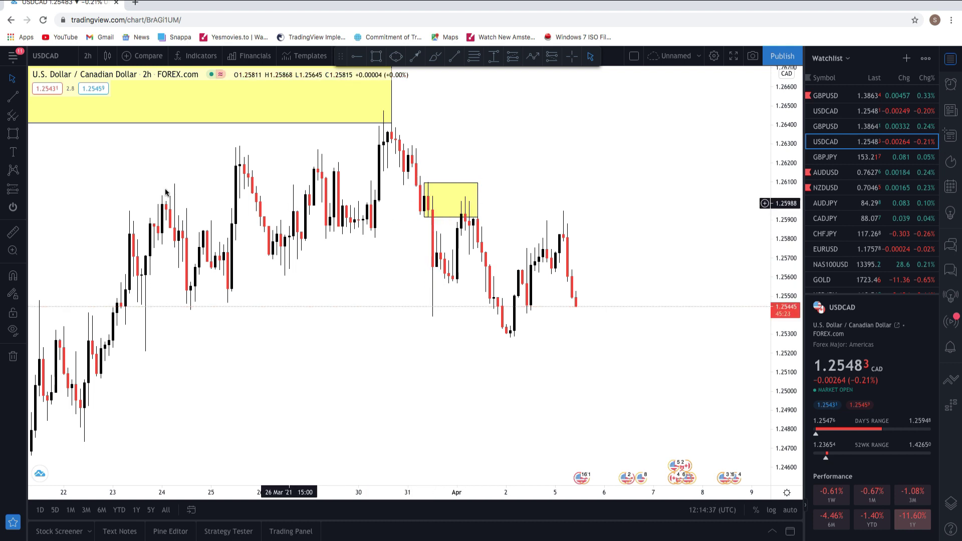
Brush a looping scribble near 1.2600 across the 31 March rectangle on the USDCAD chart.
click(433, 56)
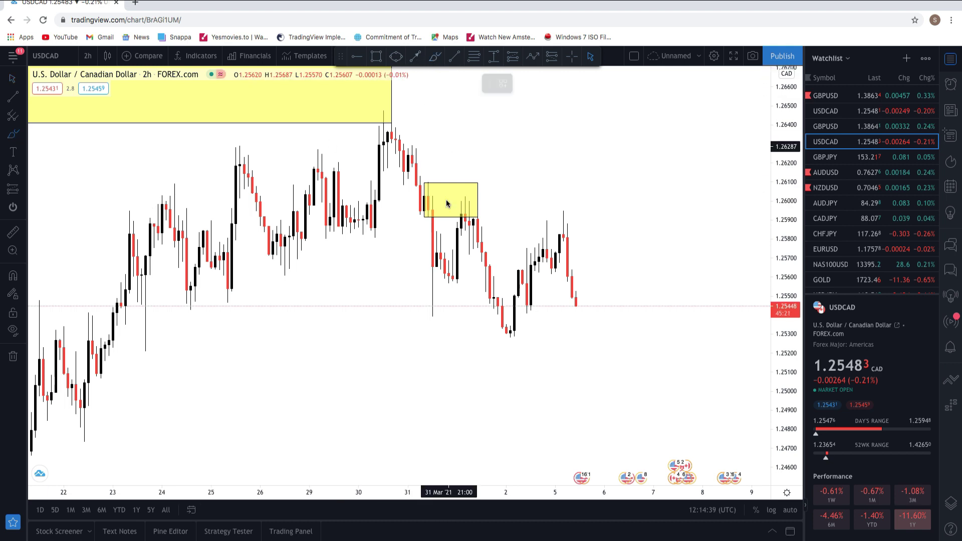
drag(437, 204, 441, 201)
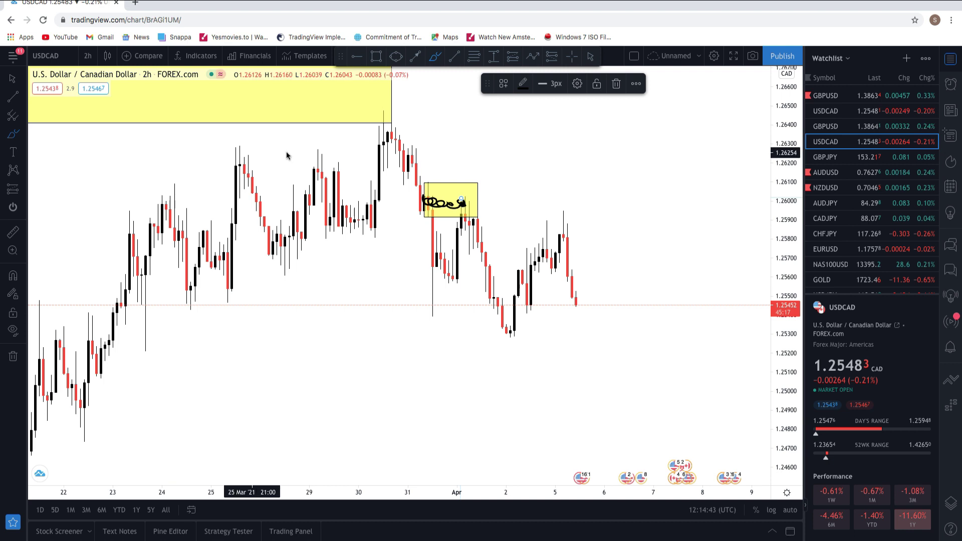
Switch to the OANDA USDCAD chart and examine the short position from 1 April against the 31 March zone.
click(876, 111)
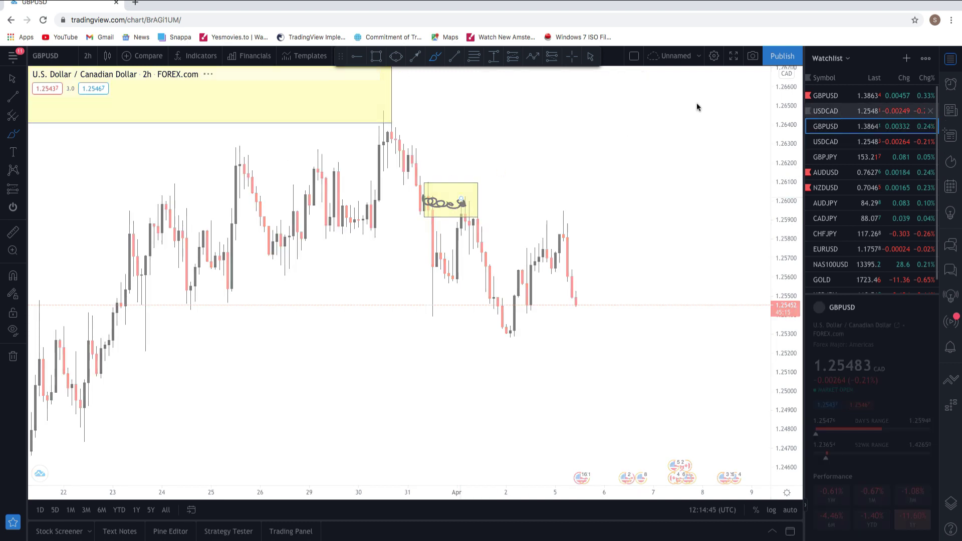
click(10, 79)
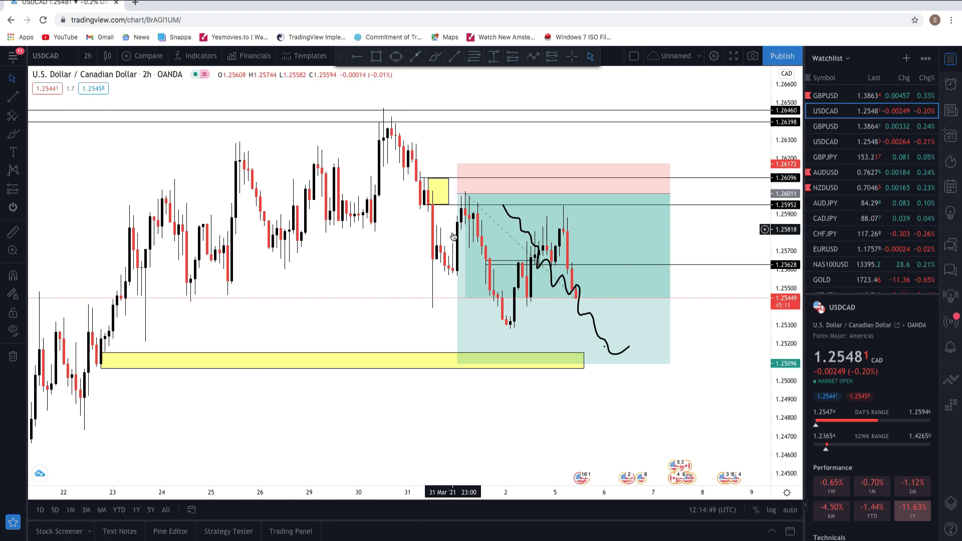
click(464, 202)
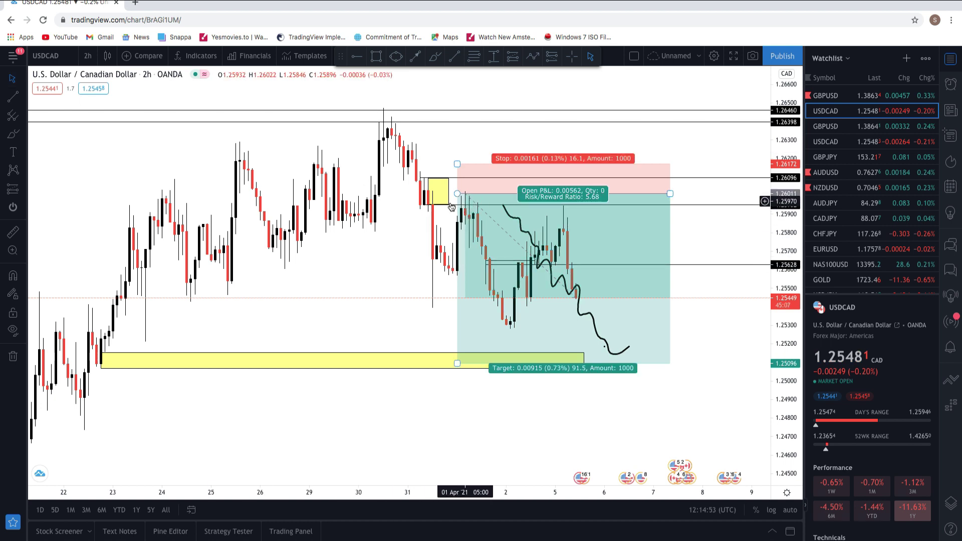
click(435, 239)
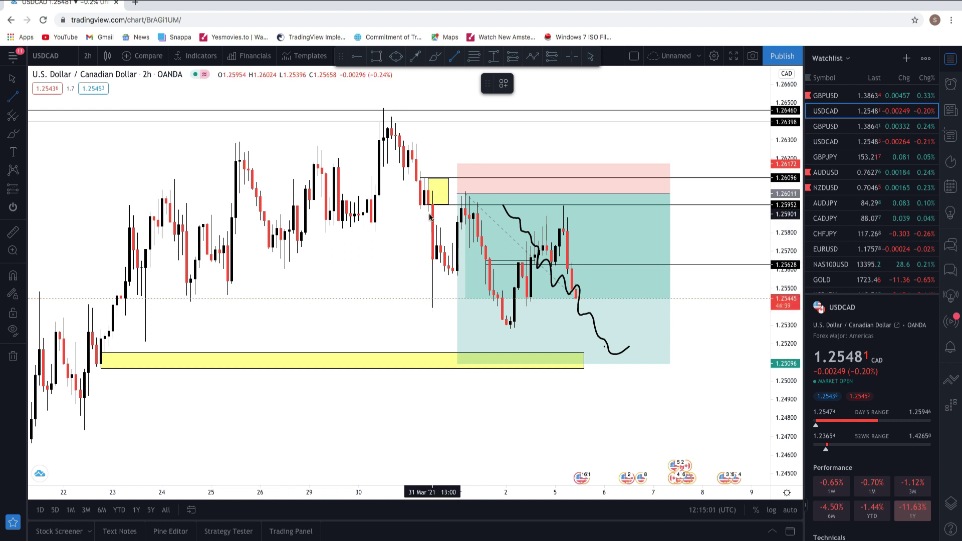
Mark the 31 March drop with three short trend lines near 1.2590, 1.2572 and 1.2555.
drag(424, 216, 440, 214)
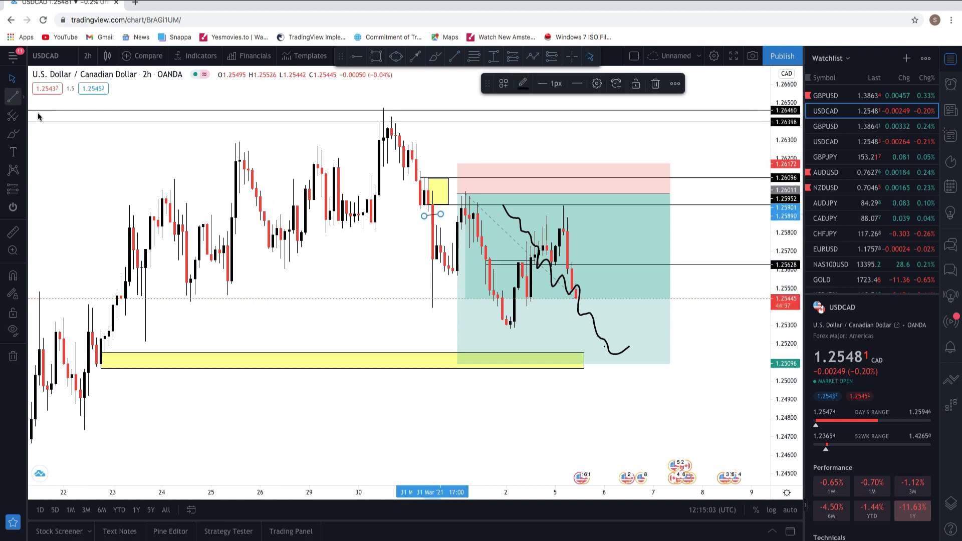
click(13, 96)
click(441, 245)
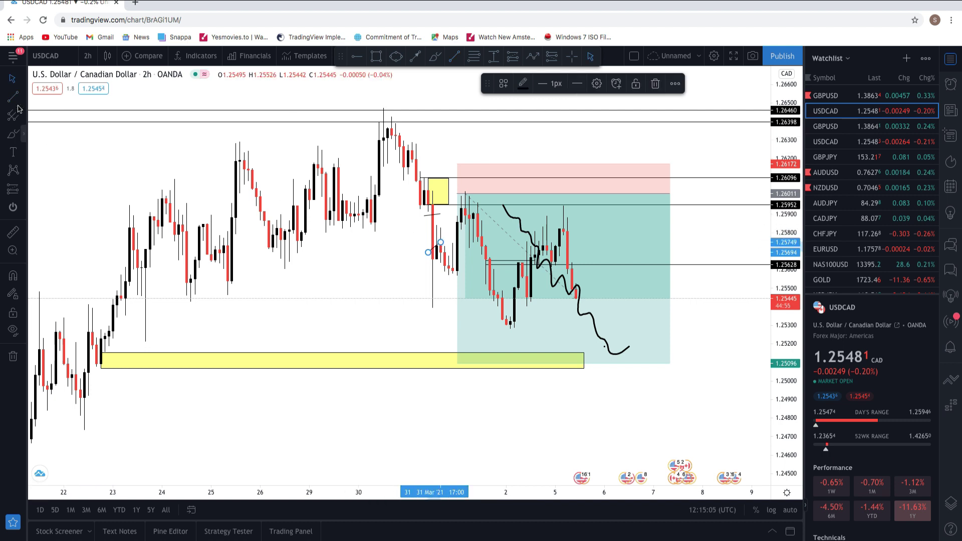
click(439, 276)
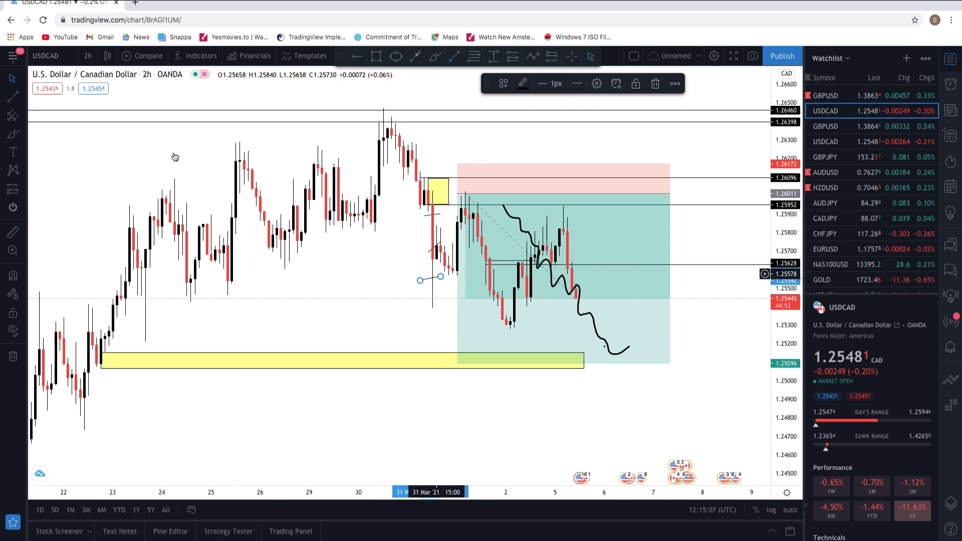
Brush a small circle around the tip of the 31 March candle's lower wick.
click(13, 133)
drag(424, 301, 429, 311)
click(15, 81)
Examine the short position's entry, stop and target against the price action after the 31 March drop.
drag(341, 256, 311, 254)
drag(796, 344, 789, 282)
drag(716, 270, 703, 276)
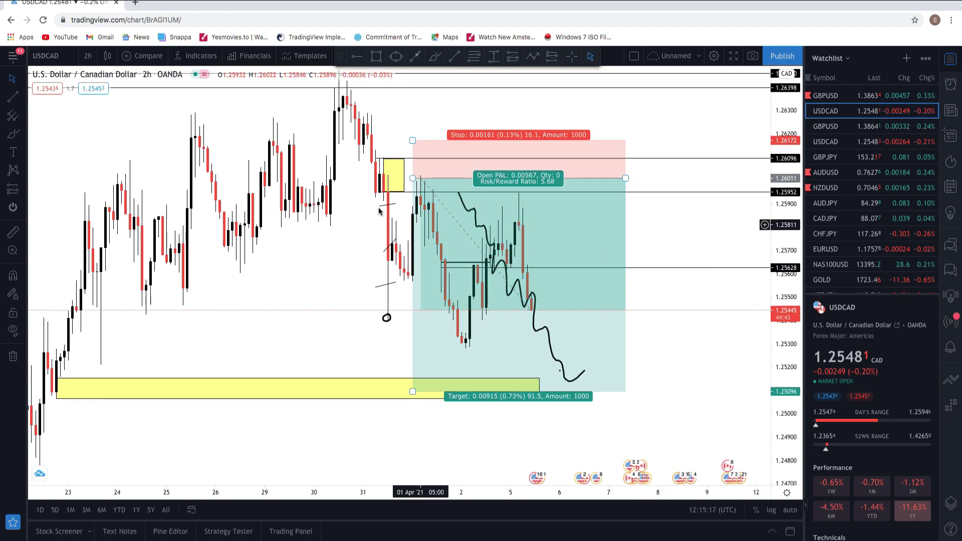
click(353, 205)
click(426, 207)
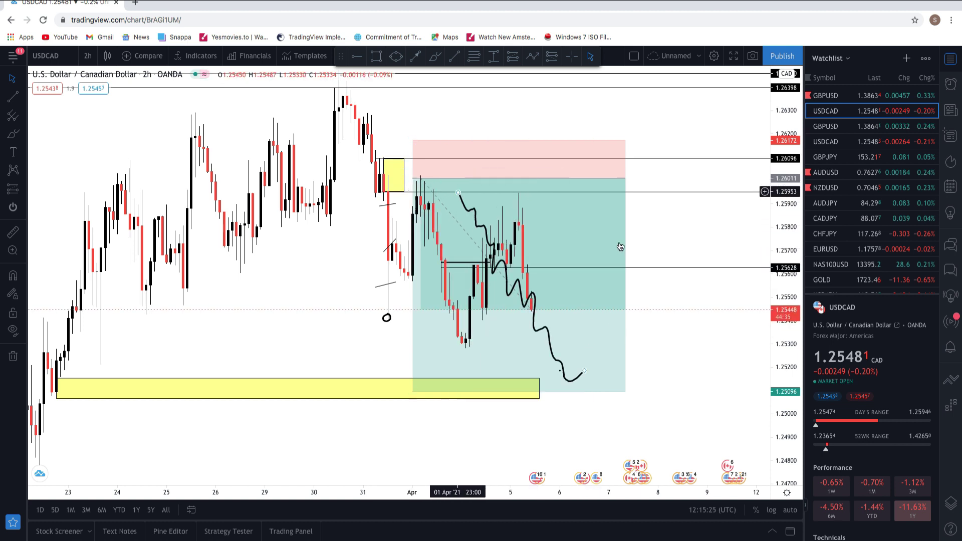
mouse_move(669, 267)
mouse_down()
mouse_move(650, 269)
mouse_move(672, 281)
mouse_up()
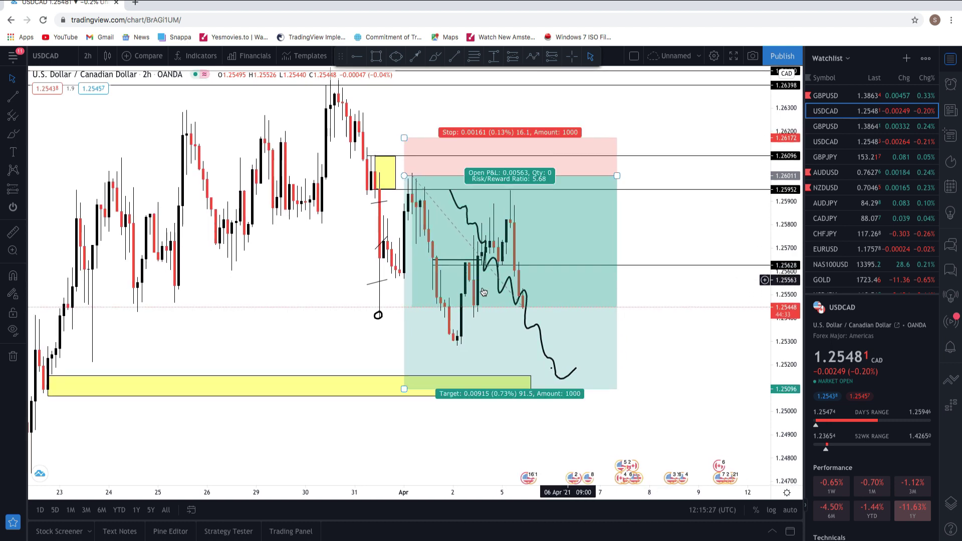
drag(257, 241, 220, 256)
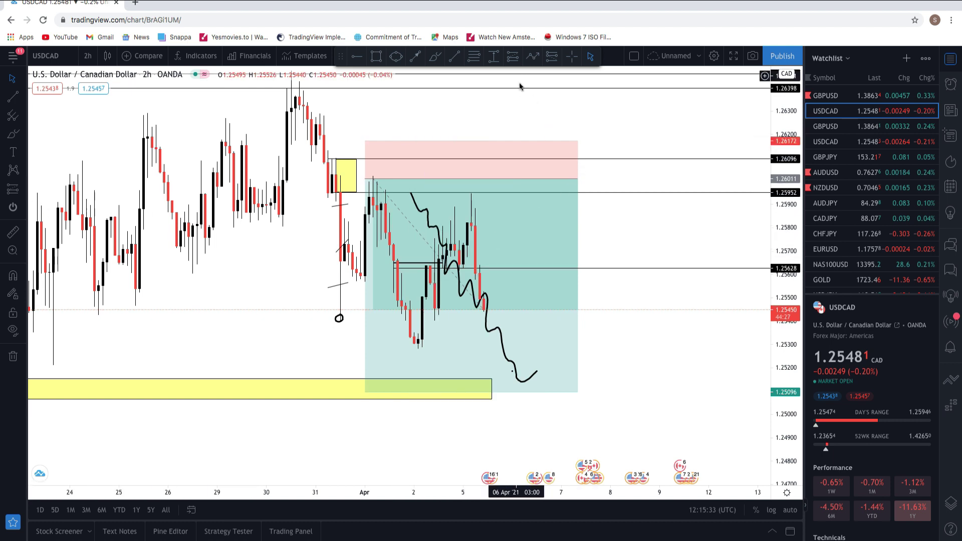
Measure the price range from the short position's entry down to the current price, and discard the measurement.
click(496, 62)
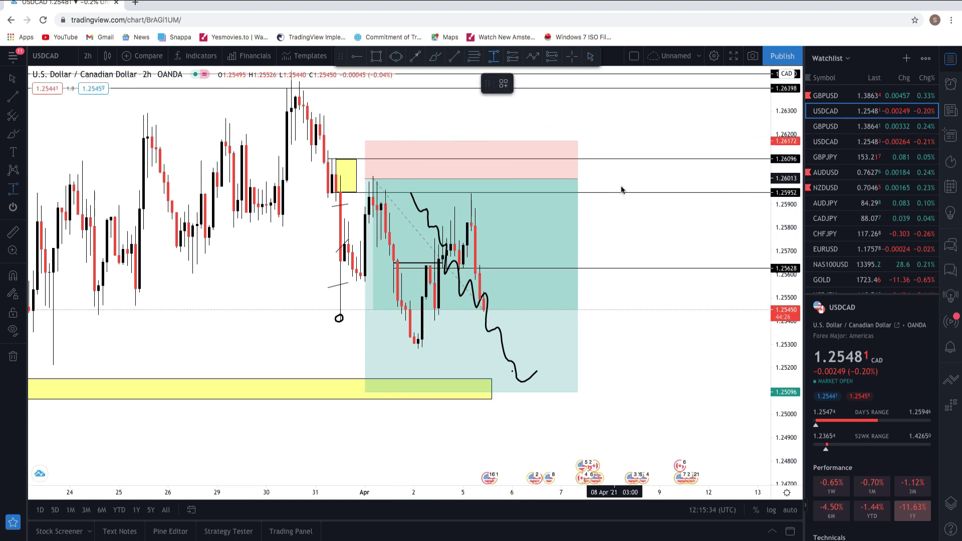
click(581, 183)
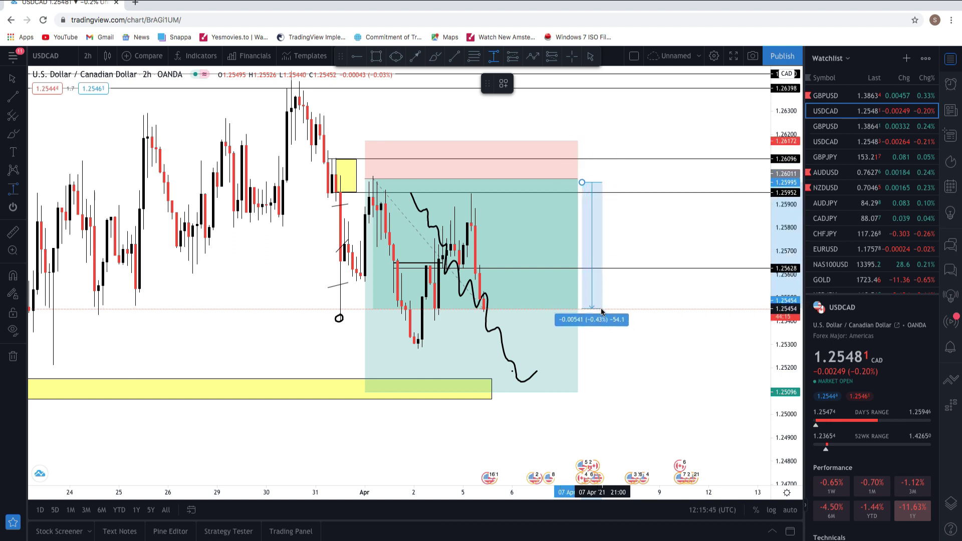
key(Escape)
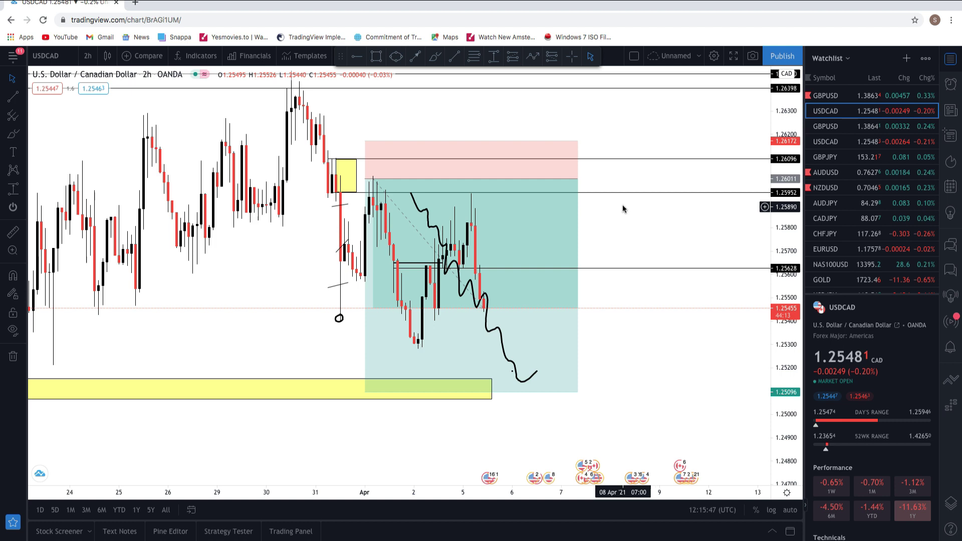
Switch to the FXCM GBPUSD chart and place a price range from the long position's entry up to near its target.
key(Up)
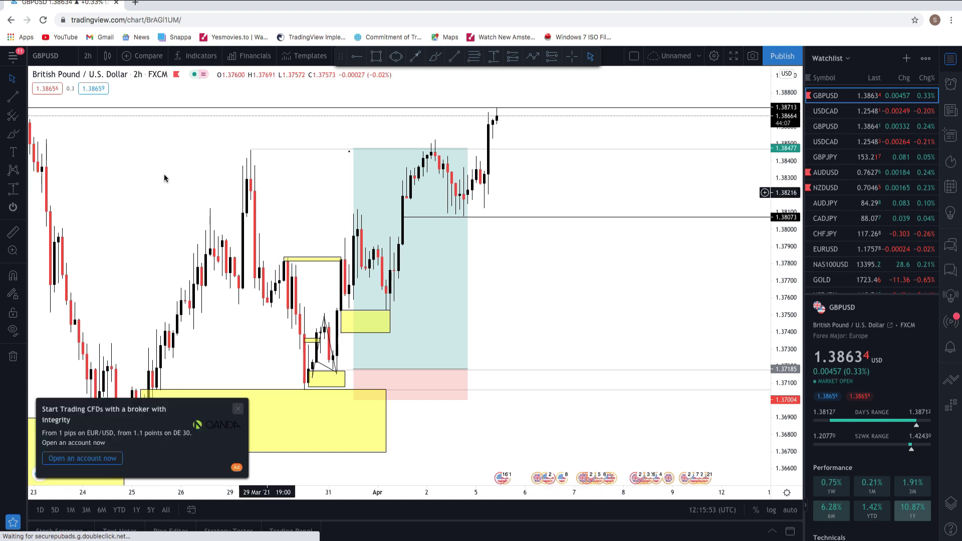
click(13, 189)
shift+click(480, 370)
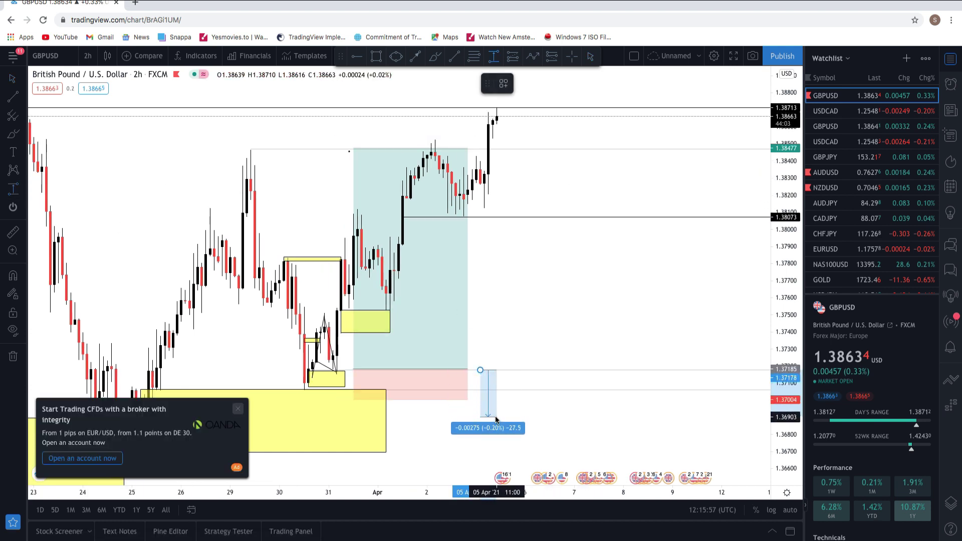
click(500, 151)
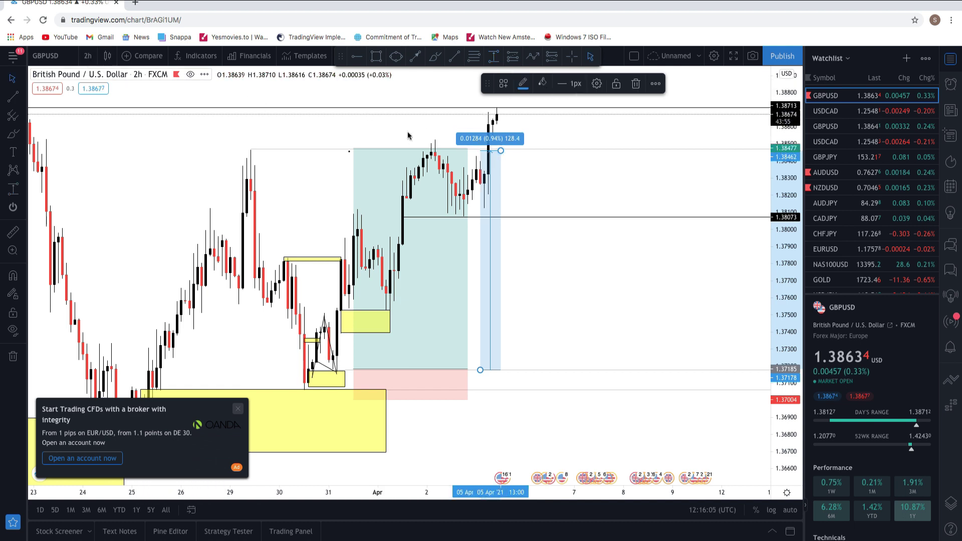
click(571, 173)
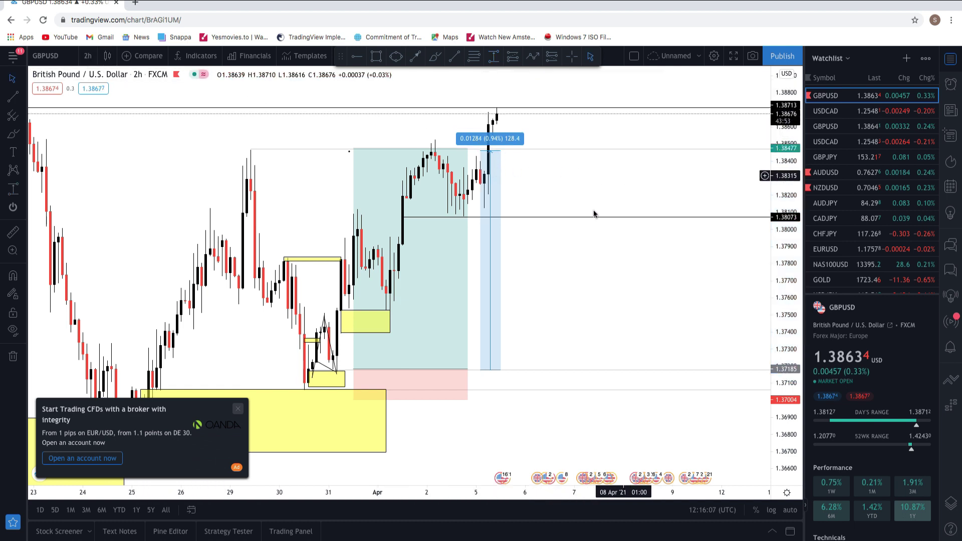
Dismiss the advertisement and upgrade offer, and return to the FOREX.com USDCAD chart.
click(237, 408)
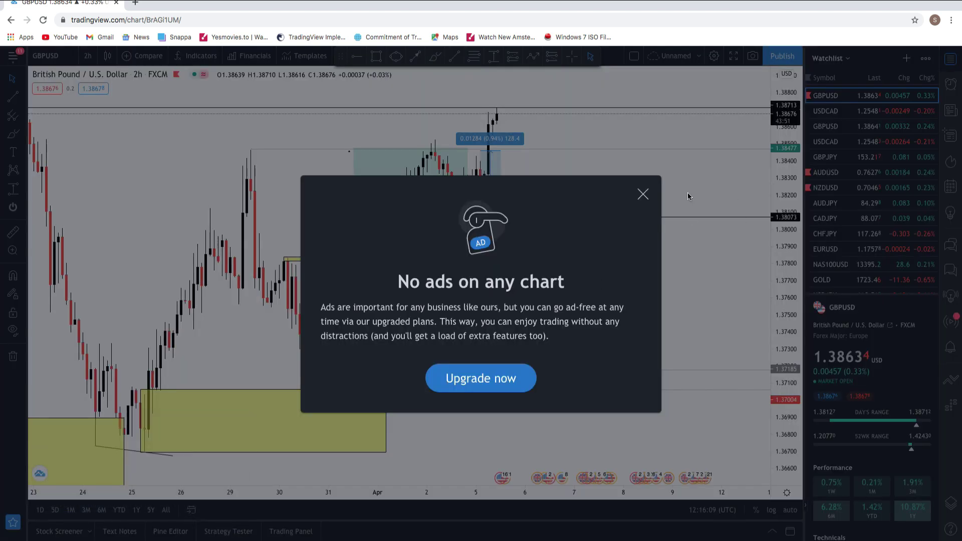
click(642, 194)
click(829, 142)
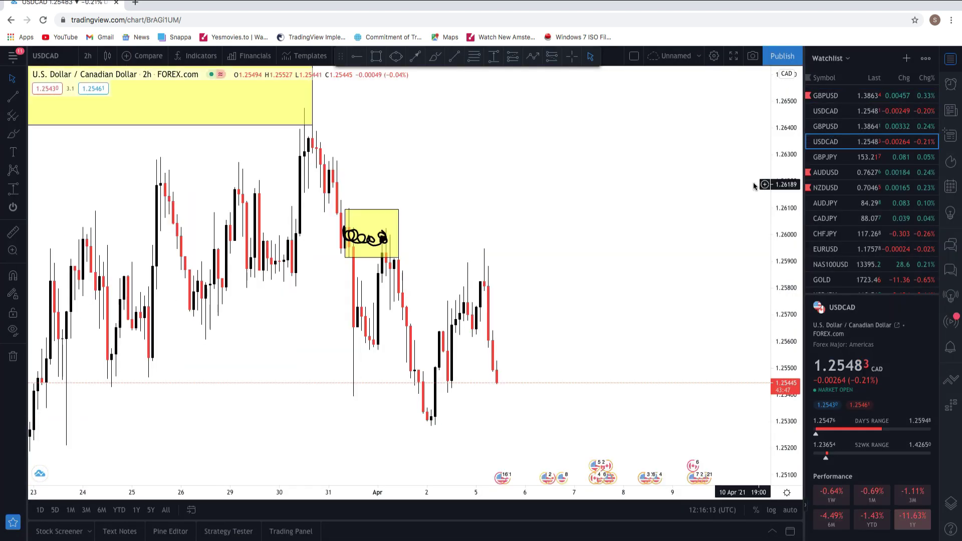
Brush a level near 1.2546 from the 25 March low to 31 March, and trace the rise into the rectangle and fall to 2 April.
drag(583, 169, 668, 133)
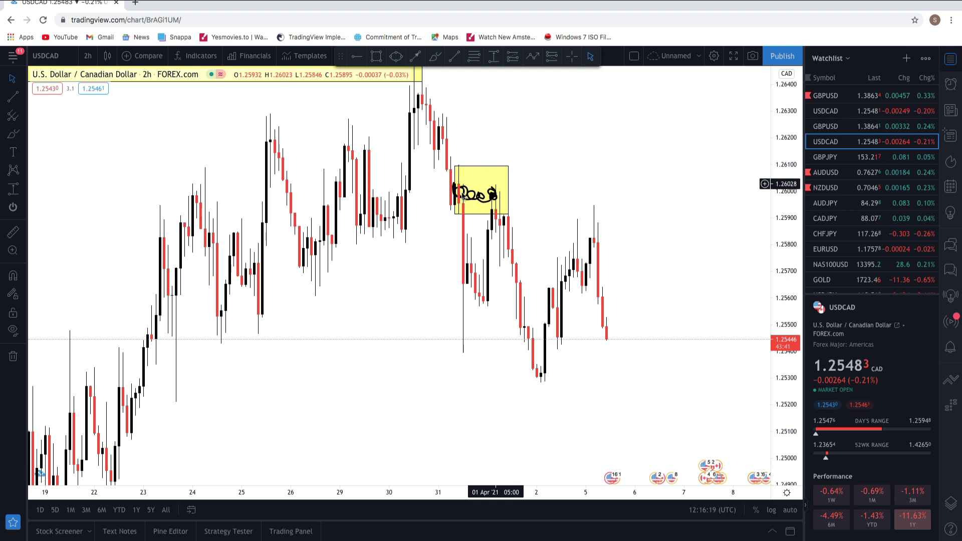
drag(420, 231, 436, 223)
click(13, 134)
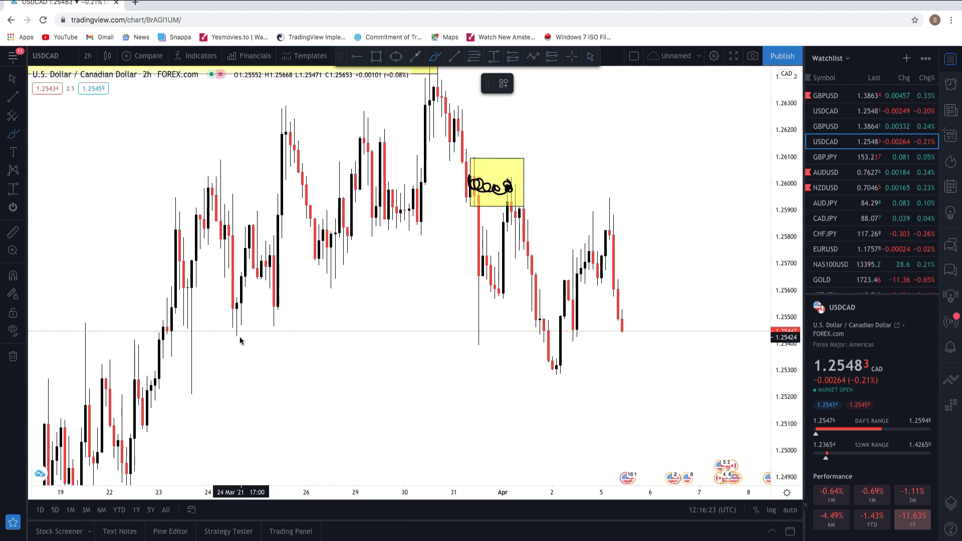
click(274, 326)
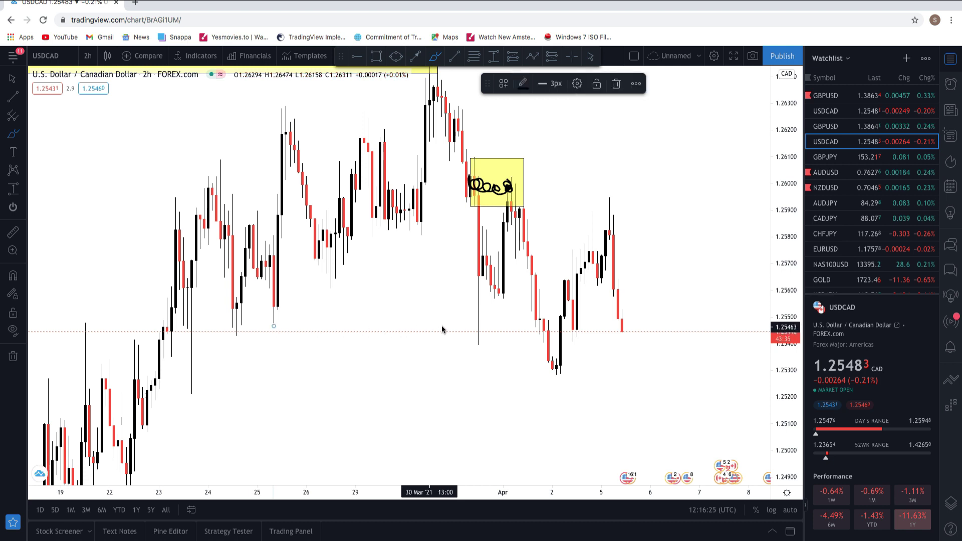
mouse_move(313, 329)
mouse_down()
mouse_move(478, 325)
mouse_move(488, 279)
mouse_up()
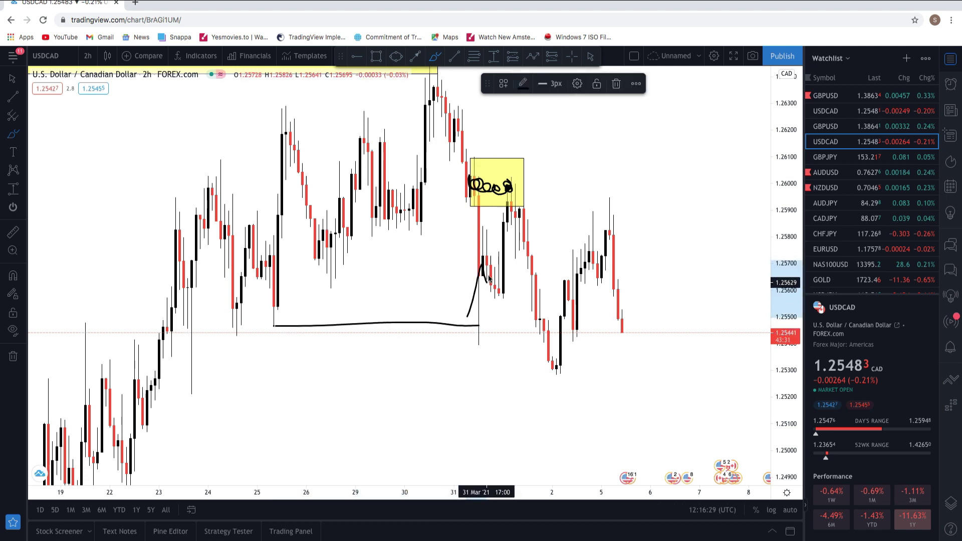
drag(521, 195, 560, 367)
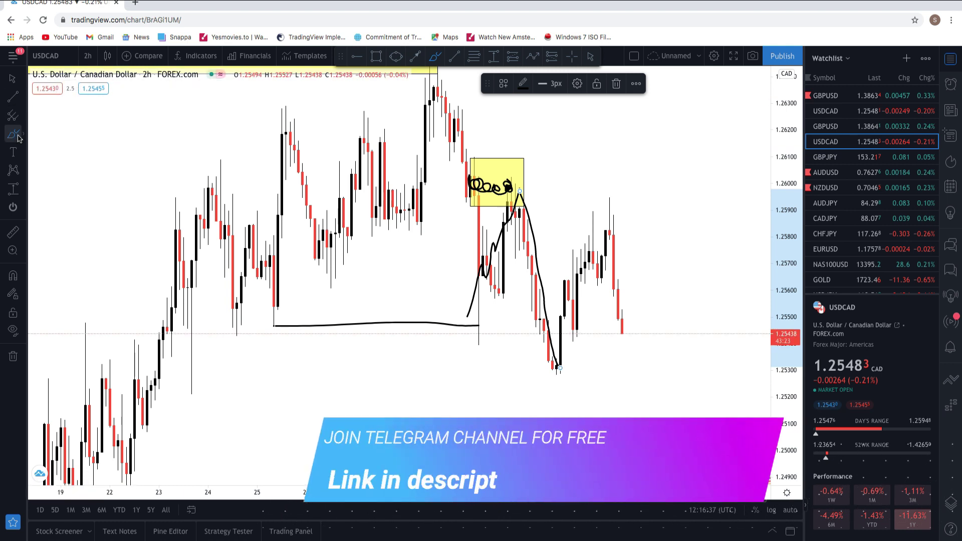
Step the USDCAD chart down through the 1-hour to the 30-minute timeframe, removing all drawings.
click(87, 56)
click(115, 226)
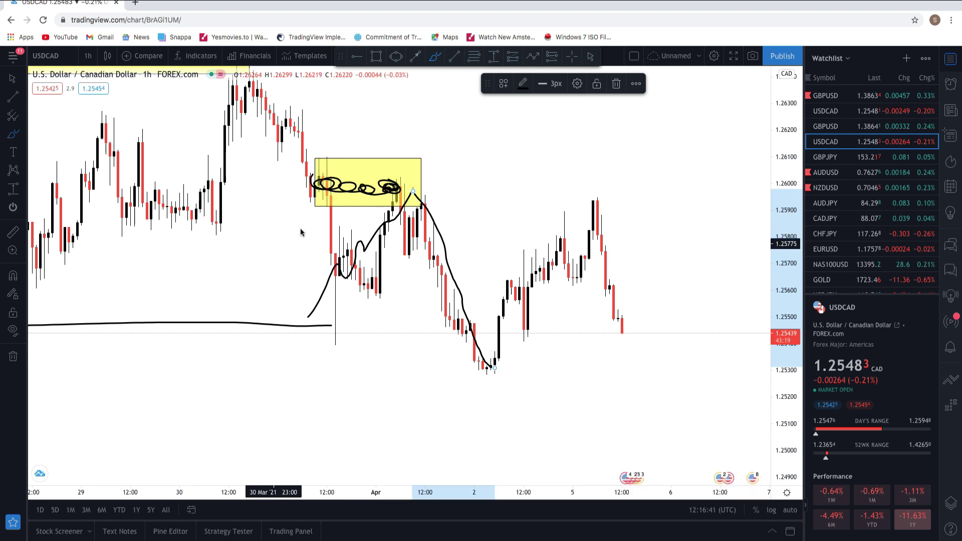
click(14, 356)
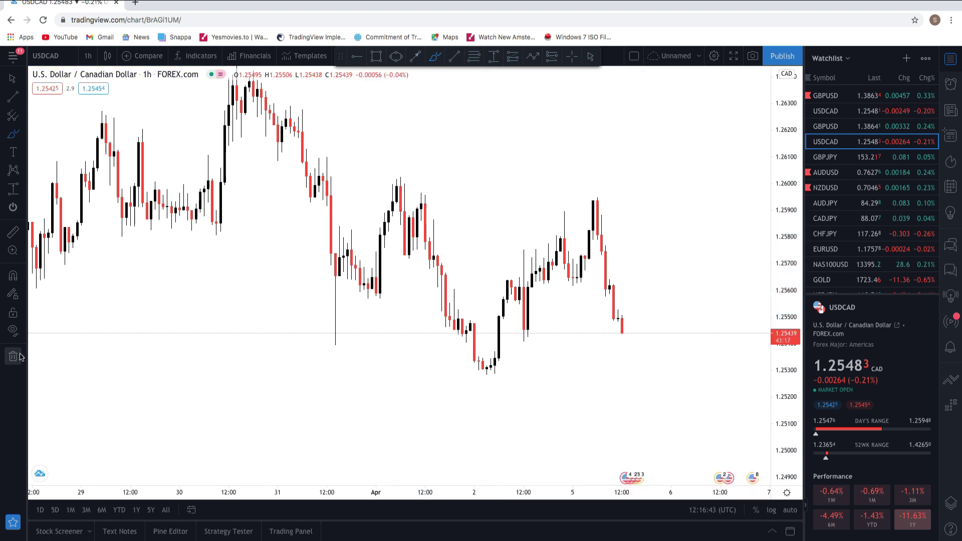
click(86, 56)
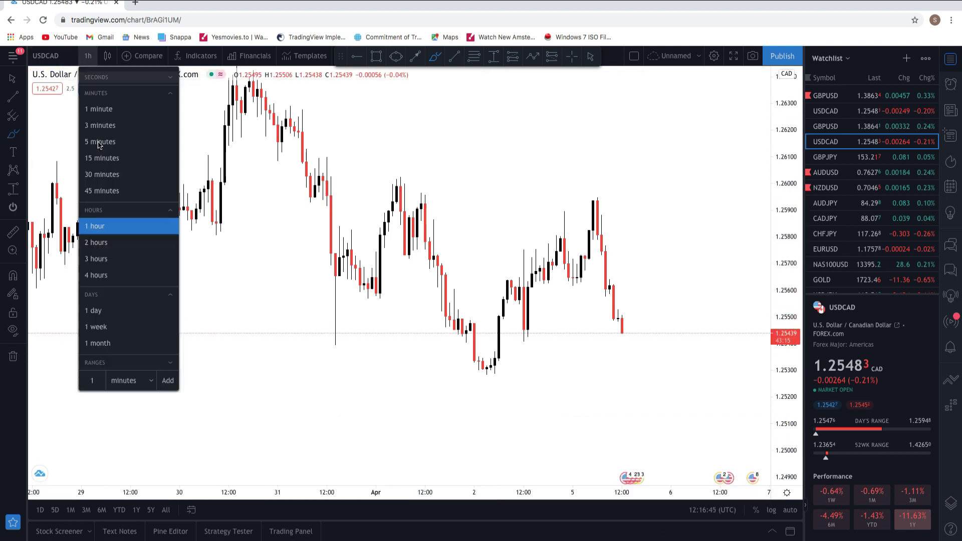
click(103, 178)
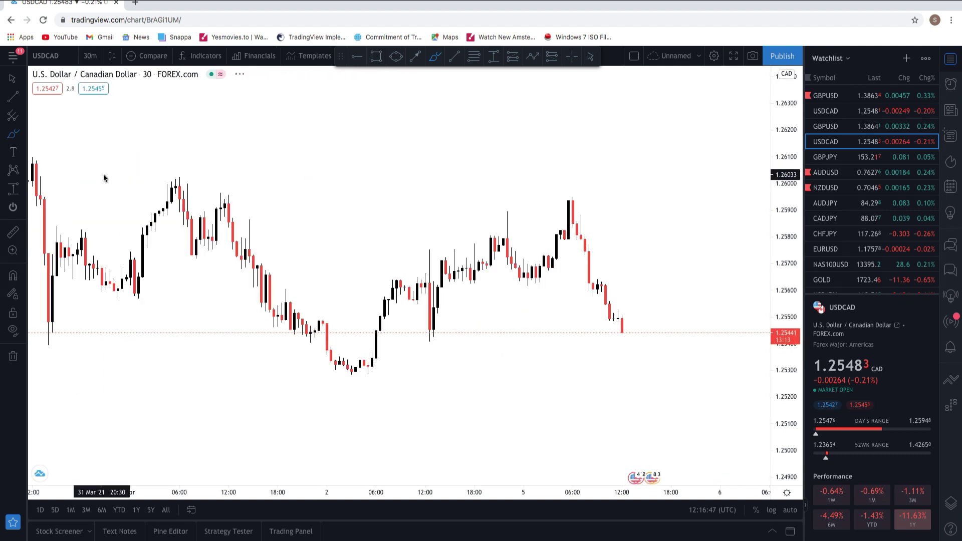
click(108, 258)
click(339, 258)
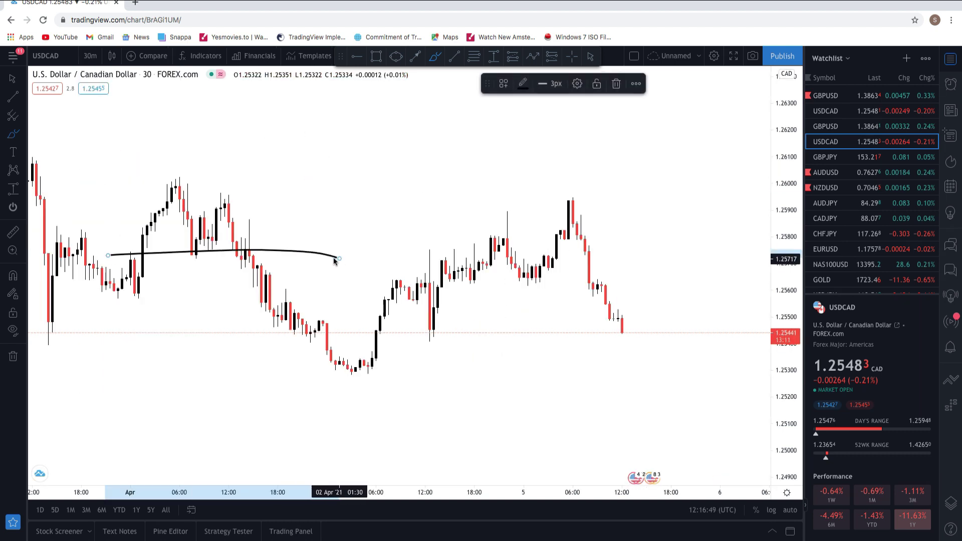
click(611, 85)
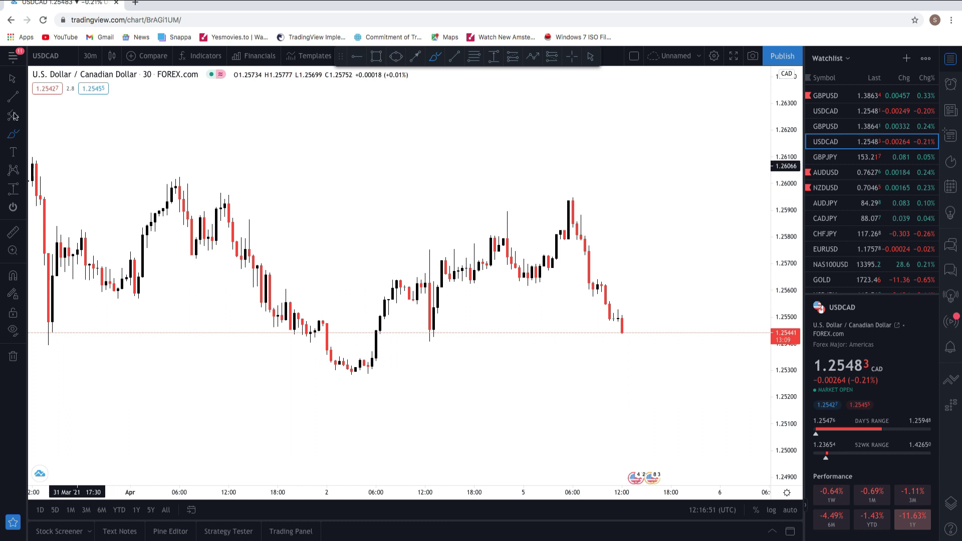
Draw a rectangle from 31 March 12:00 to 1 April 06:00, spanning about 1.2598 to 1.2609 on the USDCAD chart.
drag(155, 240, 353, 245)
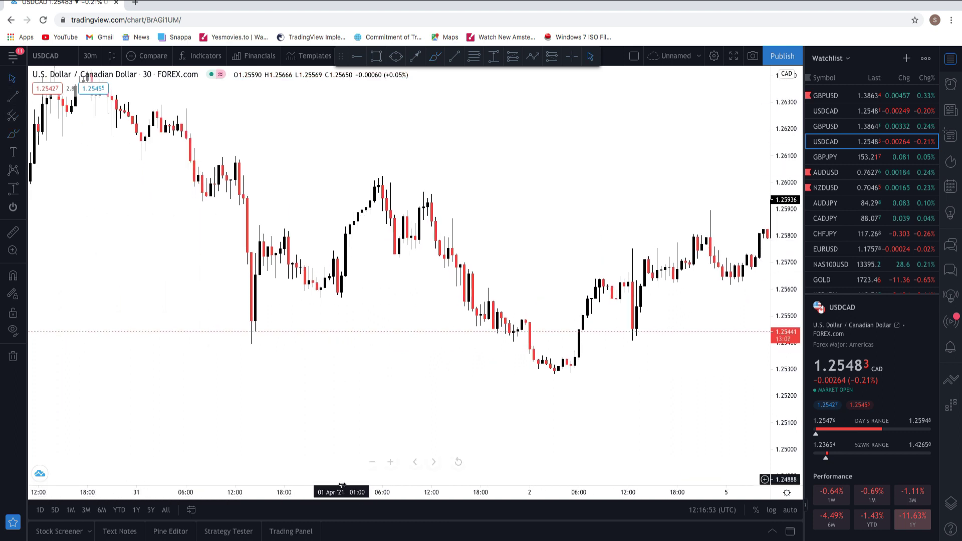
click(372, 462)
drag(193, 262, 129, 237)
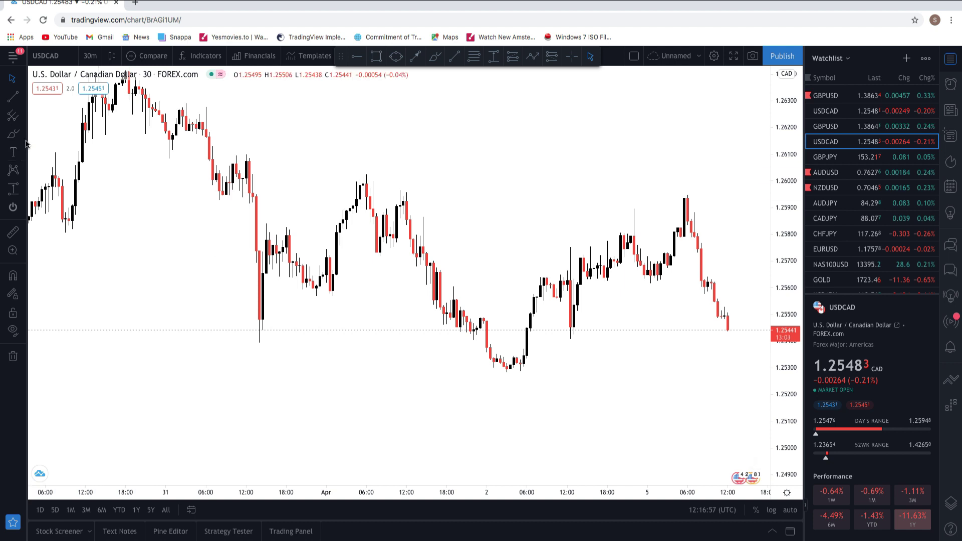
click(24, 139)
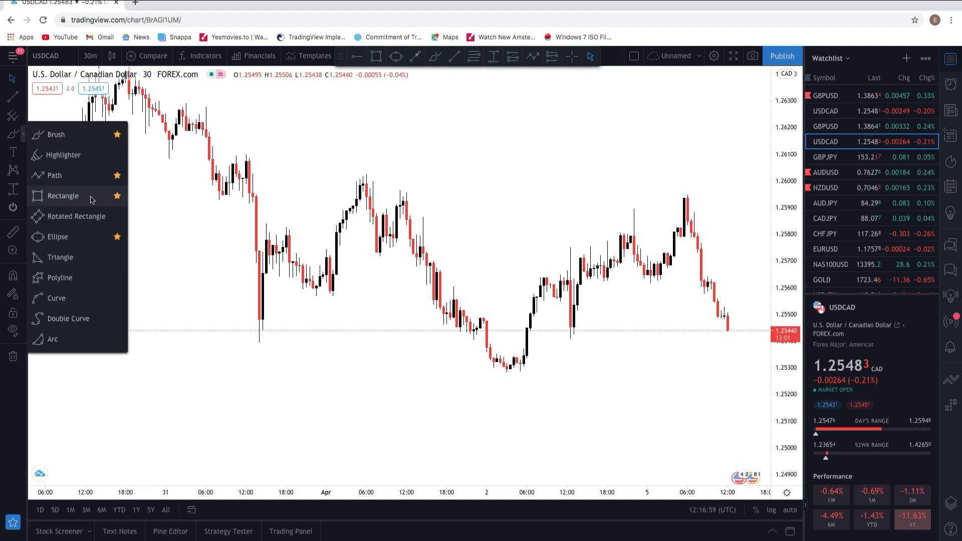
click(50, 197)
drag(246, 159, 360, 188)
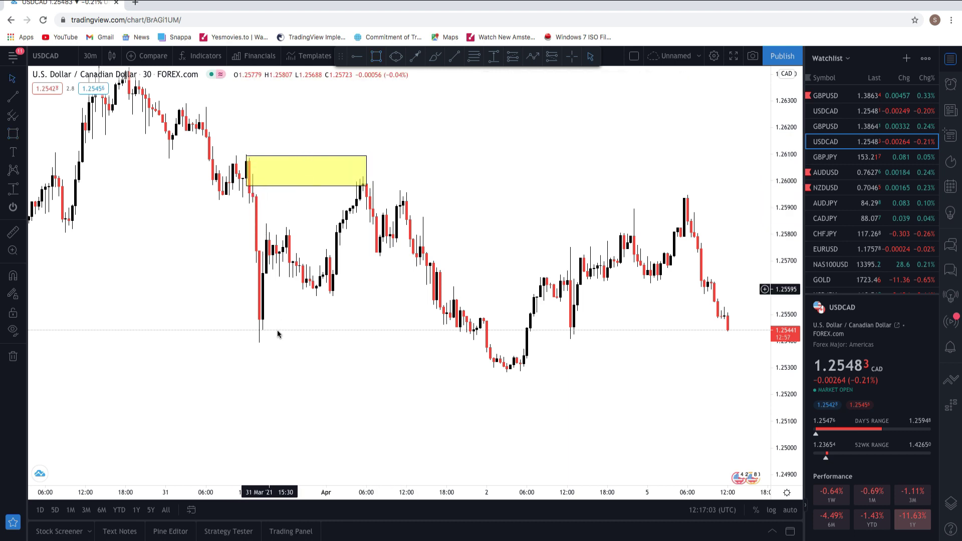
Place a short position at the rectangle's 1 April edge with entry about 1.2600, stop about 1.2613 and target about 1.2529.
scroll(301, 266, right, 3)
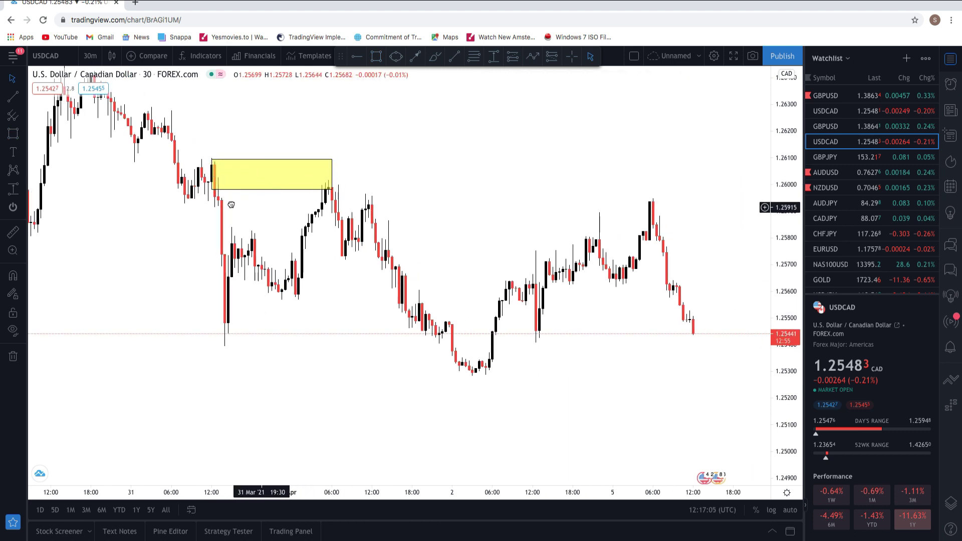
scroll(355, 358, right, 3)
click(372, 465)
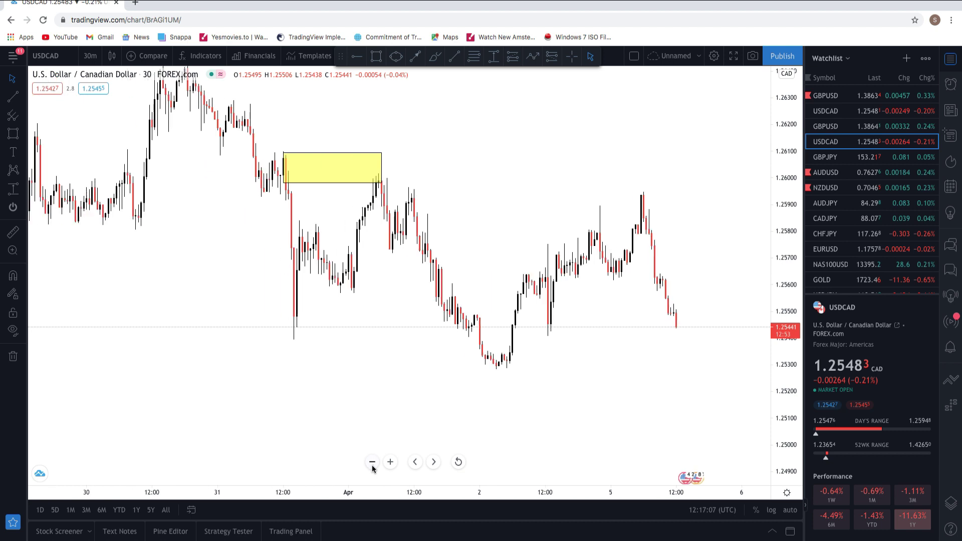
scroll(376, 395, right, 3)
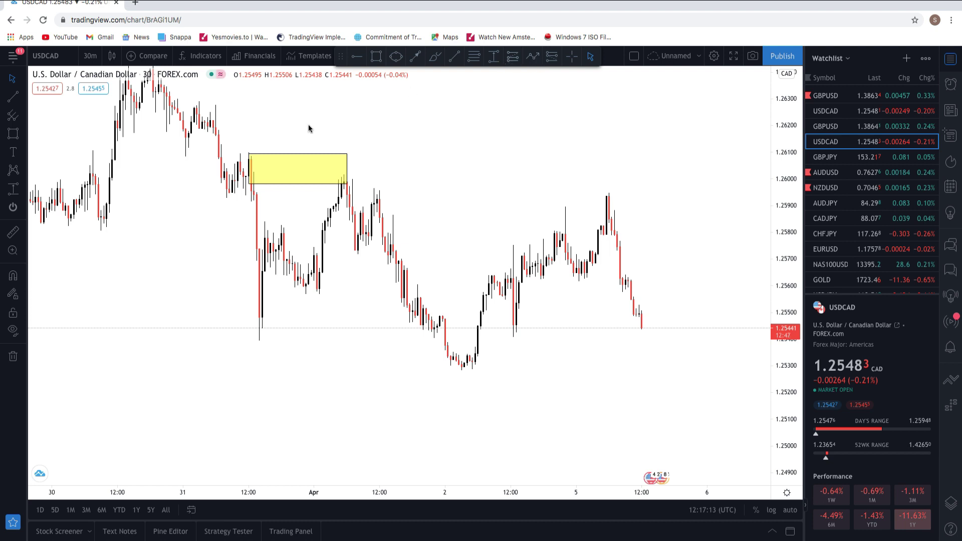
click(22, 193)
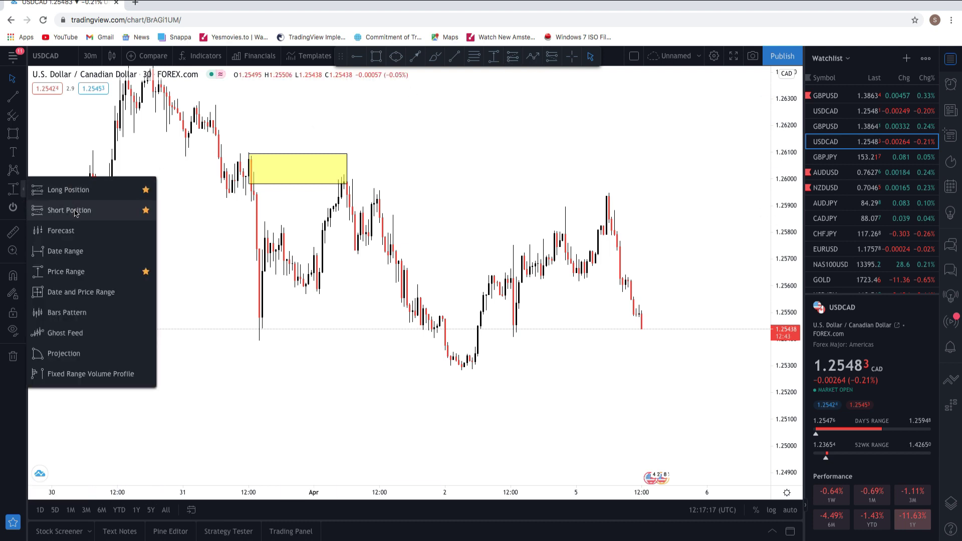
click(74, 213)
click(374, 195)
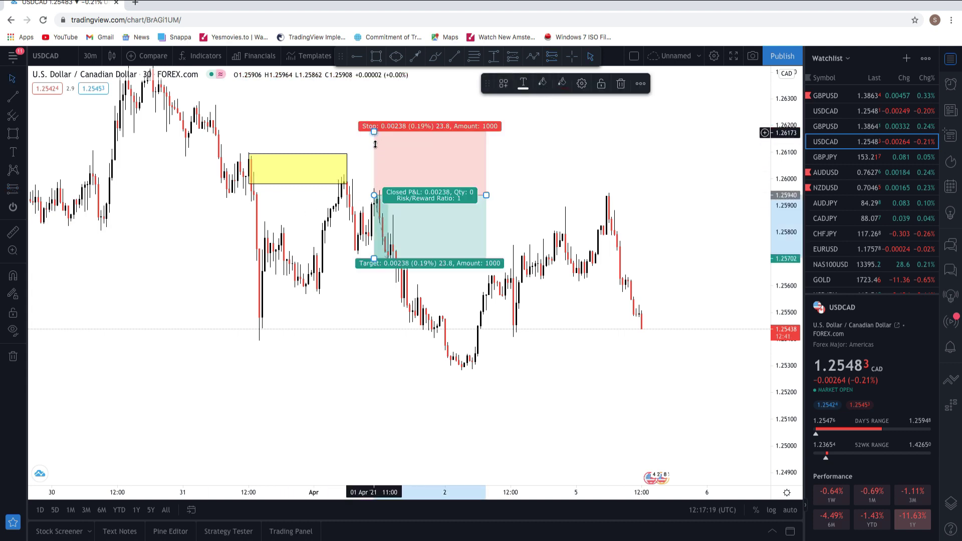
drag(374, 133, 373, 161)
drag(399, 191, 372, 175)
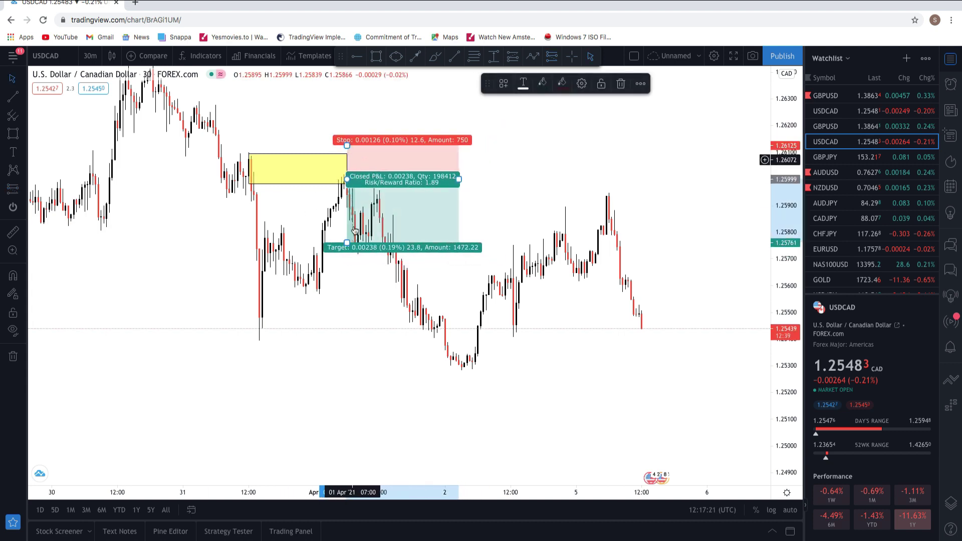
drag(348, 265, 346, 382)
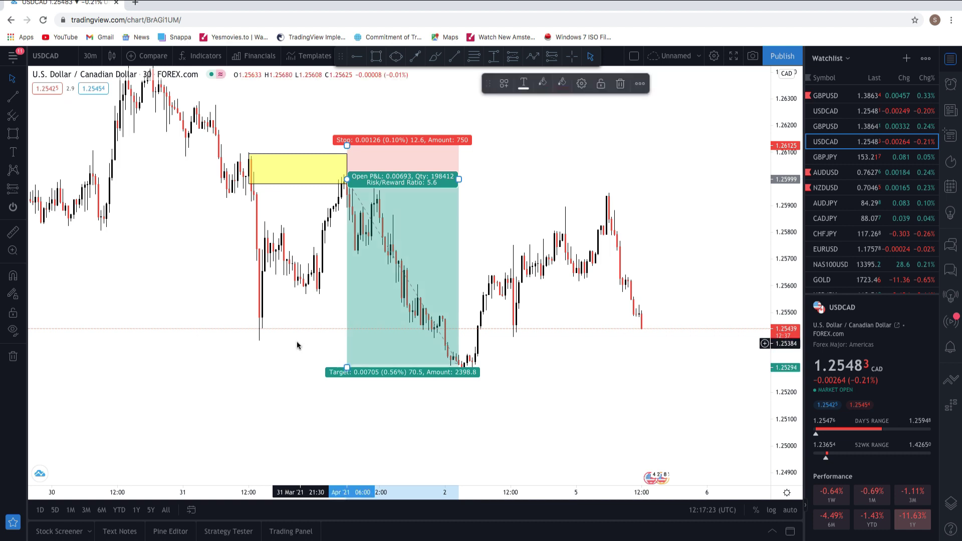
click(300, 314)
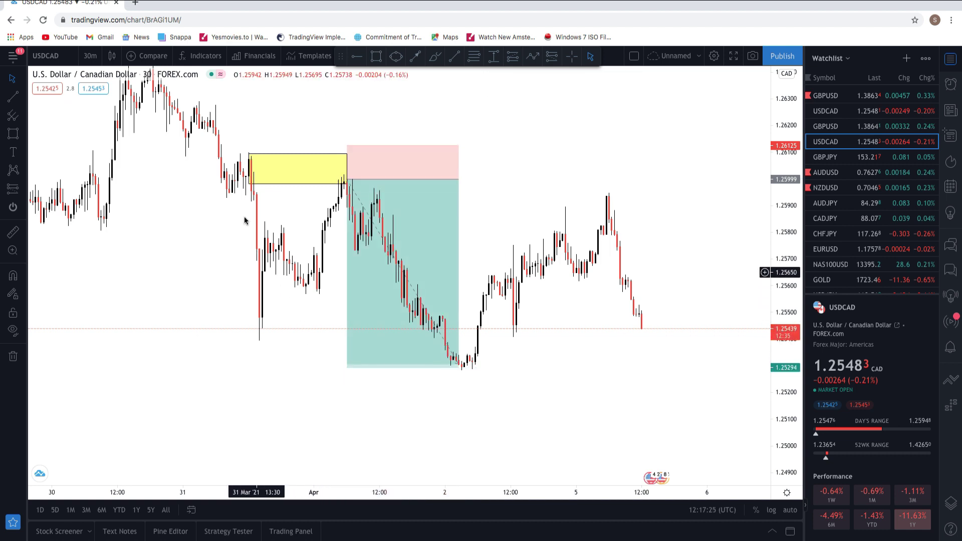
Add a horizontal line at about 1.2601 through the yellow rectangle, near the short position's entry.
click(493, 56)
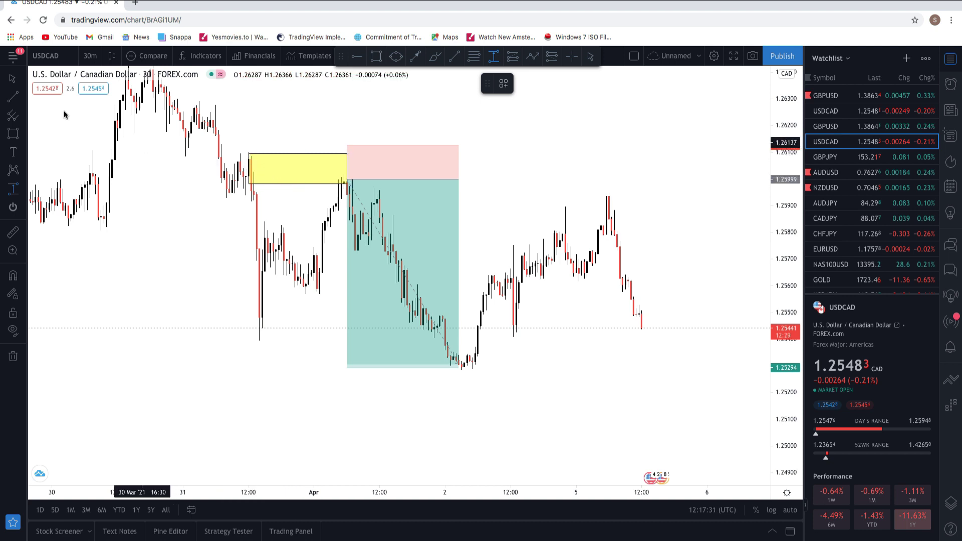
click(25, 100)
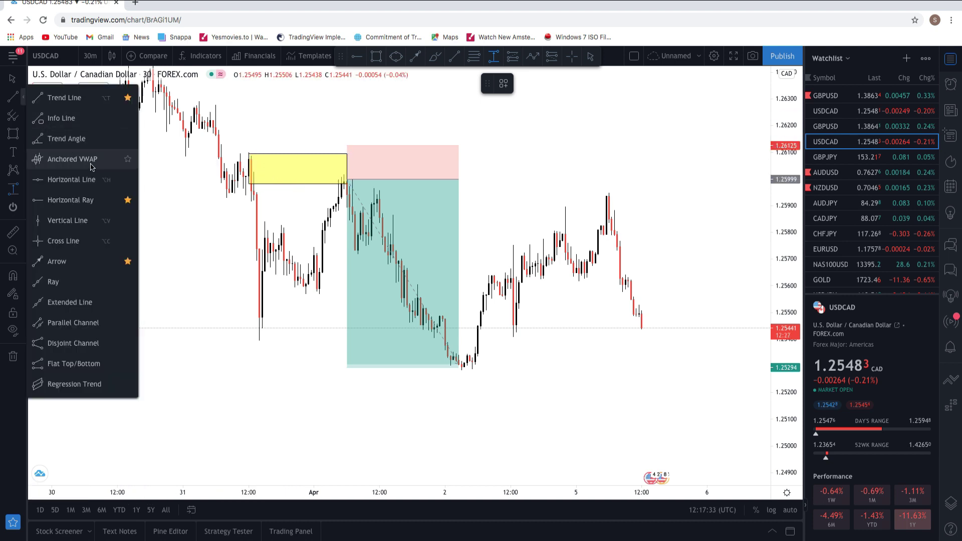
click(75, 185)
click(253, 177)
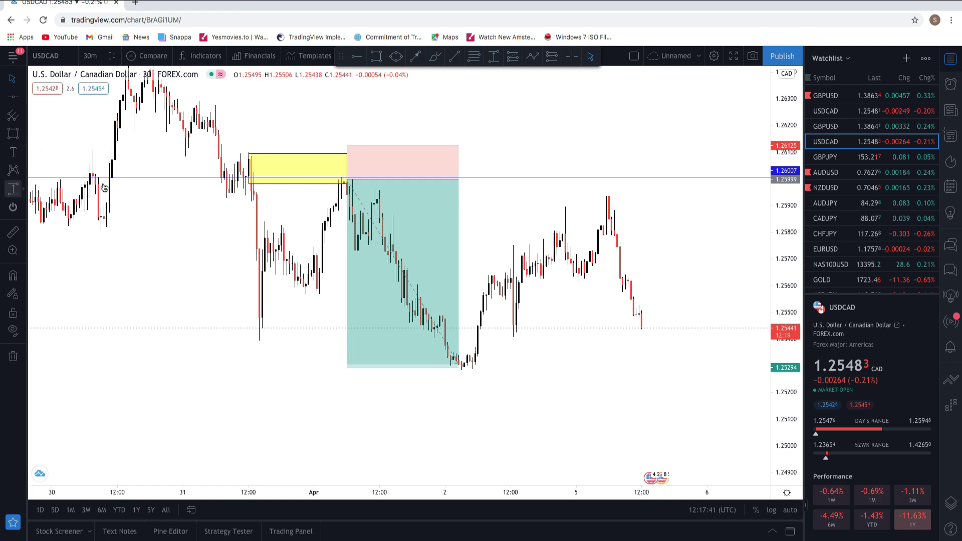
Place a price range beside the short position from its entry level down to the 2 April low near 1.2529.
click(474, 178)
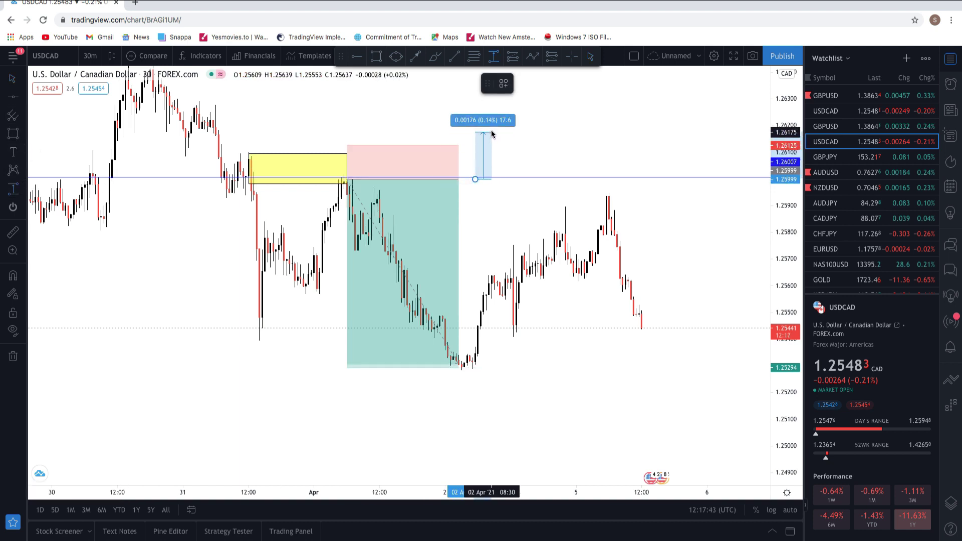
click(488, 370)
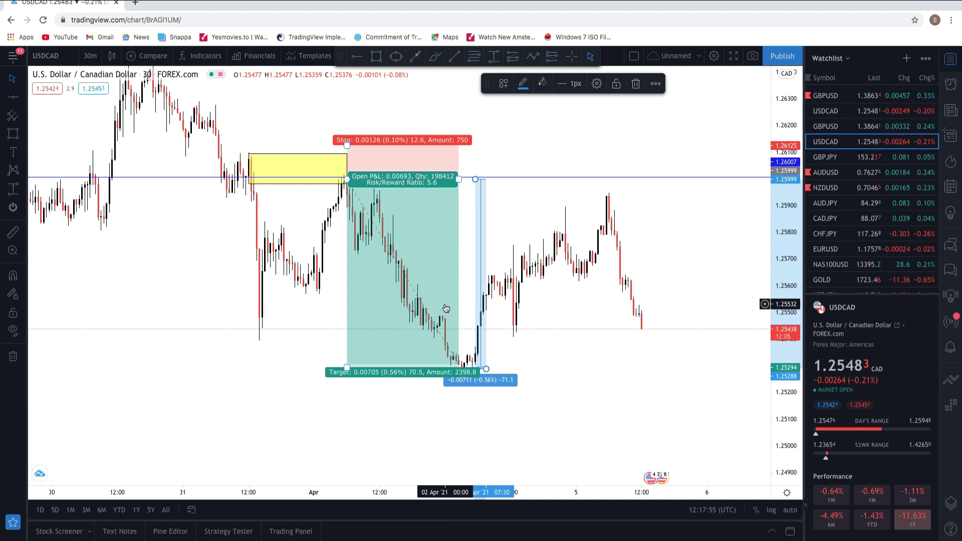
click(525, 233)
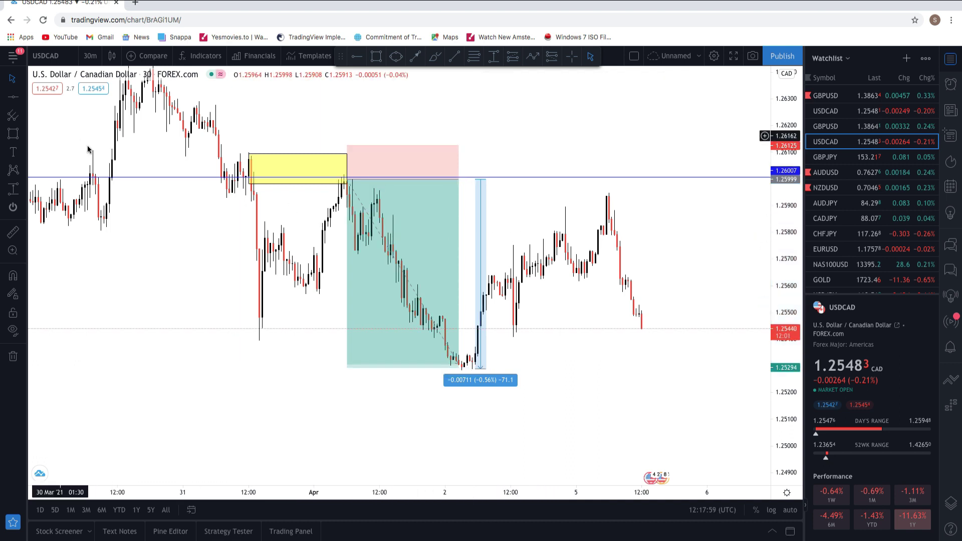
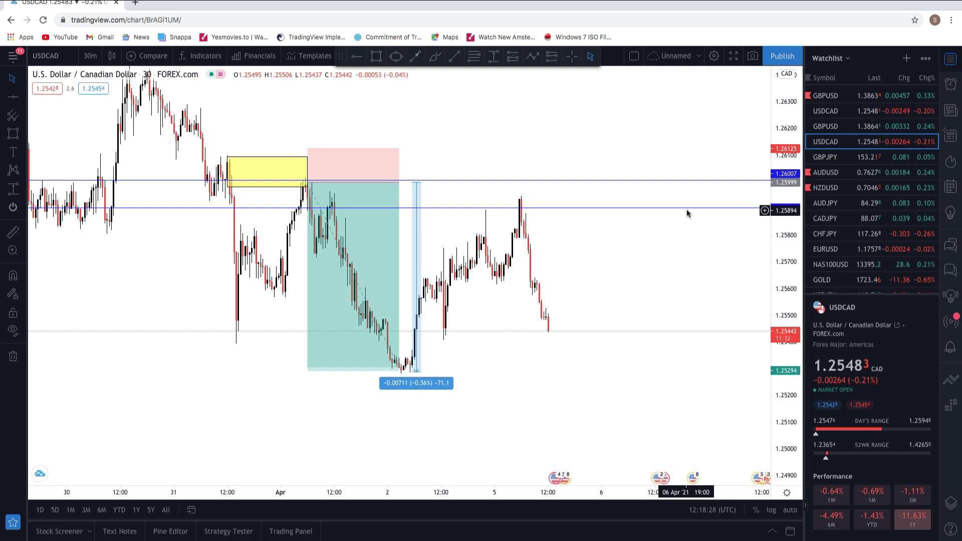
Switch the USDCAD chart to the 4-hour timeframe and compress the price scale to show the wider March swings.
mouse_move(515, 160)
mouse_down()
mouse_move(552, 163)
mouse_move(500, 150)
mouse_up()
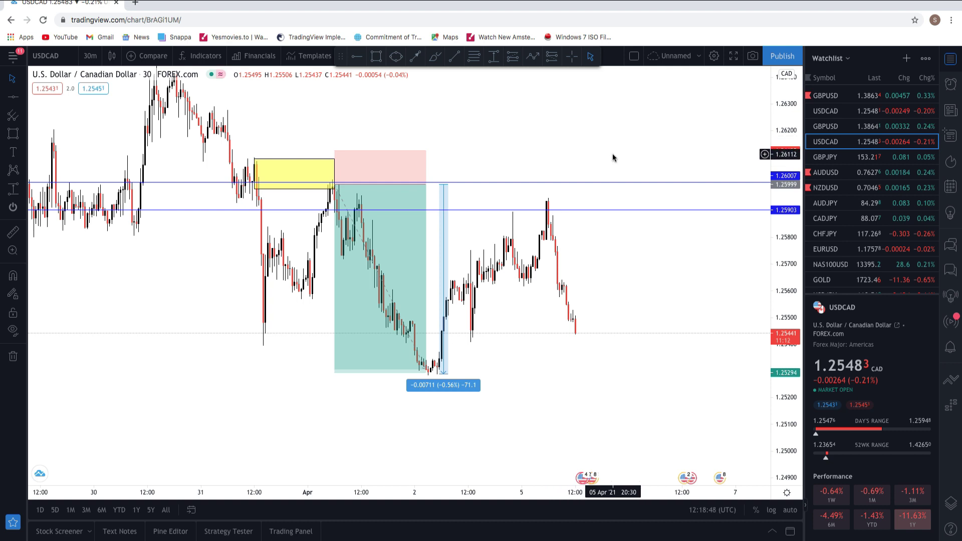
click(90, 56)
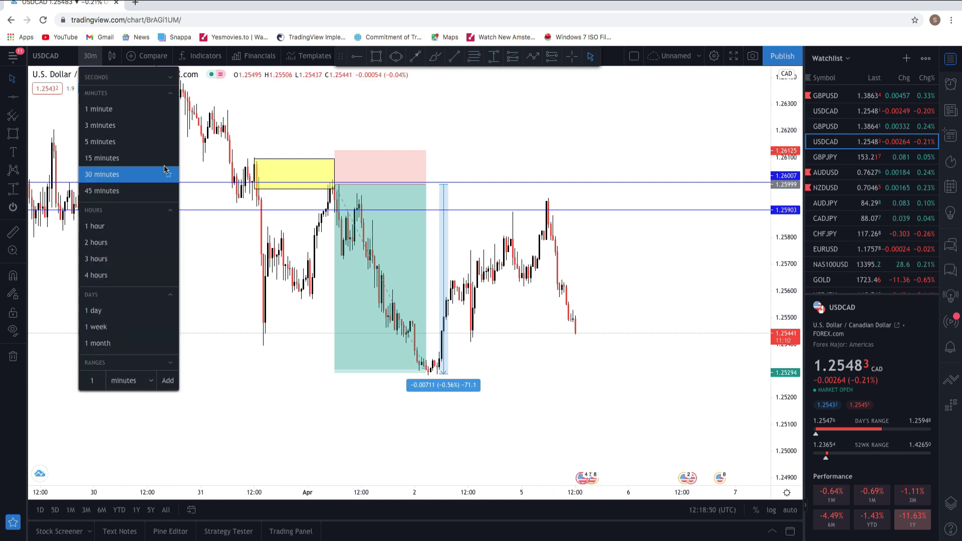
click(136, 274)
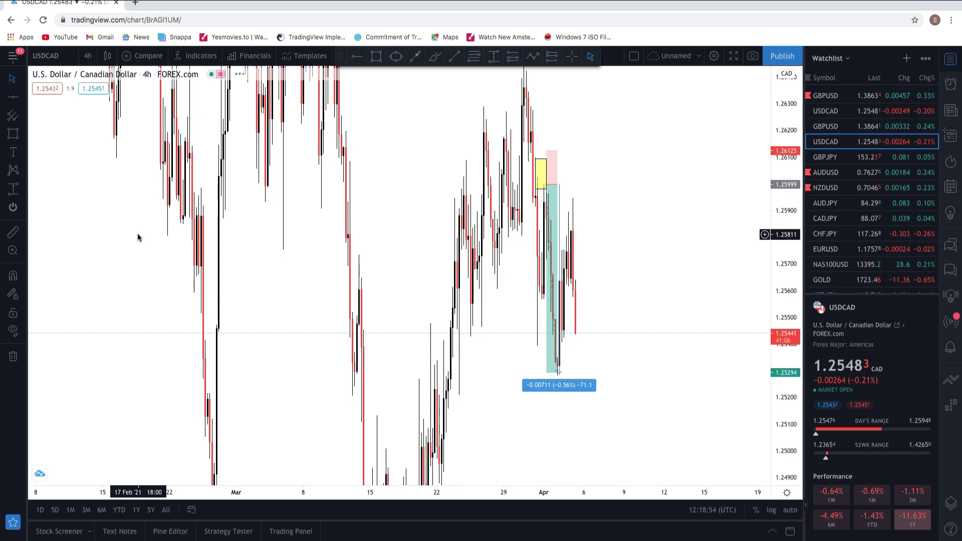
drag(792, 327, 783, 400)
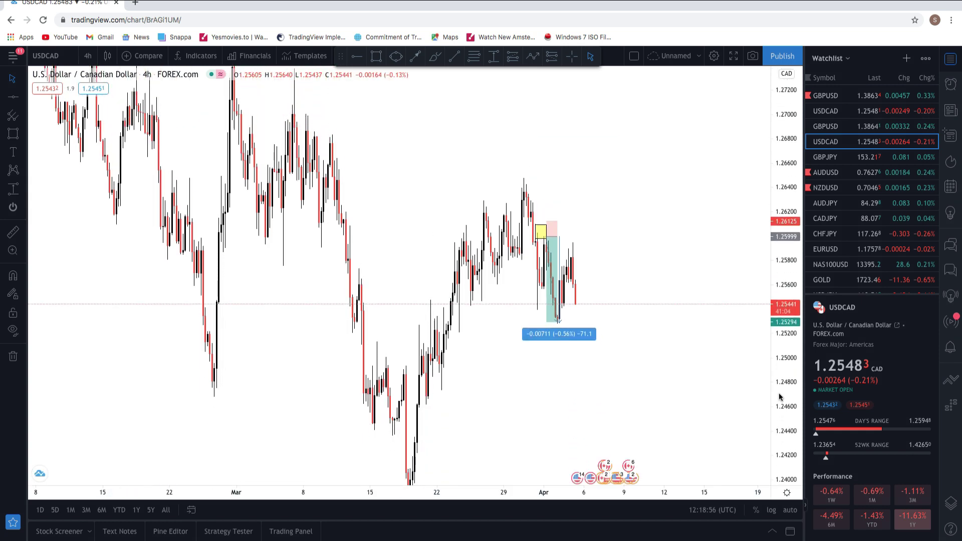
drag(790, 323, 790, 348)
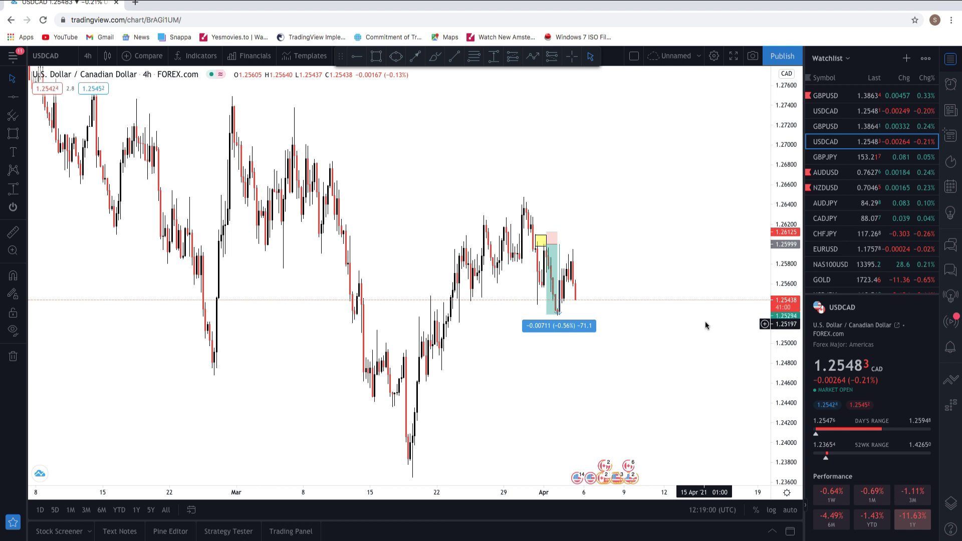
Load the flagged GBPUSD symbol from the watchlist and bring its marked-up 4-hour setup into view.
scroll(831, 226, down, 1)
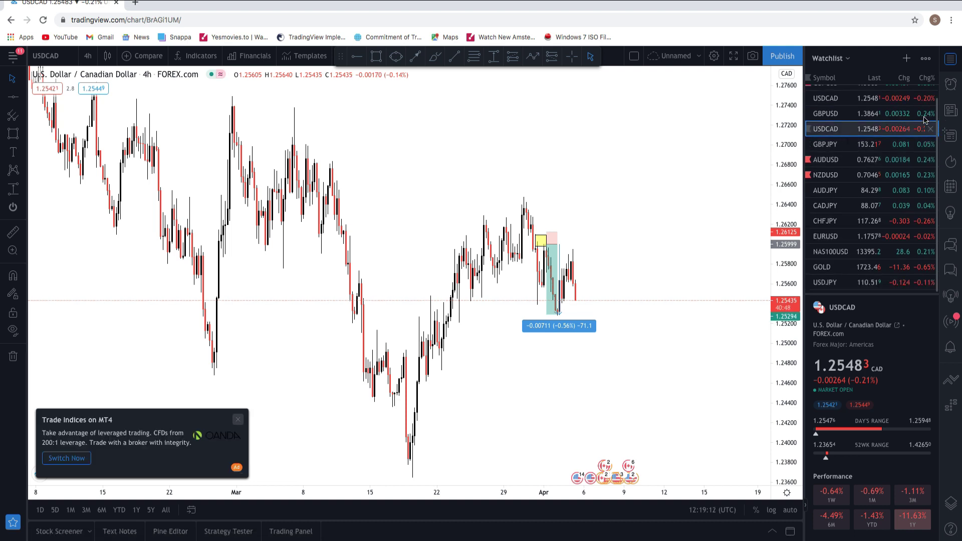
scroll(939, 115, up, 1)
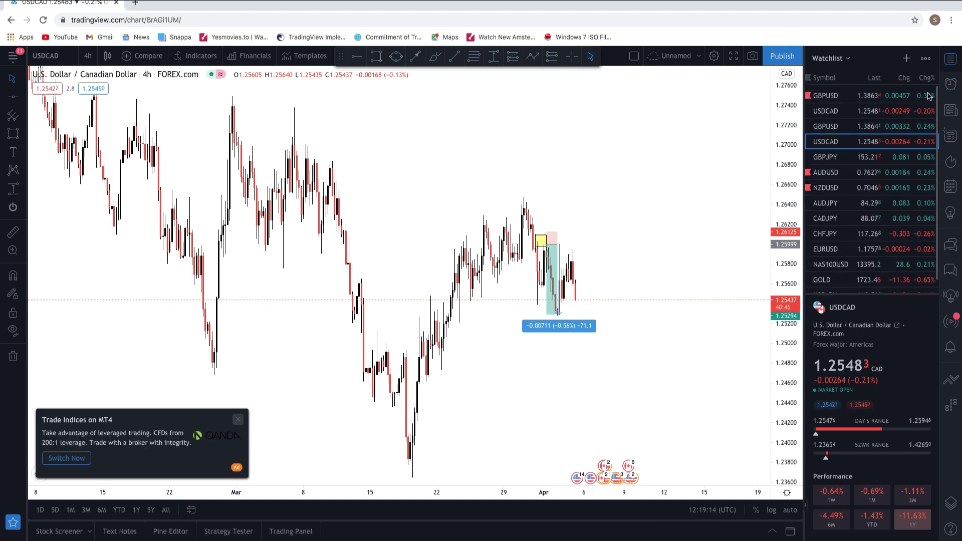
click(860, 100)
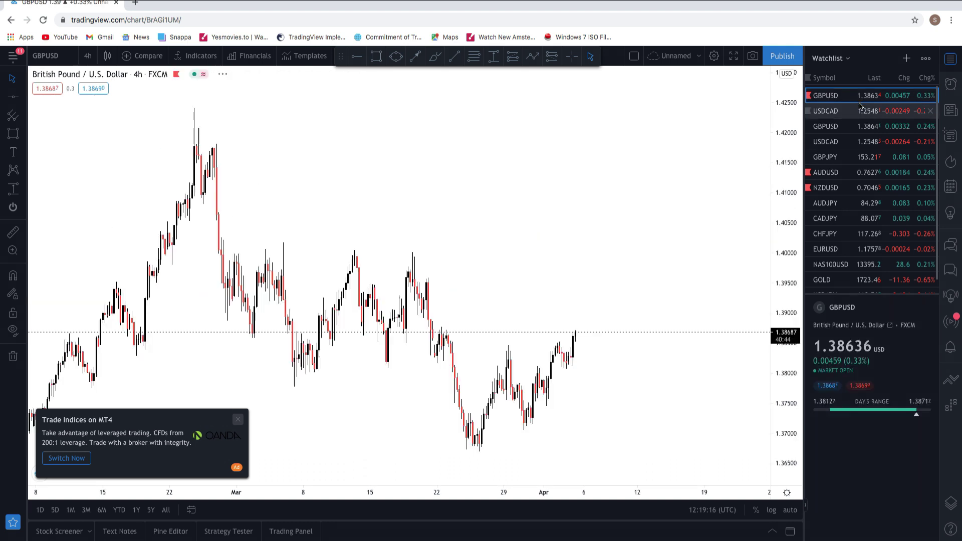
drag(694, 145, 670, 125)
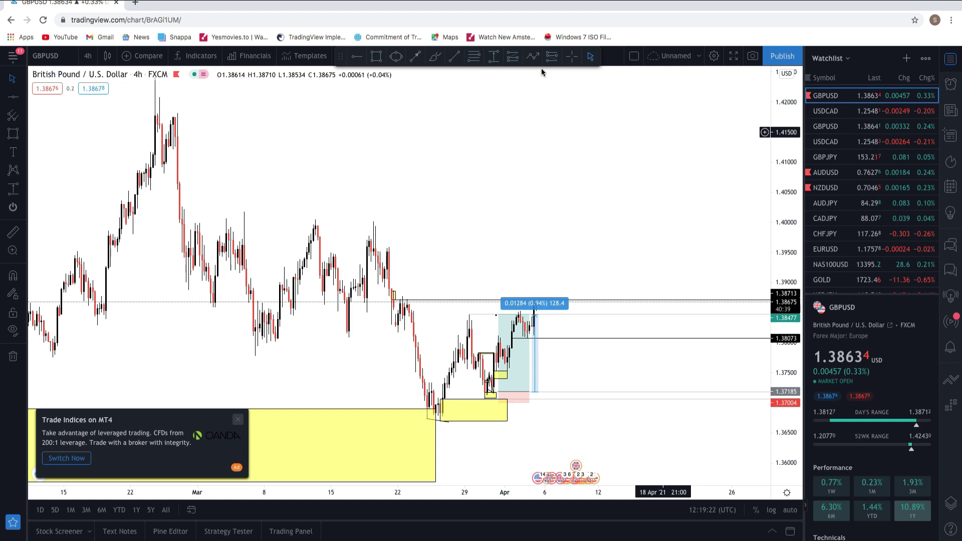
Take the browser out of full screen and switch to Telegram, expanding the MMK_Forexgroup channel to full screen.
mouse_move(83, 14)
click(30, 6)
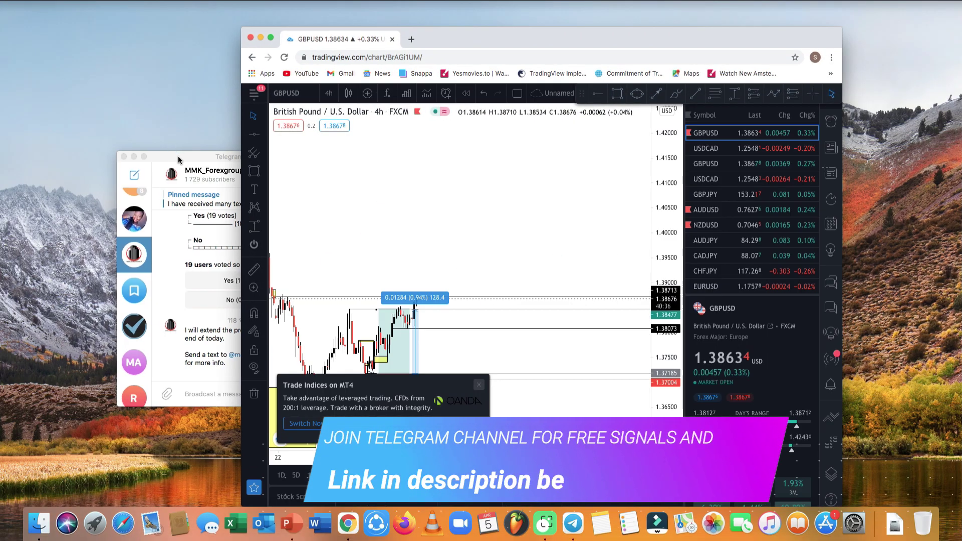
click(178, 156)
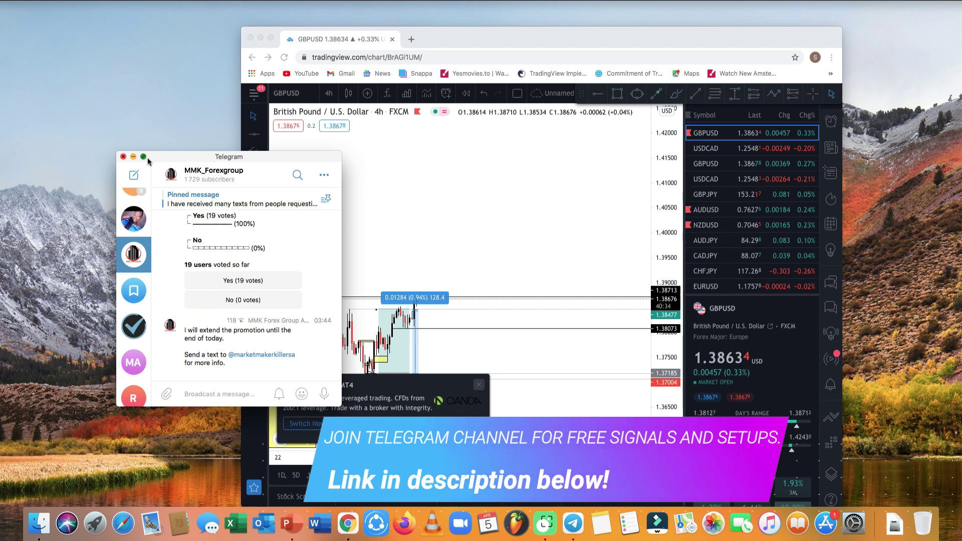
click(144, 156)
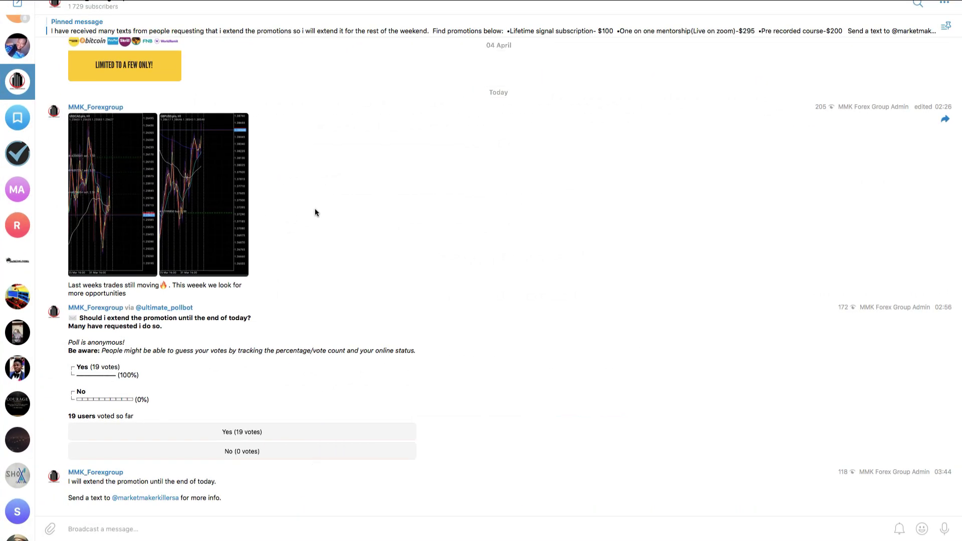
Find the original 30 March free GBPUSD buy signal in the channel history and read its entry and stop loss.
scroll(315, 208, up, 15)
scroll(315, 208, up, 15)
scroll(315, 208, up, 15)
scroll(315, 208, up, 10)
click(200, 223)
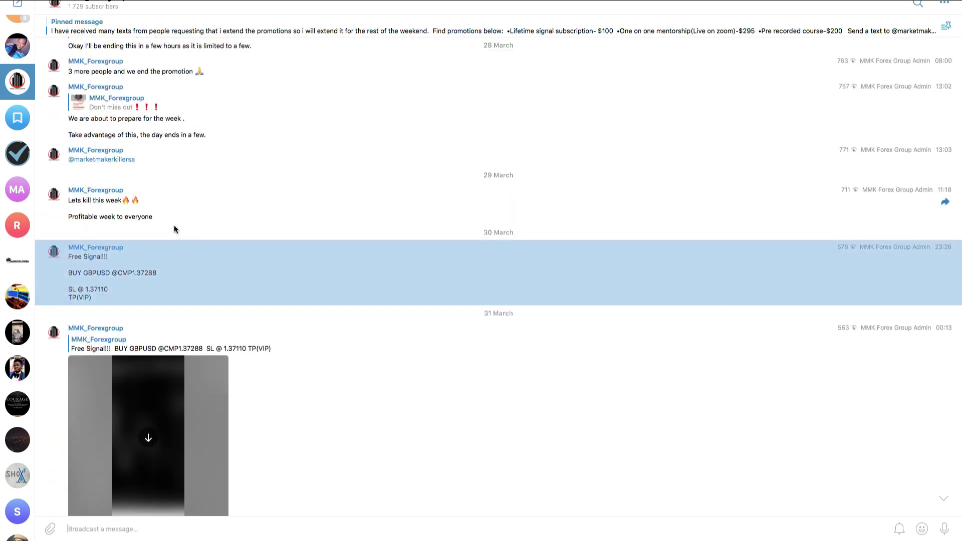
scroll(156, 277, up, 2)
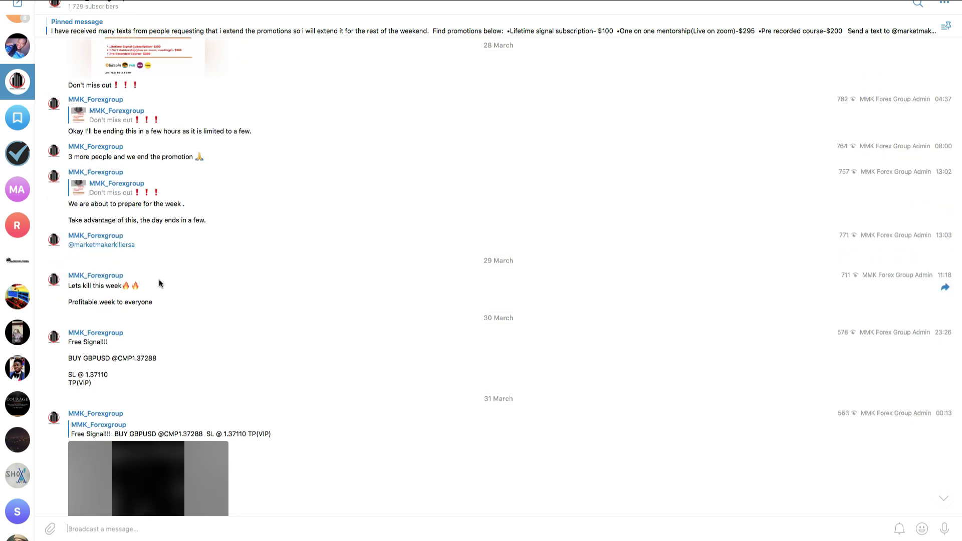
View the GBPUSD M5 chart screenshot posted on 31 March in reply to the free signal, and close it.
scroll(160, 275, down, 5)
scroll(164, 269, down, 4)
scroll(168, 255, up, 2)
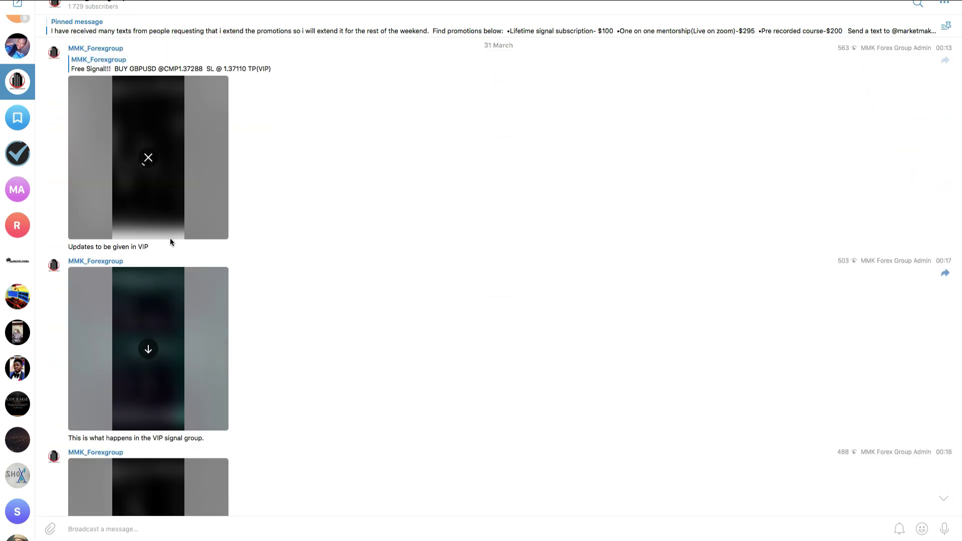
click(165, 229)
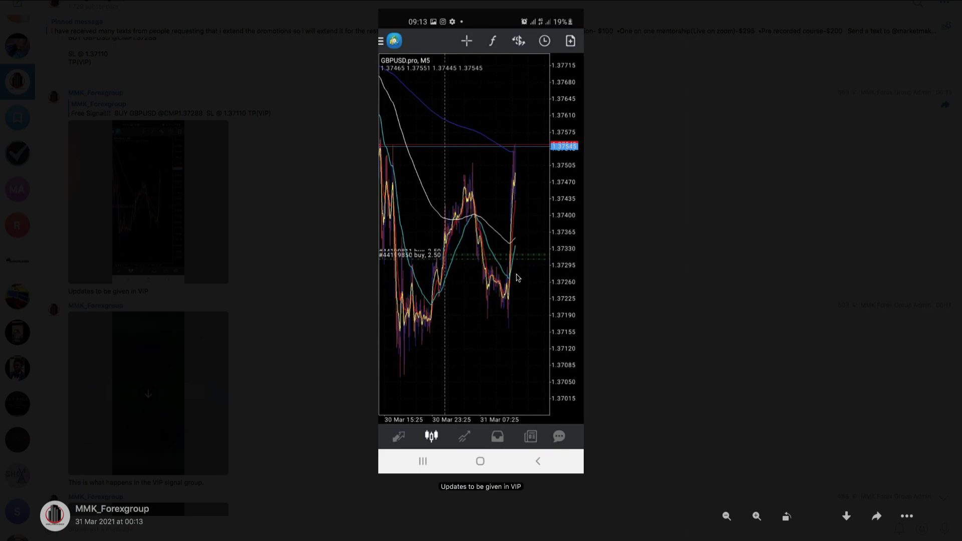
click(493, 302)
Skim the signal updates down to the newest posts, and view today's GBPUSD H1 chart screenshot.
scroll(205, 277, down, 3)
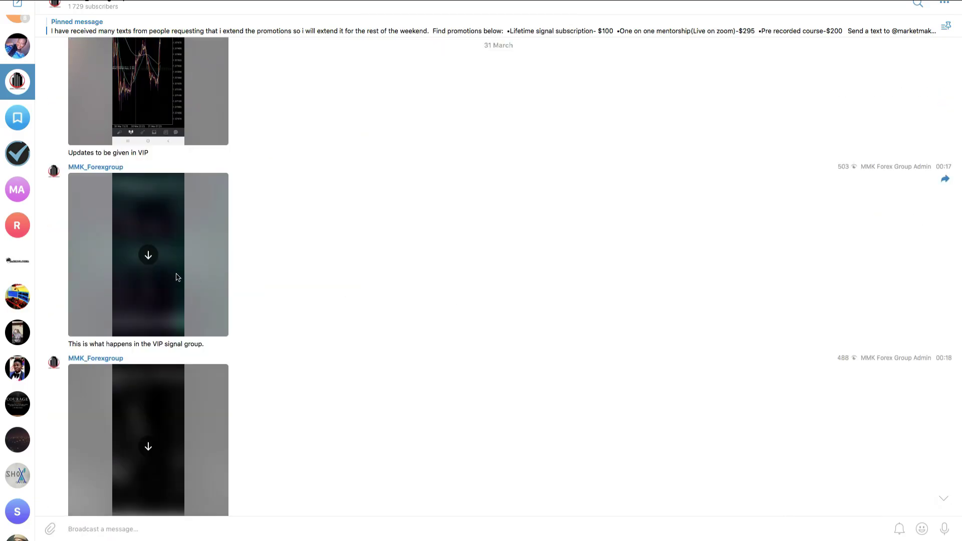
scroll(178, 279, down, 7)
scroll(182, 281, down, 6)
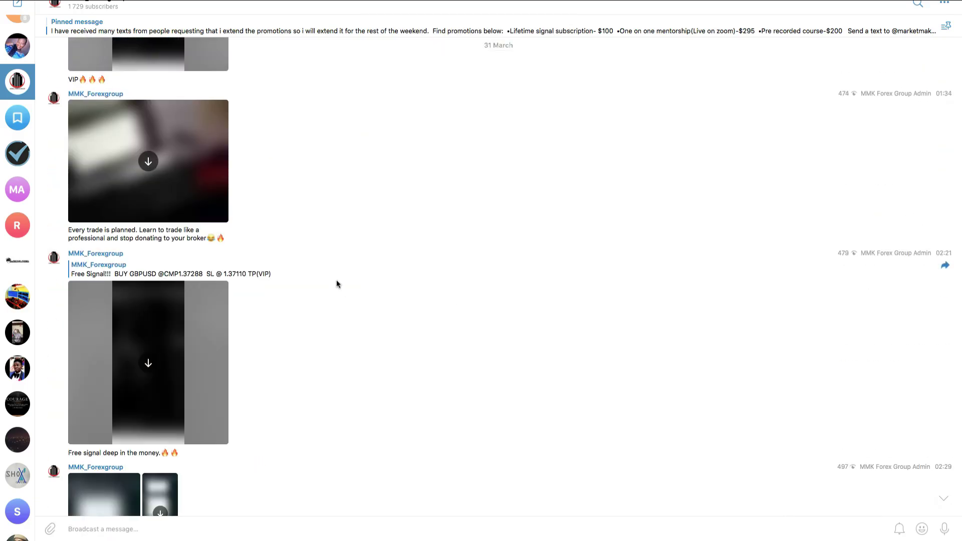
click(945, 497)
scroll(266, 398, up, 4)
scroll(740, 436, down, 5)
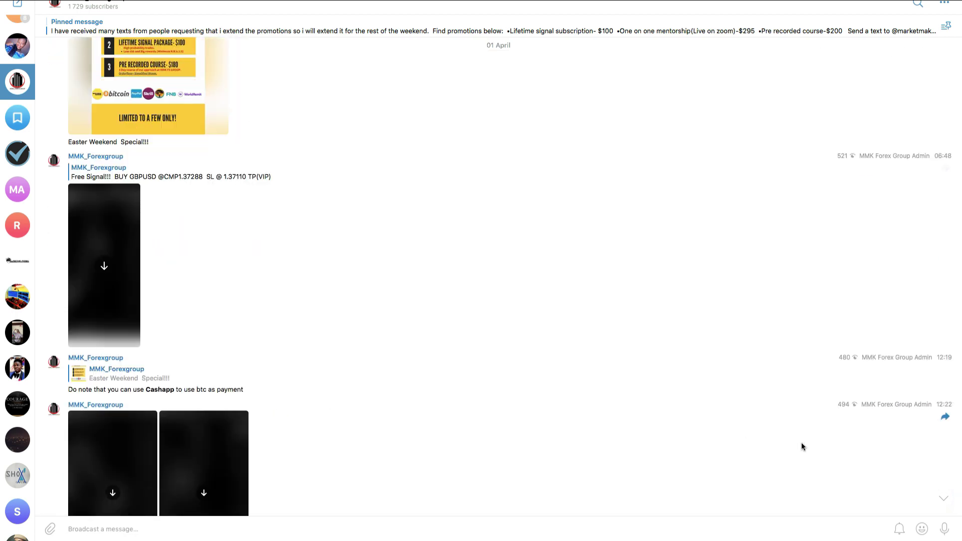
click(943, 499)
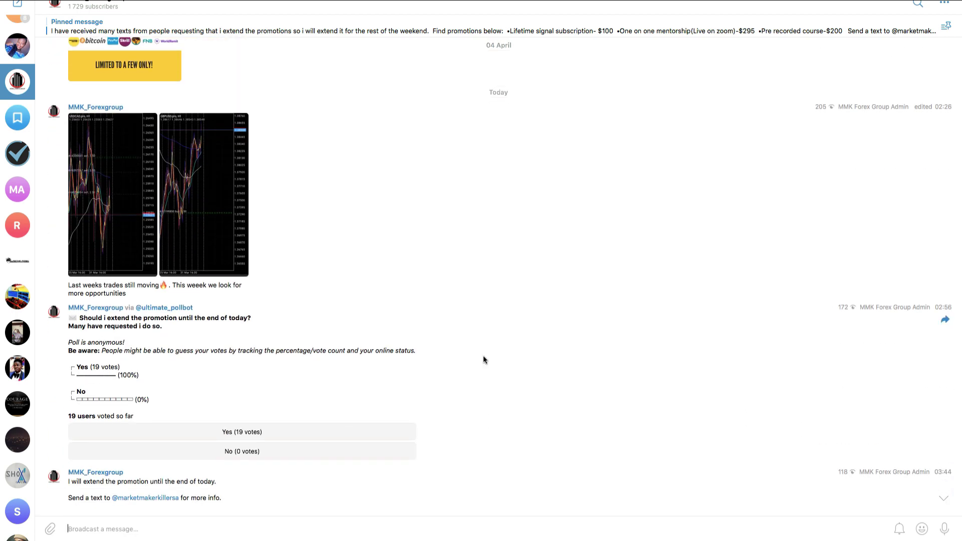
click(237, 227)
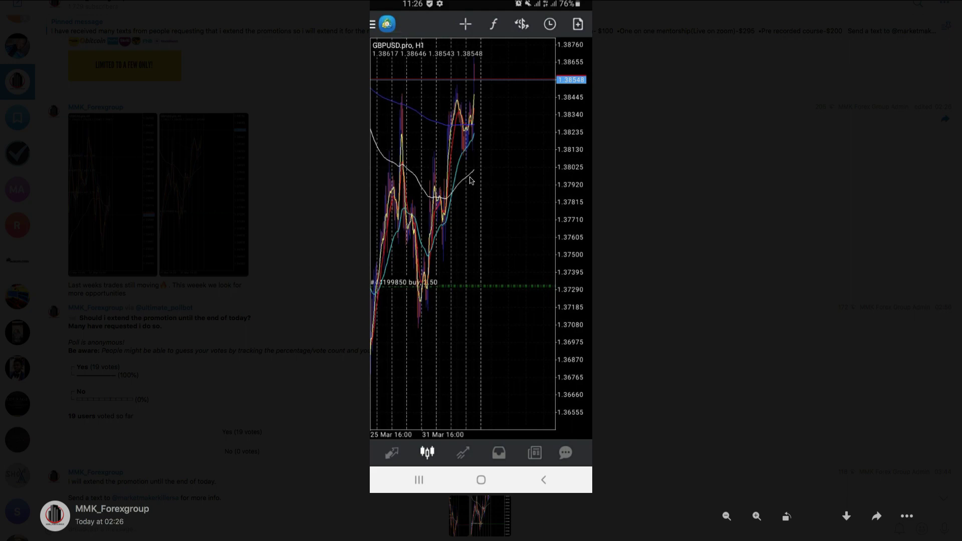
key(Escape)
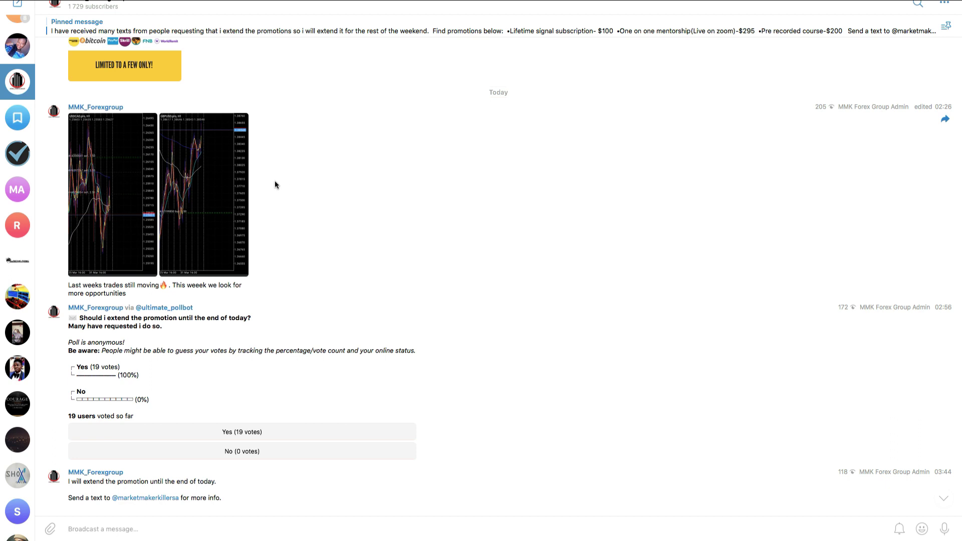
Minimize Telegram, return to the TradingView chart in full screen and dismiss the Trade Indices advert.
mouse_move(23, 2)
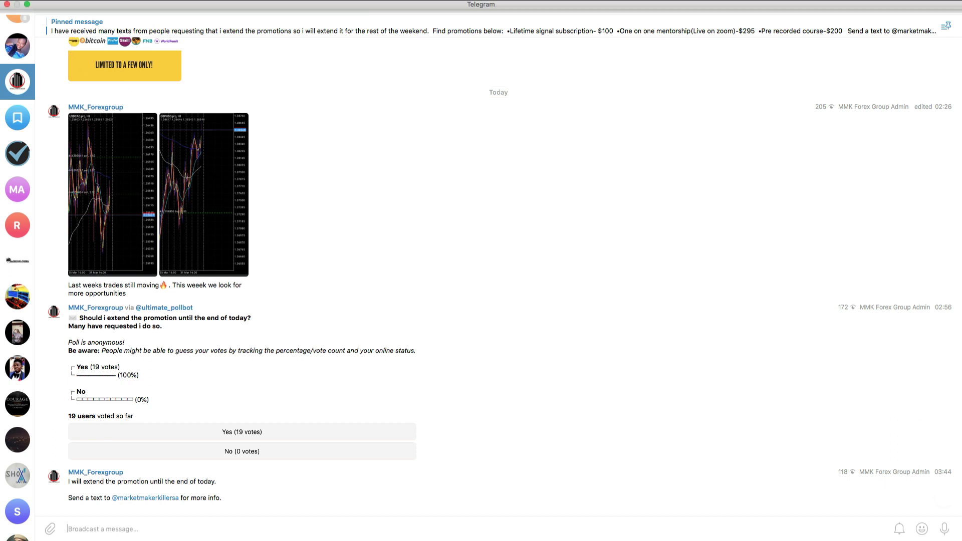
click(27, 6)
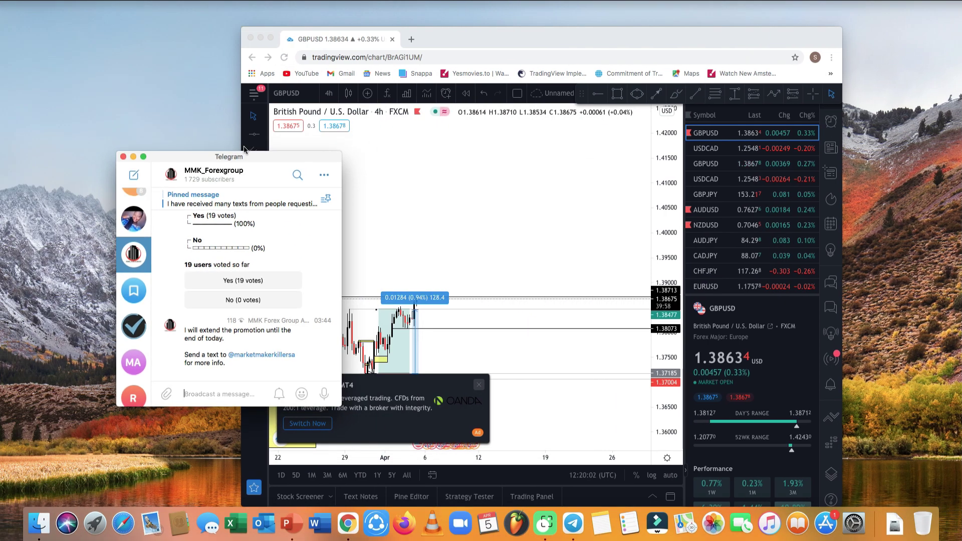
click(134, 157)
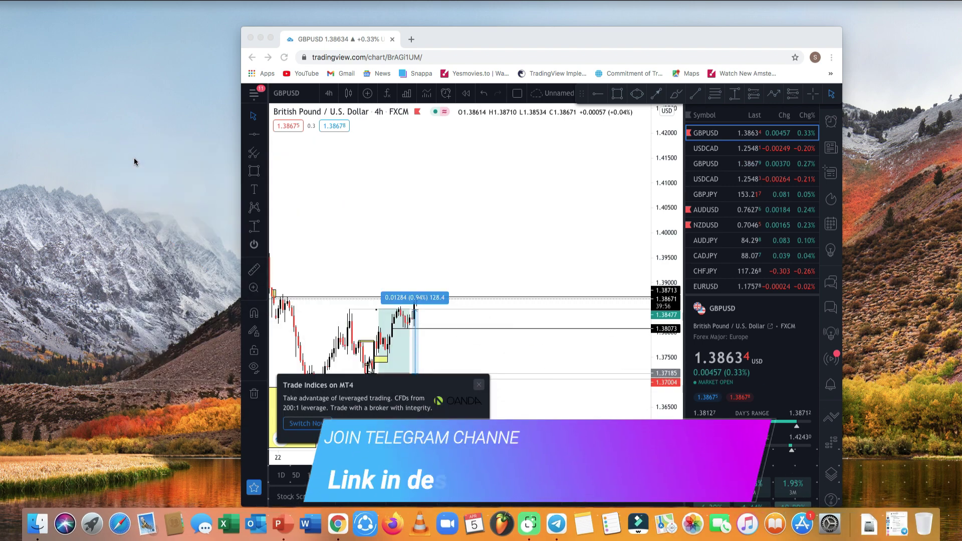
click(270, 38)
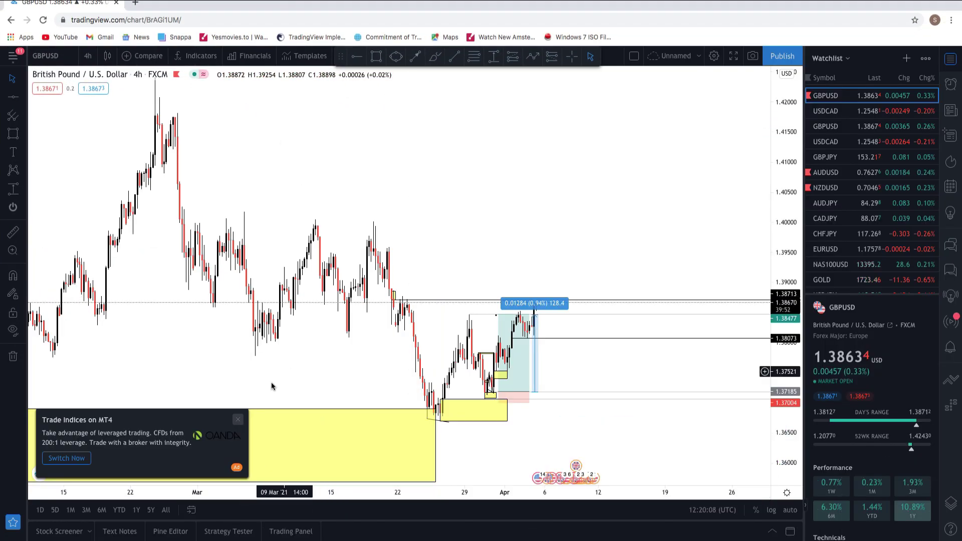
click(237, 419)
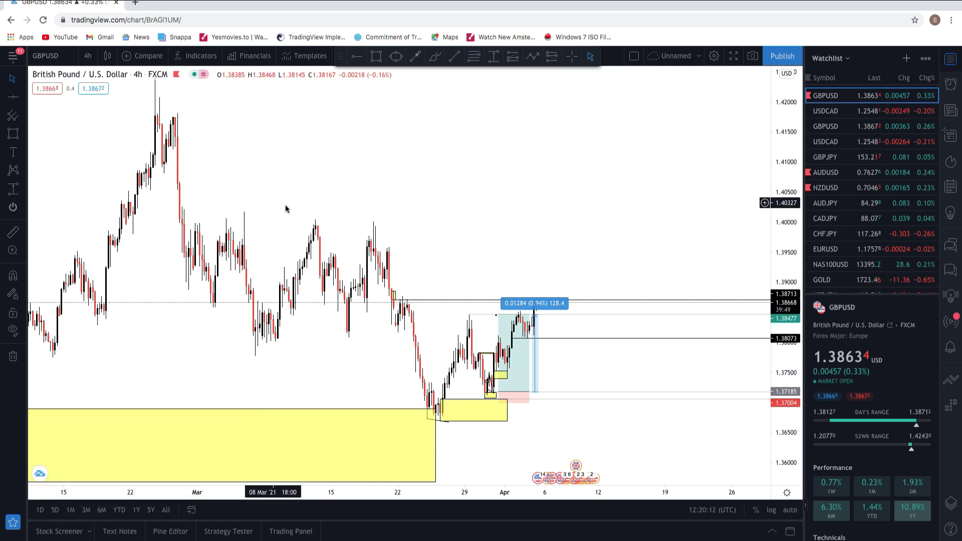
Shift the GBPUSD chart slightly back in time and take the browser window out of full screen.
drag(382, 244, 360, 240)
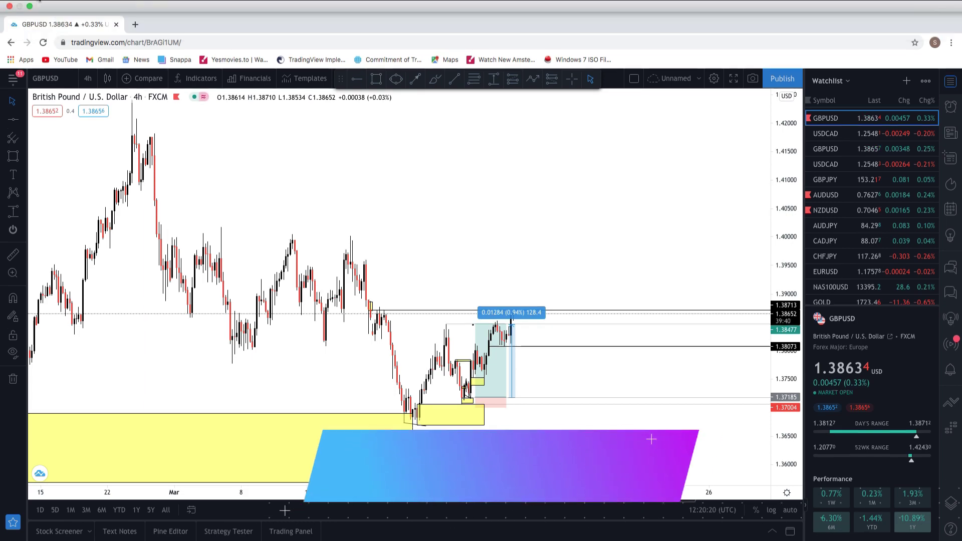
click(30, 7)
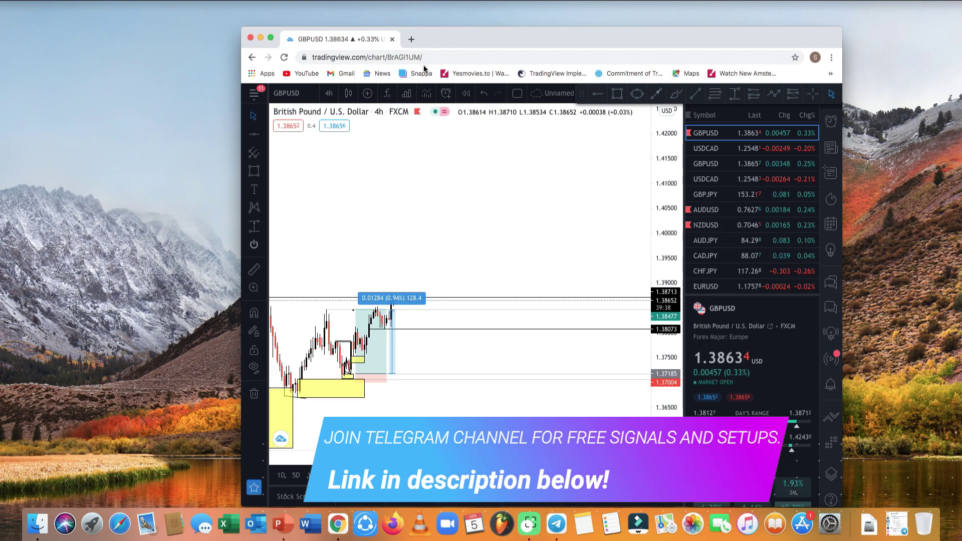